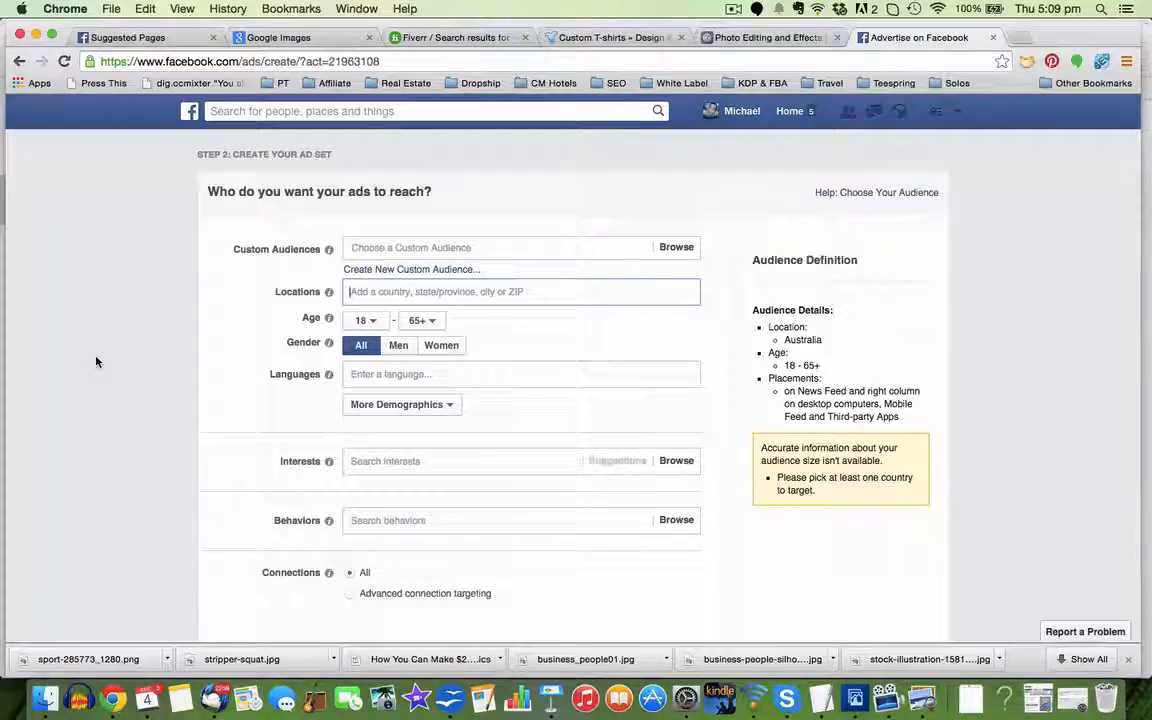
Set the ad set's target location to United States
type("un")
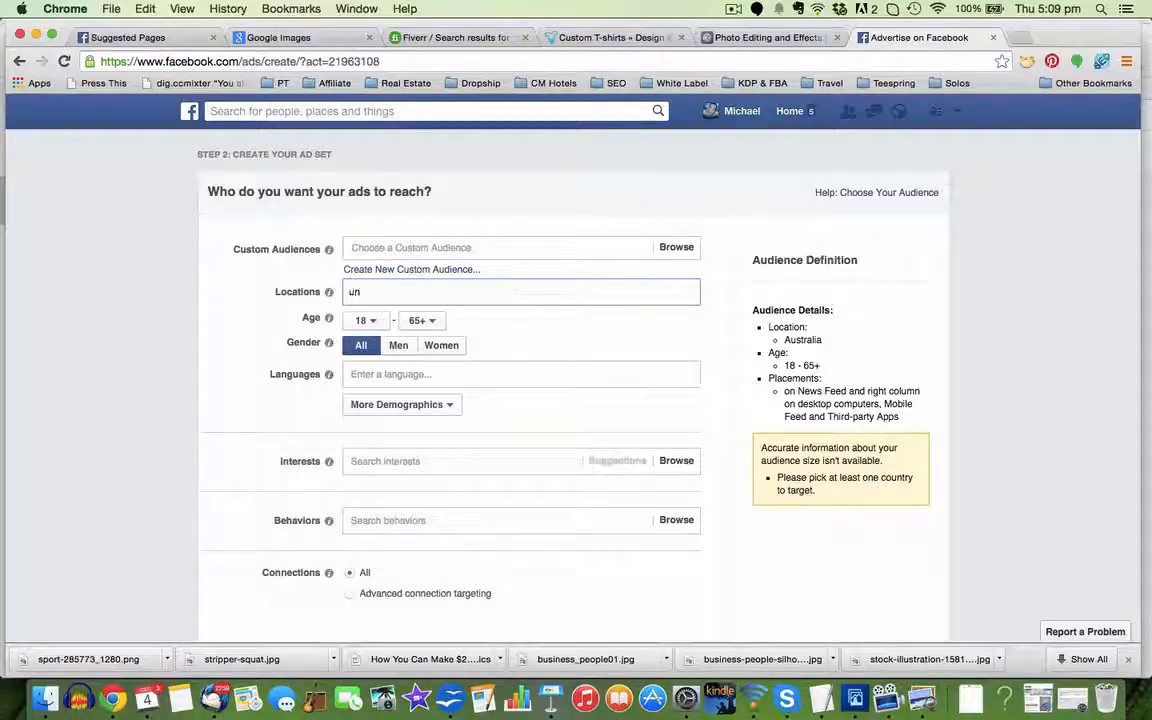
type("i")
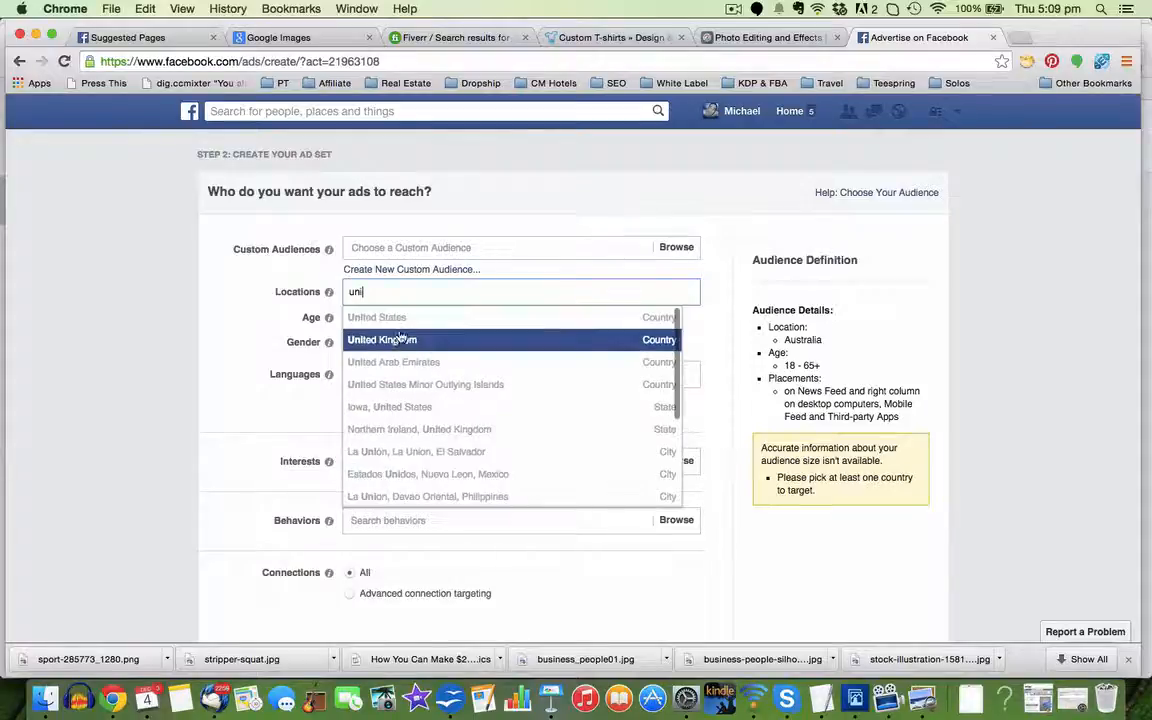
left_click(395, 317)
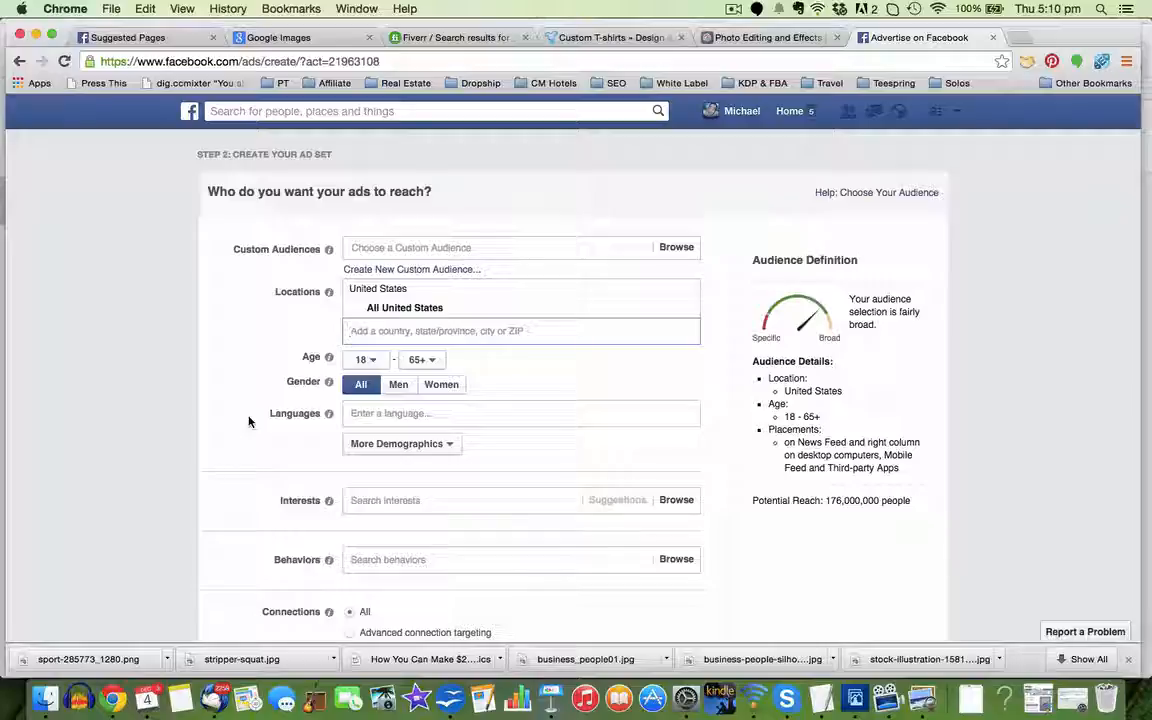
Set the audience's maximum age to 30 and restrict the gender to Women
scroll(280, 385, "down", 2)
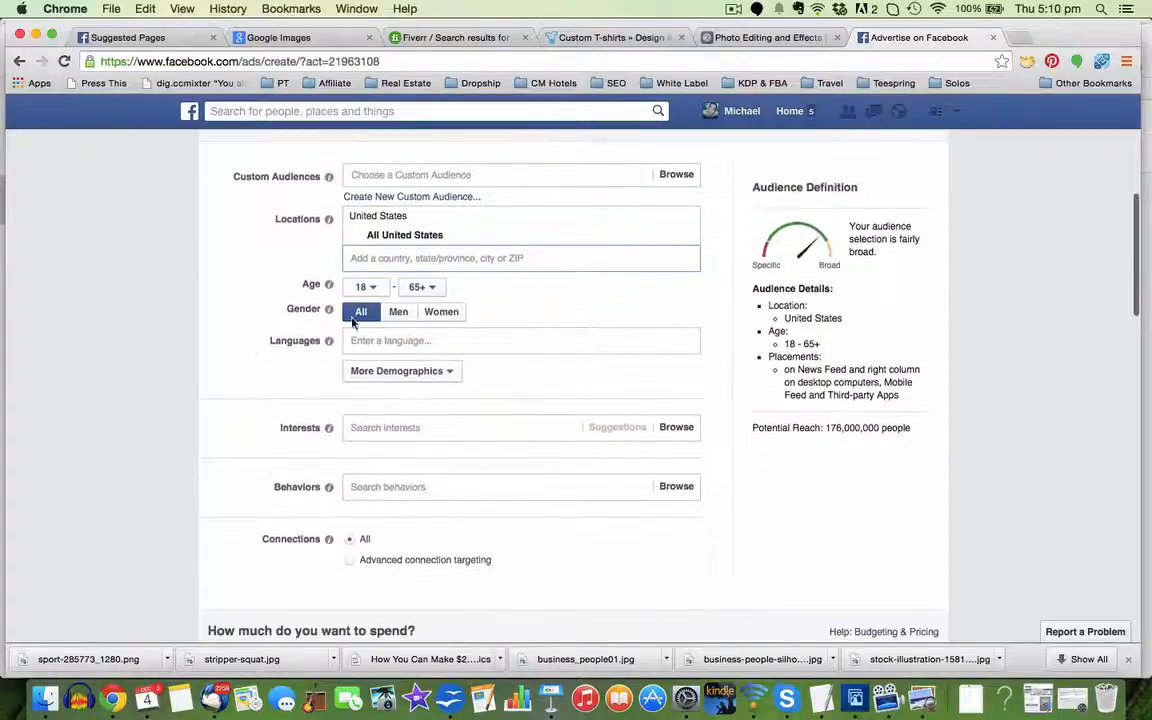
left_click(422, 288)
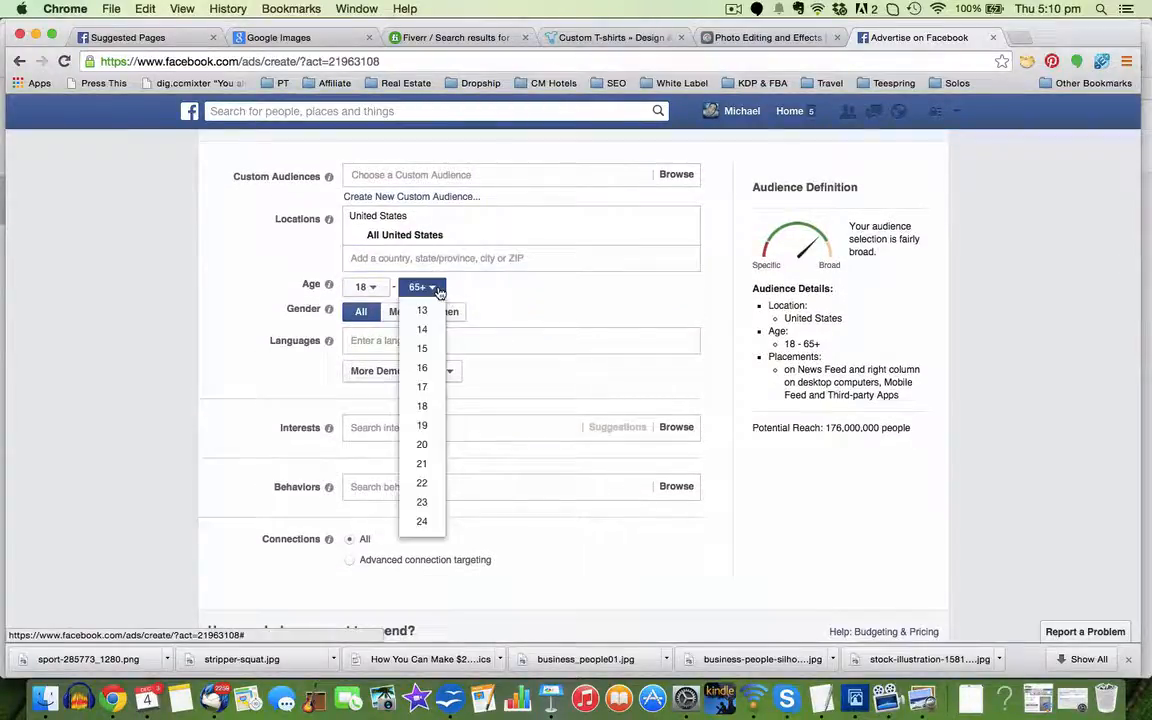
scroll(420, 482, "down", 3)
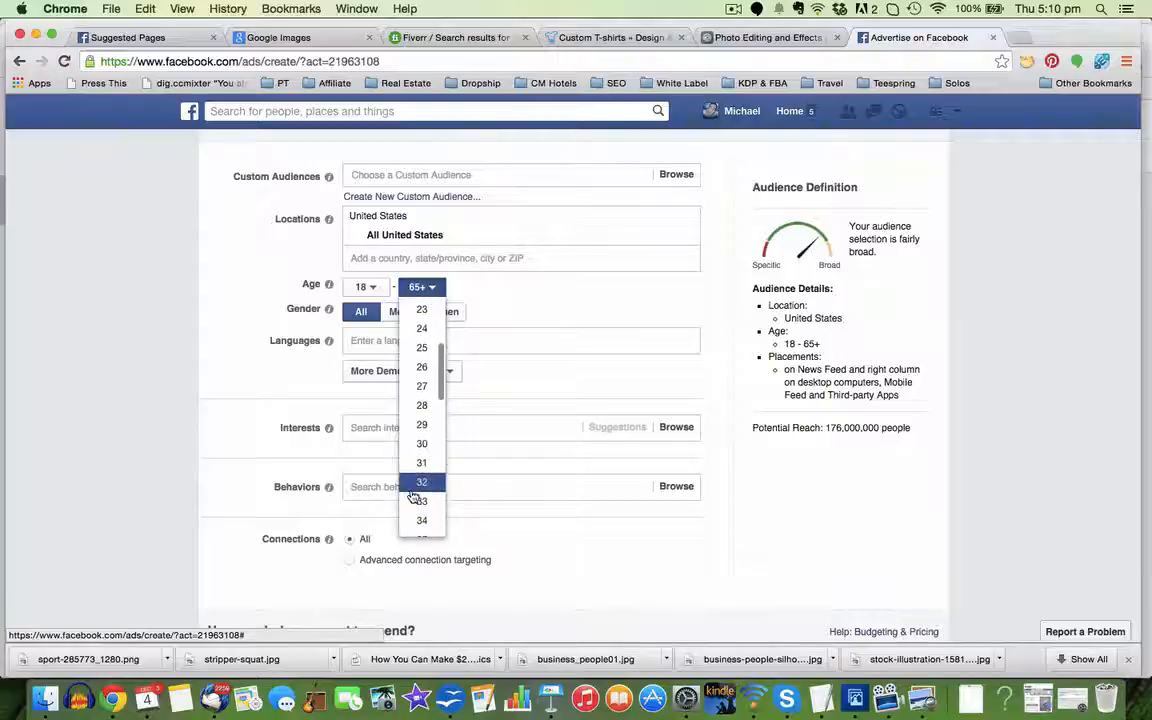
left_click(433, 444)
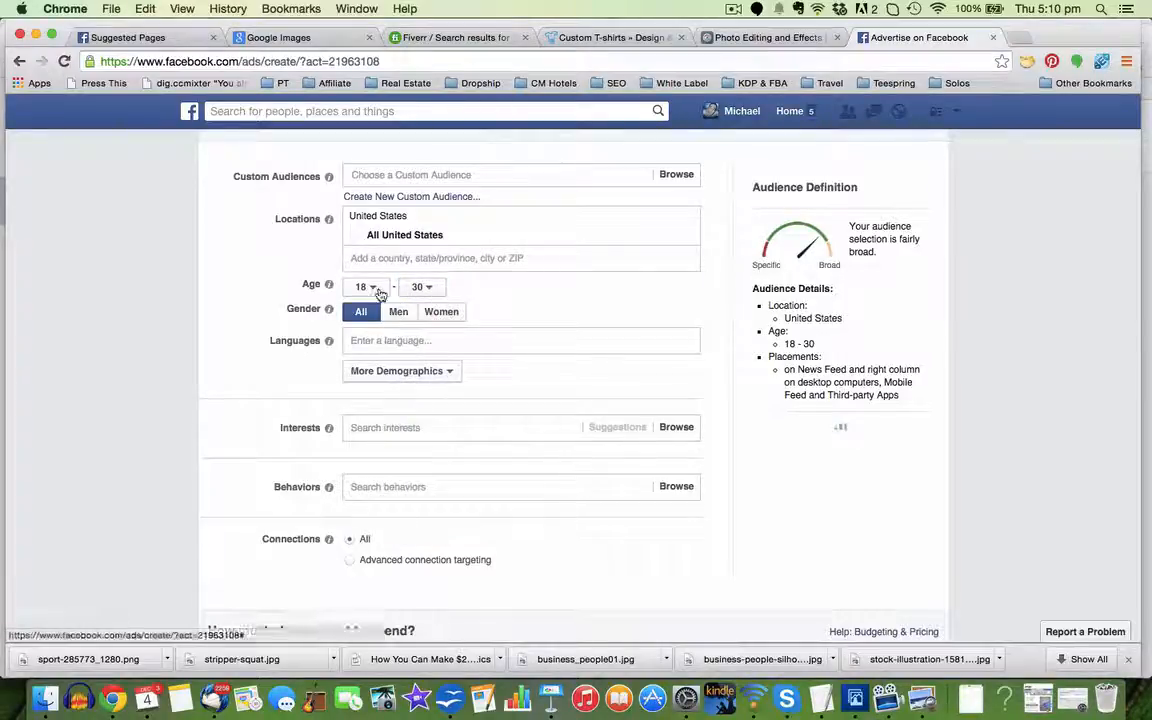
left_click(372, 288)
left_click(312, 308)
left_click(451, 316)
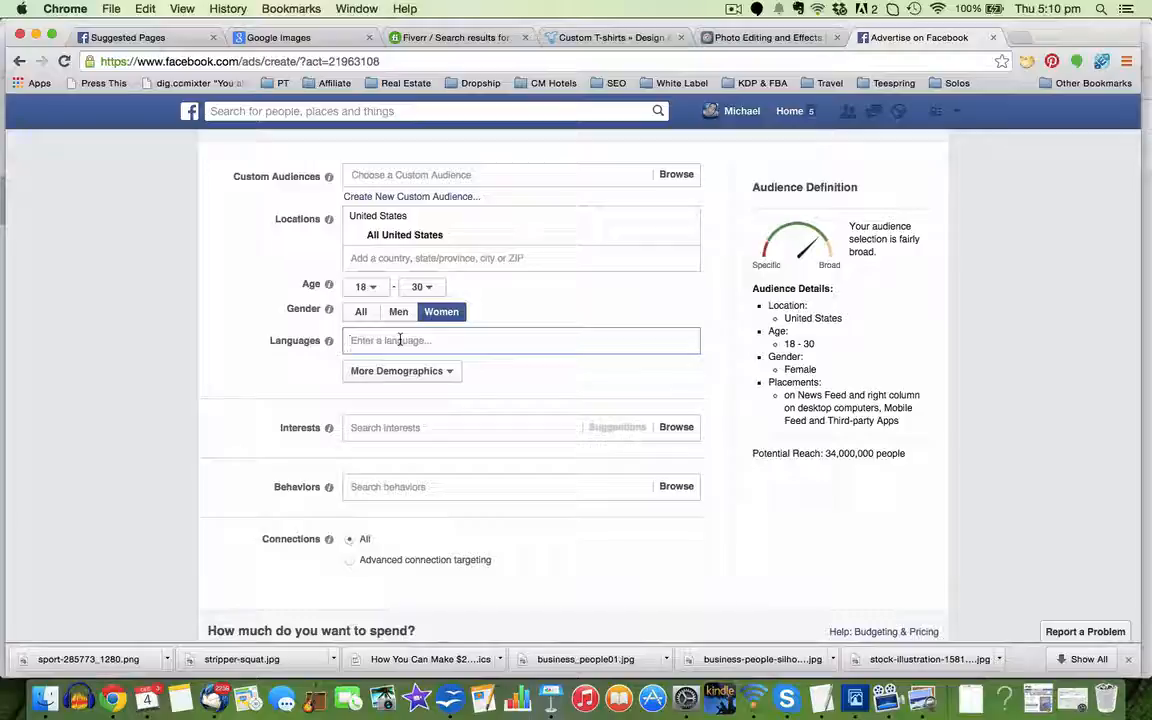
Add work industry targeting under the additional demographics and choose Nurses as the industry
left_click(388, 373)
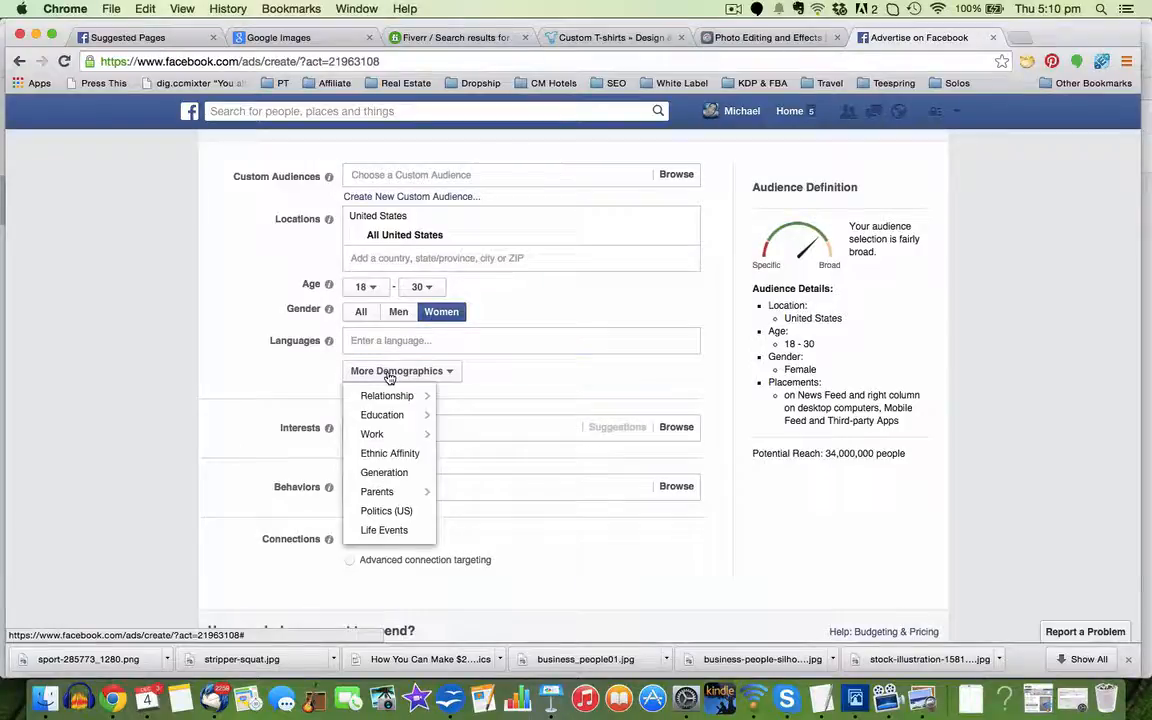
mouse_move(375, 434)
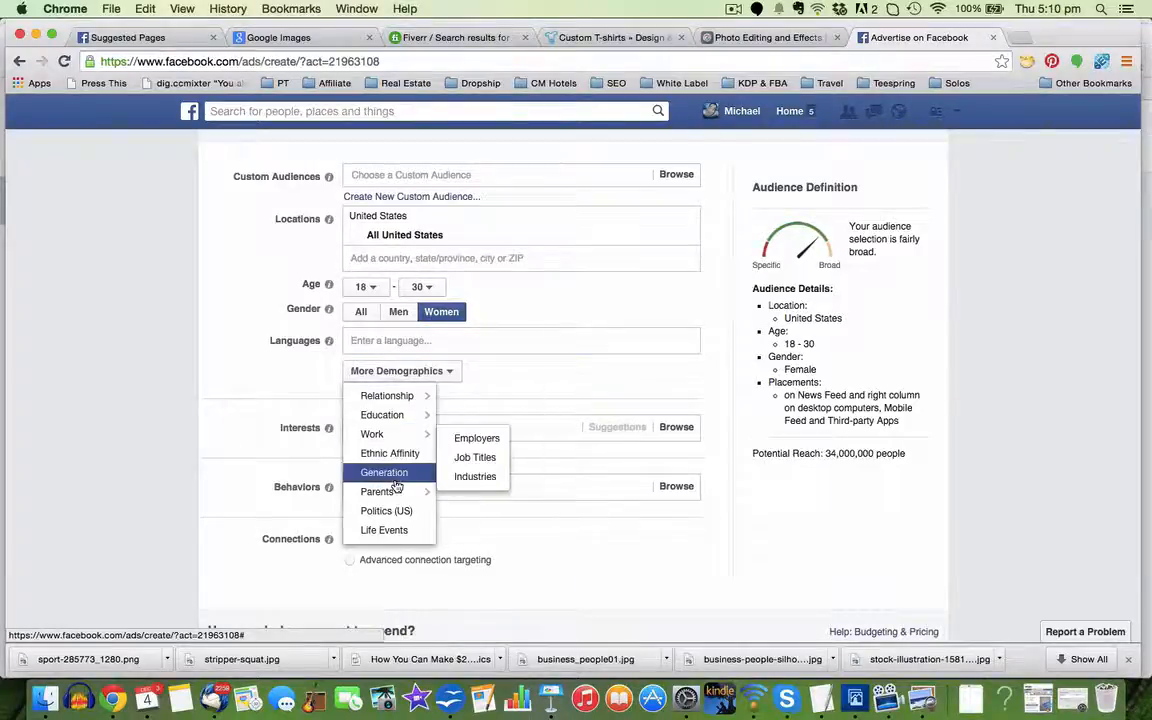
left_click(476, 477)
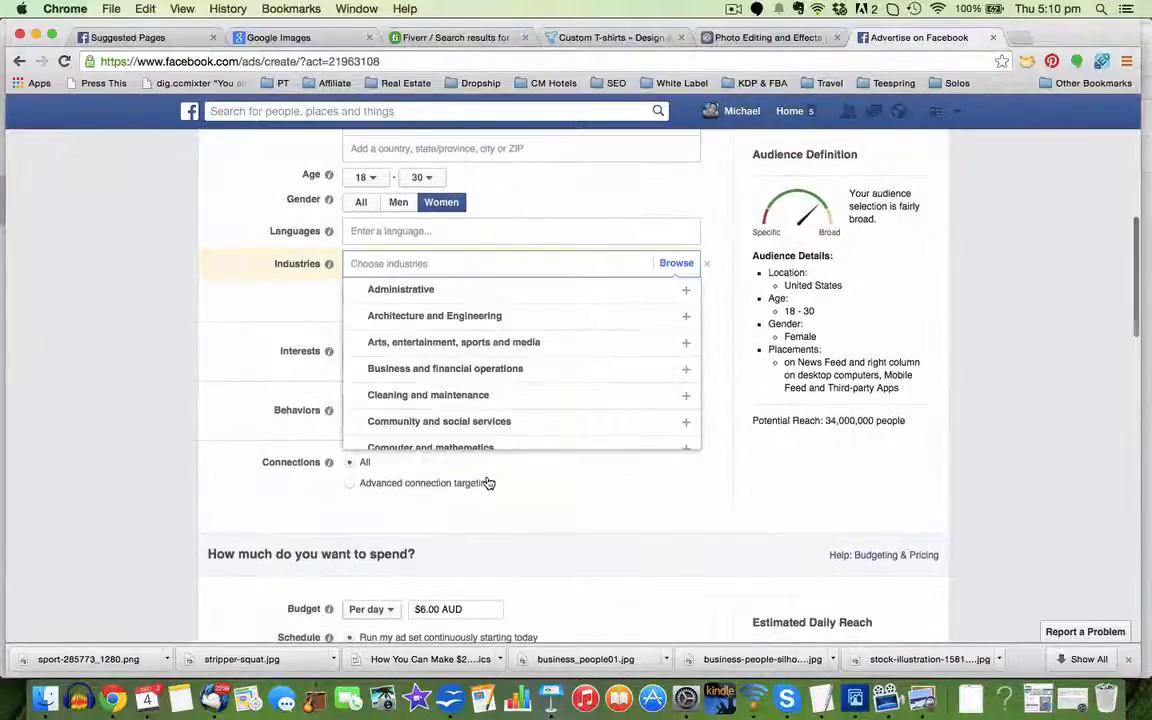
type("nu")
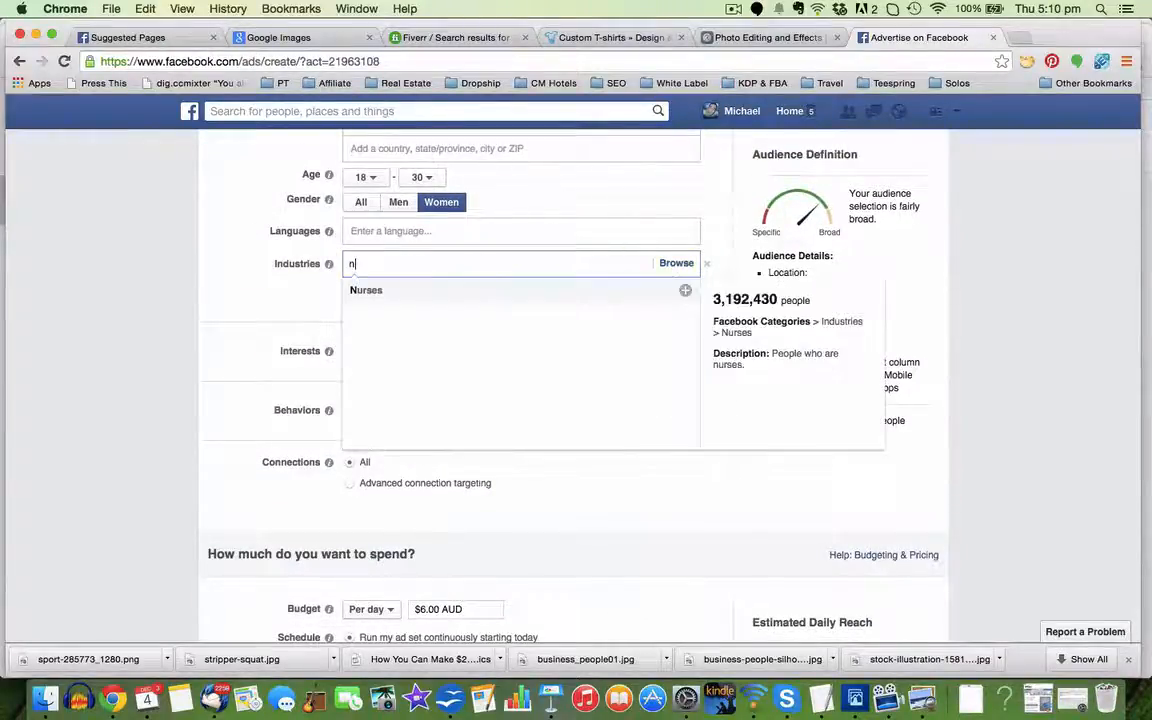
left_click(686, 291)
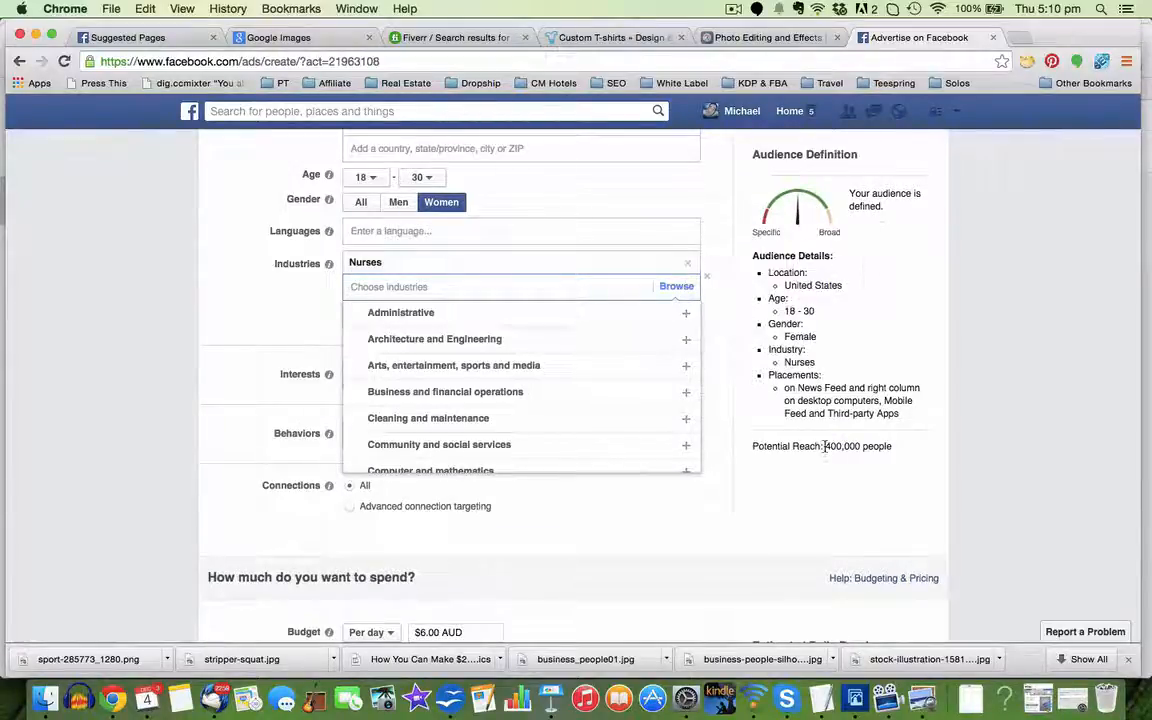
left_click(296, 328)
Add job title targeting under the work demographics and choose Registered Nurse
left_click(440, 318)
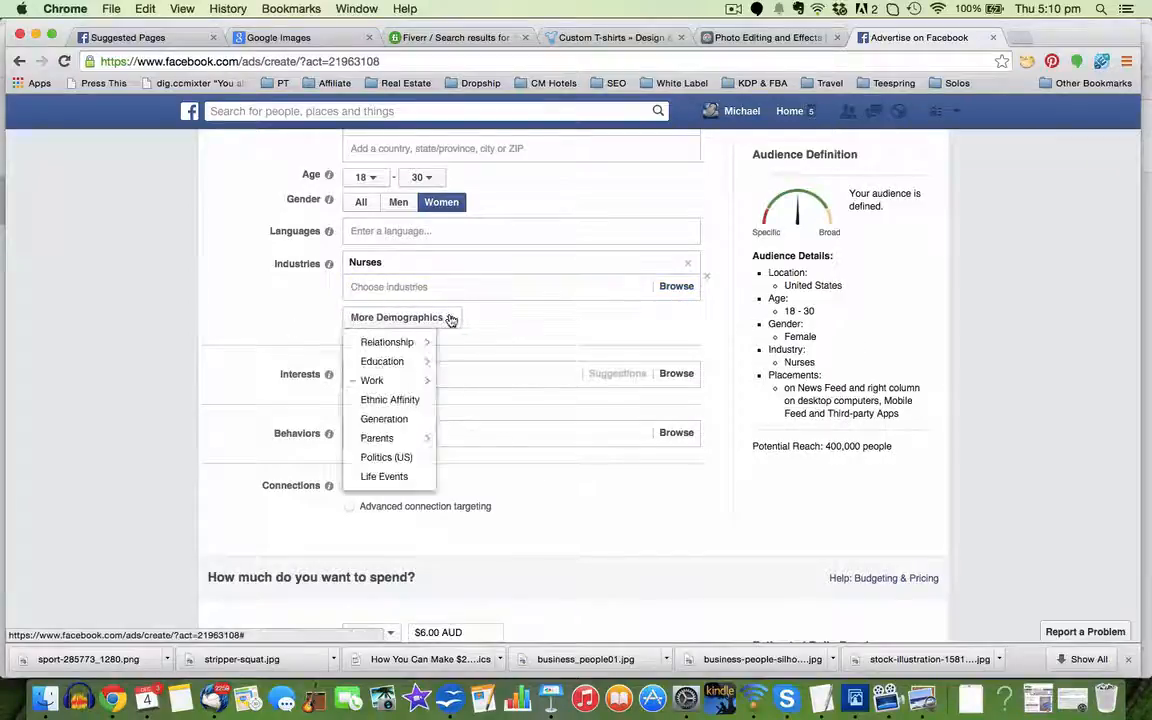
mouse_move(377, 382)
left_click(476, 403)
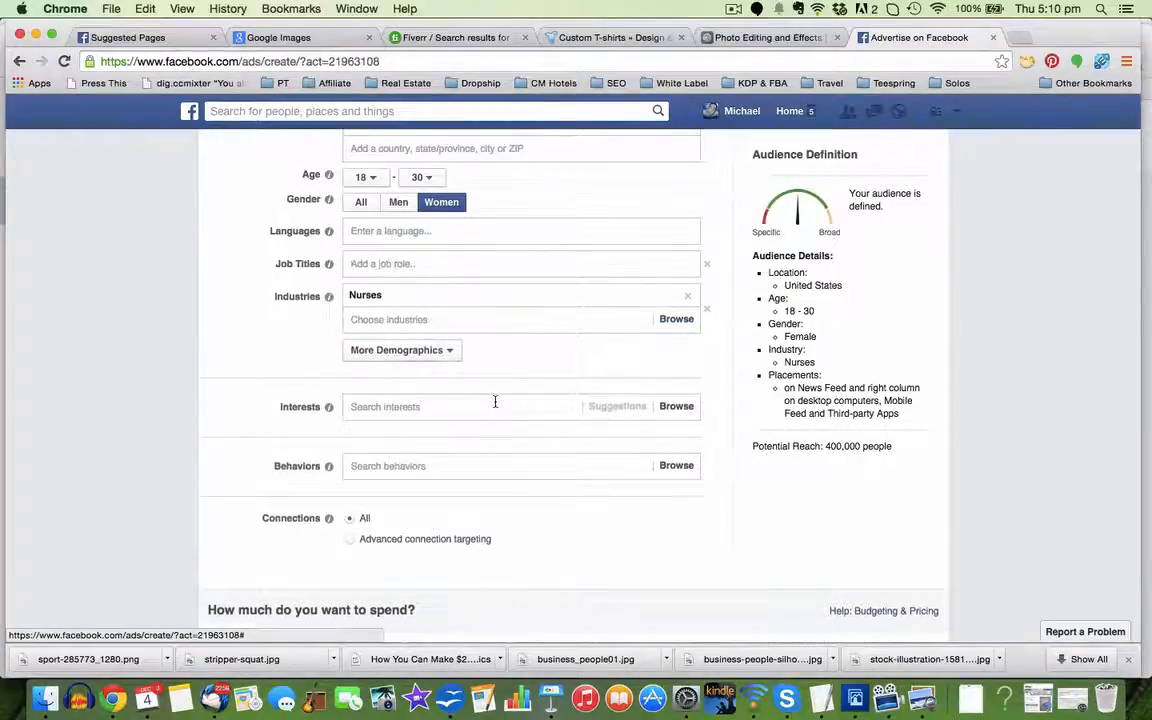
left_click(416, 264)
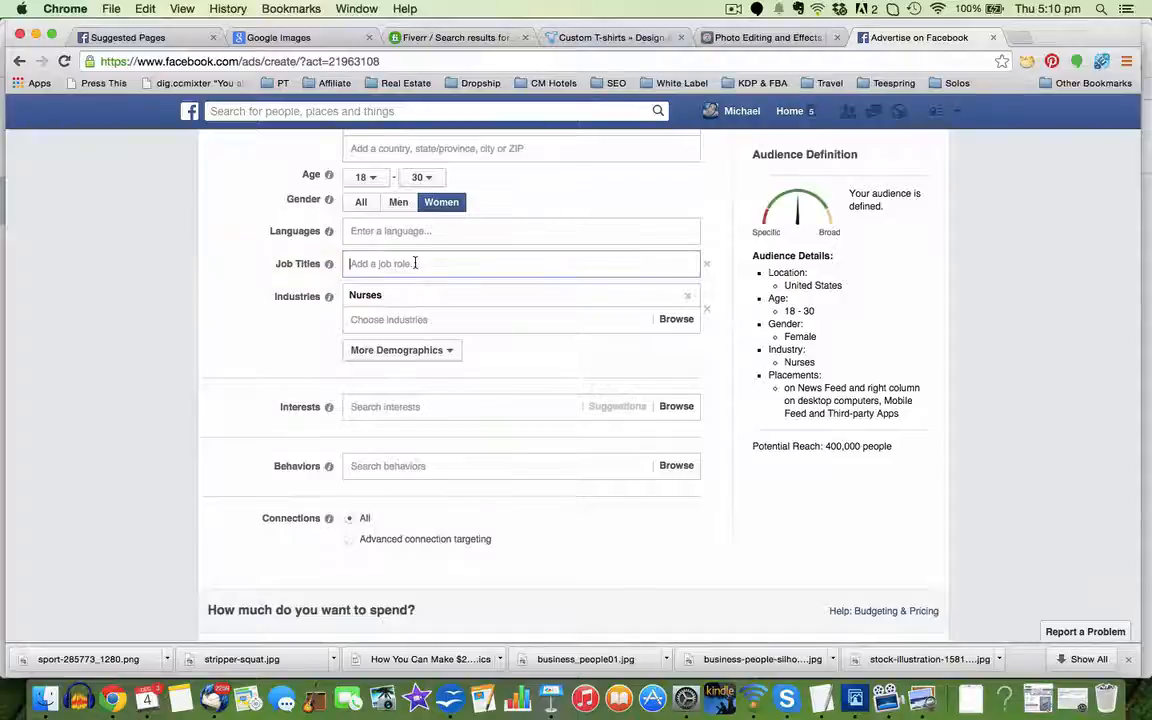
type("nur")
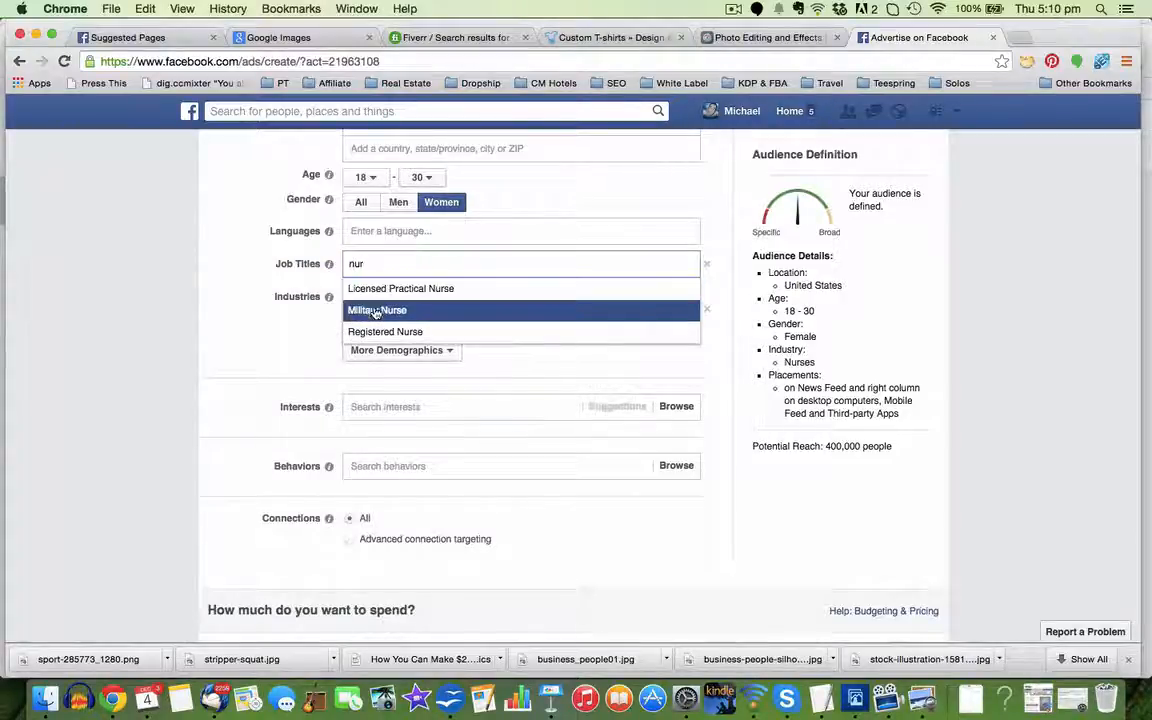
left_click(375, 332)
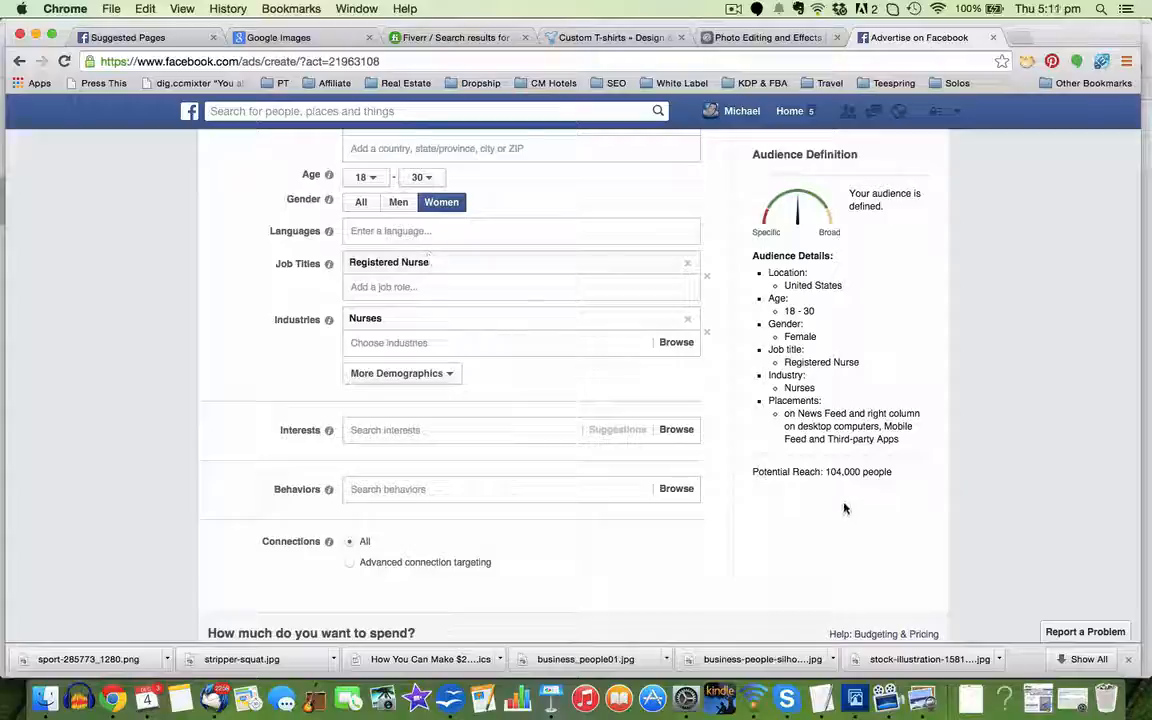
Search the interests for "squat" and add Squat (exercise) to the audience
scroll(267, 412, "down", 2)
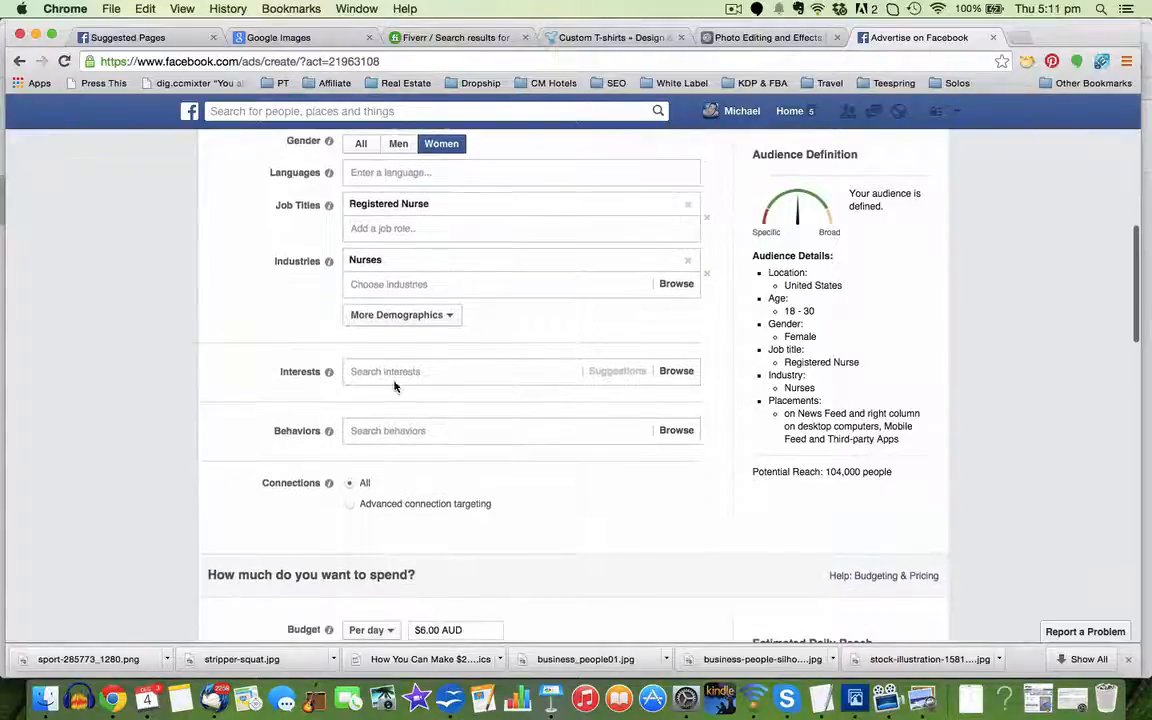
left_click(409, 372)
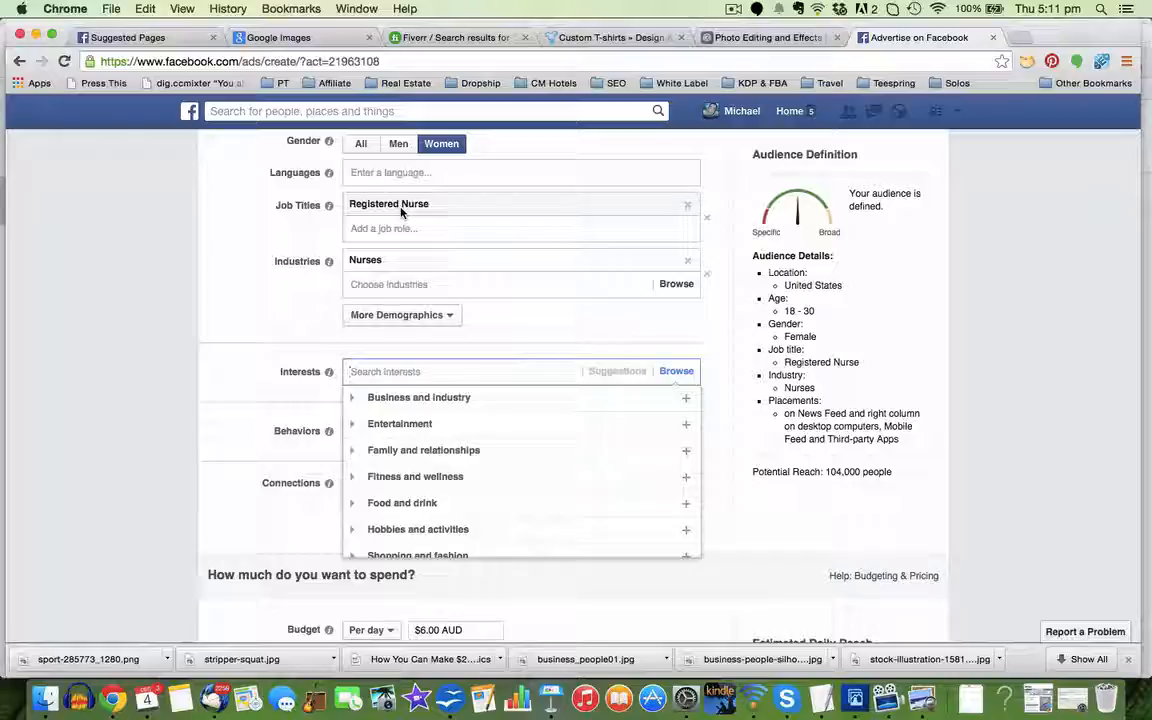
type("sq")
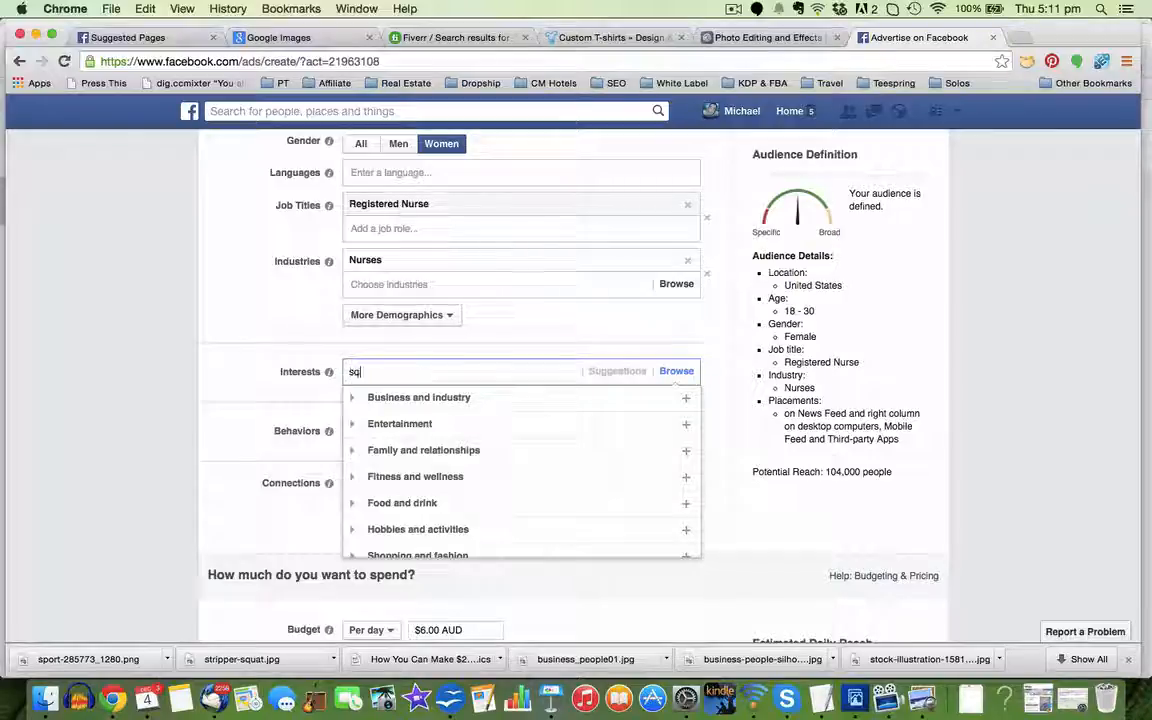
type("uat")
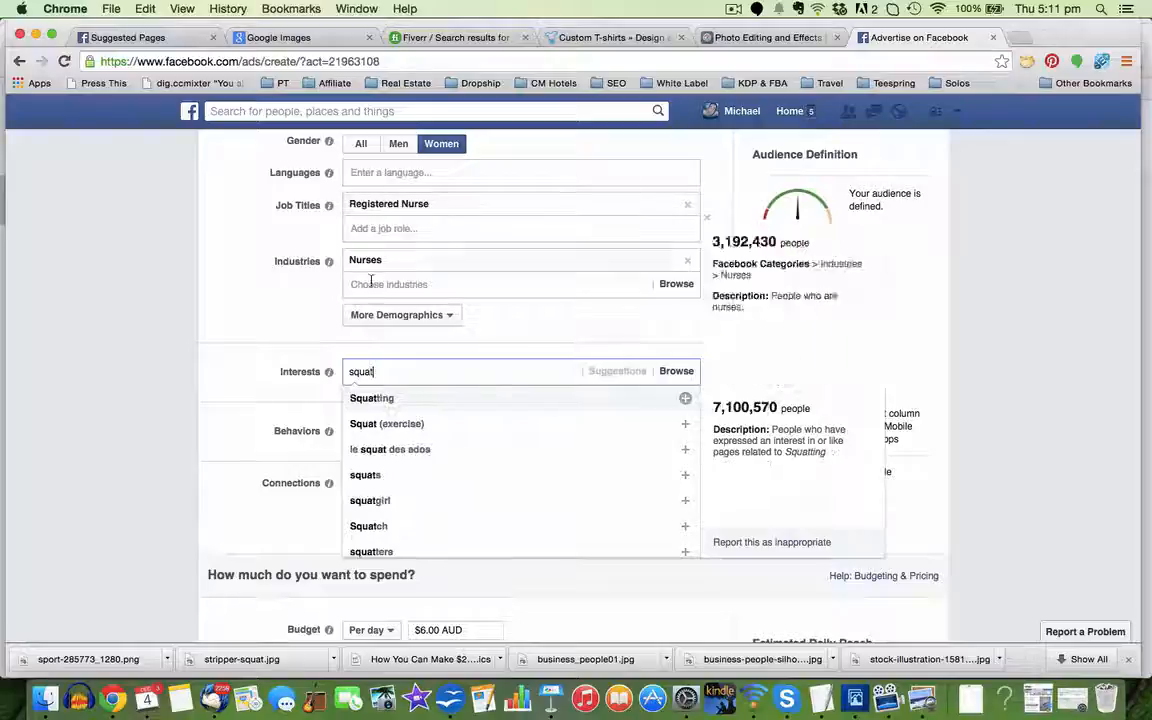
left_click(370, 423)
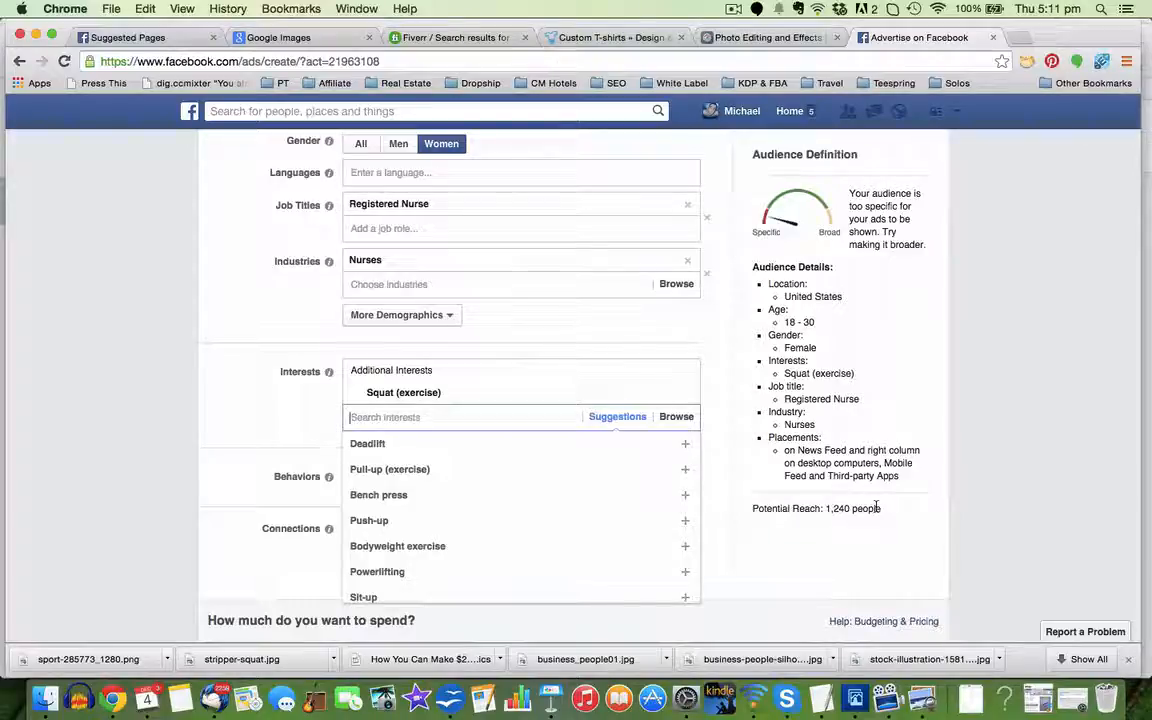
Add the suggested interests Deadlift, Bench press, Powerlifting and International Powerlifting Federation to the audience
scroll(203, 457, "down", 3)
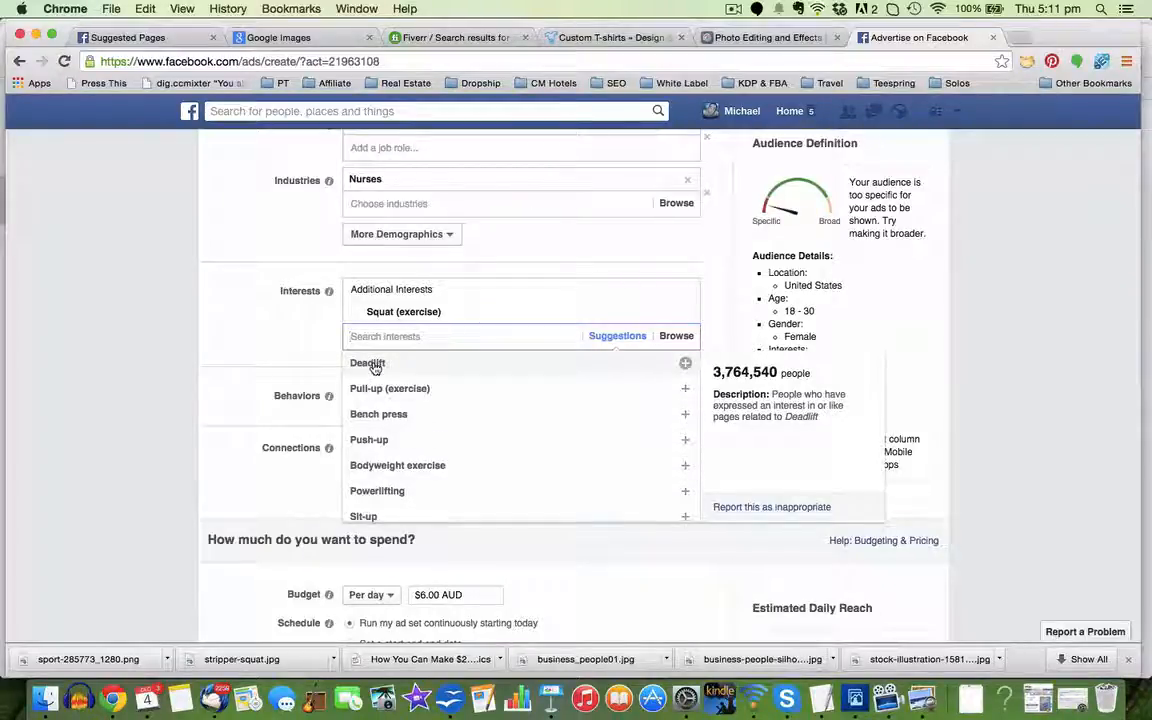
left_click(685, 364)
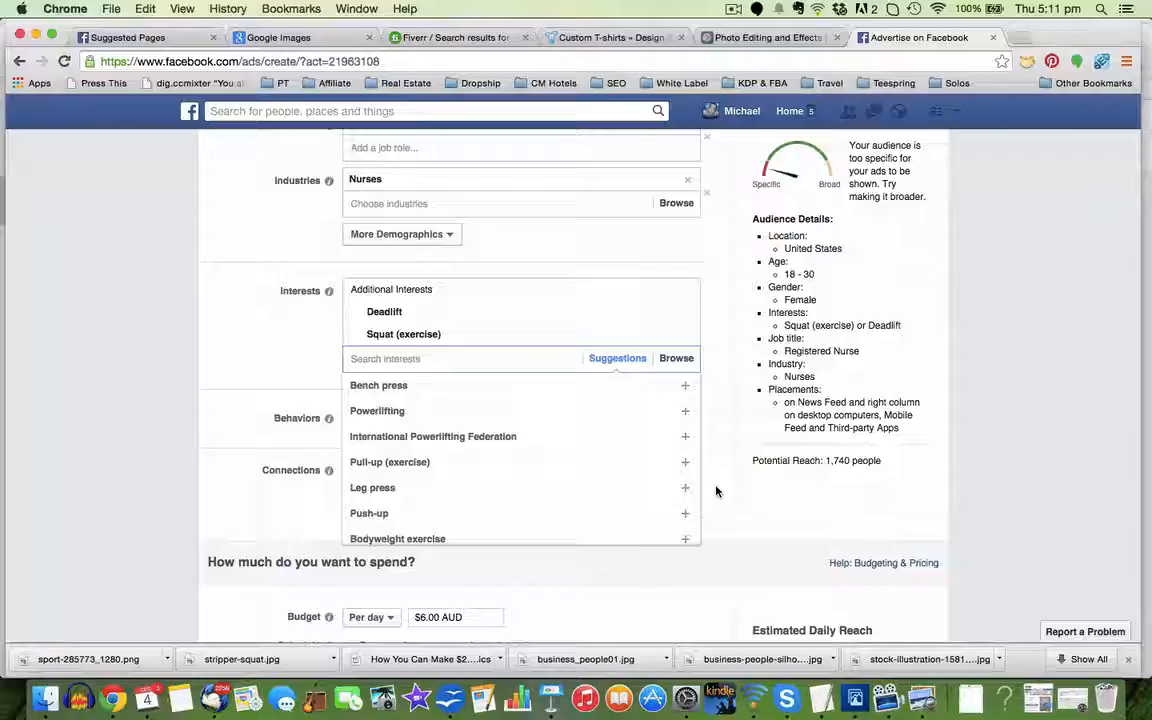
mouse_move(688, 388)
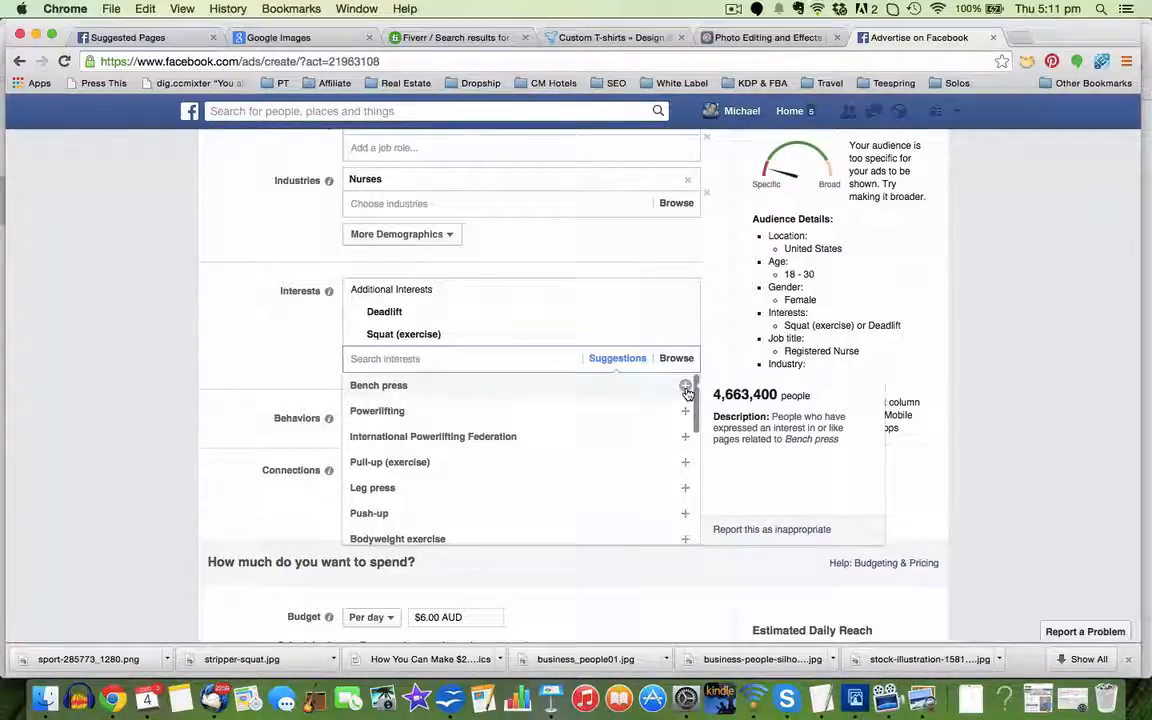
left_click(686, 386)
left_click(686, 412)
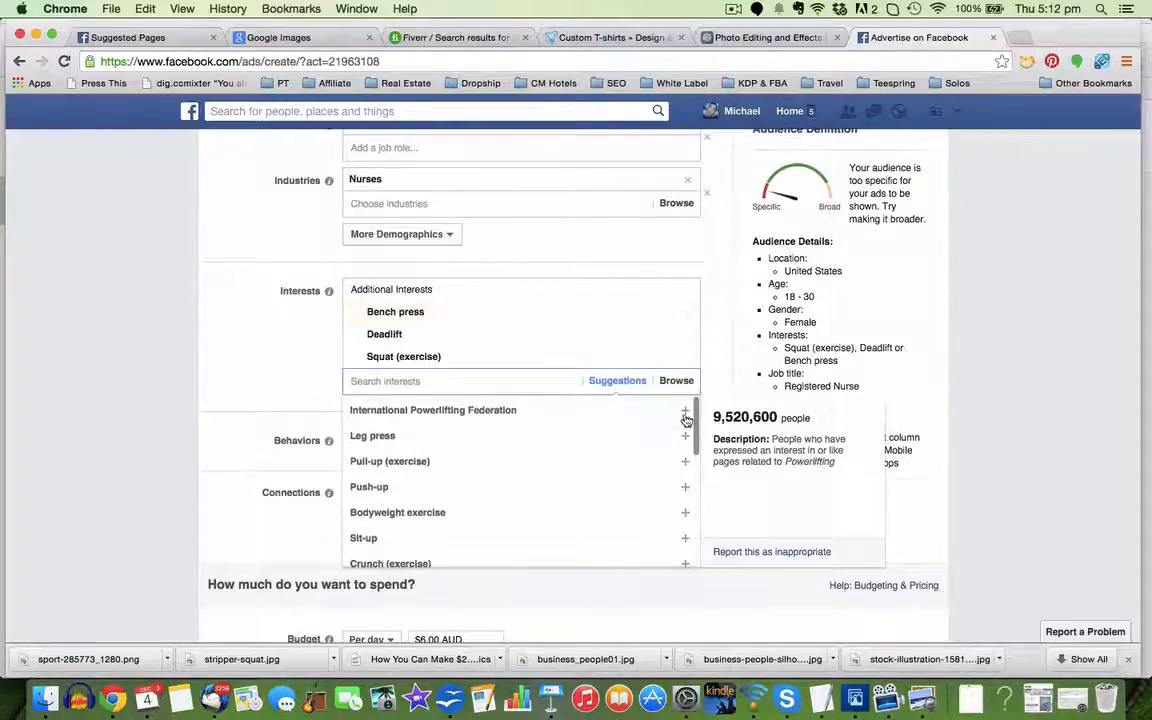
left_click(687, 428)
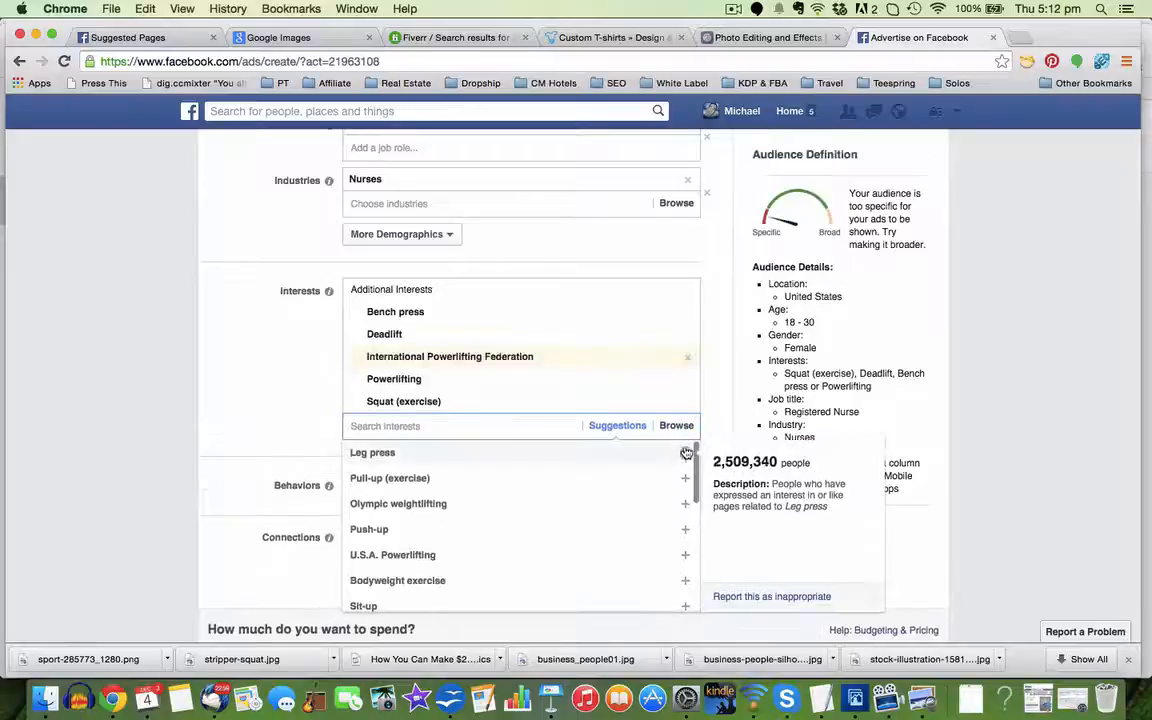
Add the suggested interests Leg press, Dumbbell, Barbell, Bench (weight training) and Biceps curl to the audience
left_click(686, 452)
left_click(686, 475)
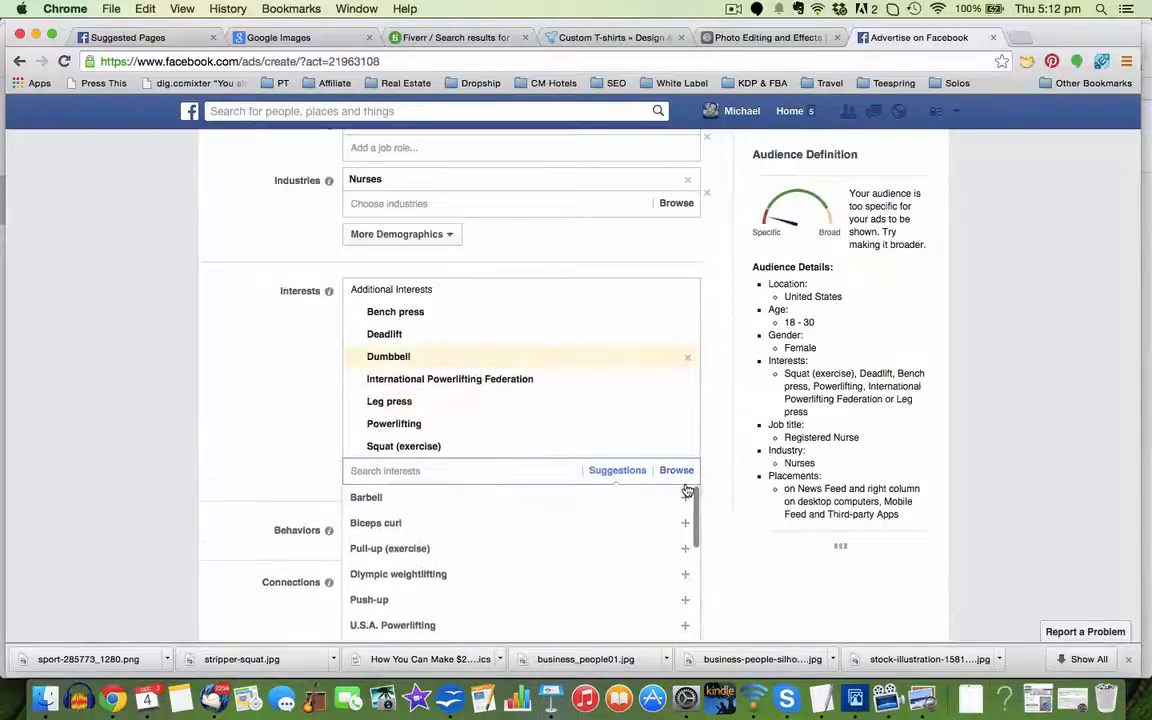
left_click(686, 497)
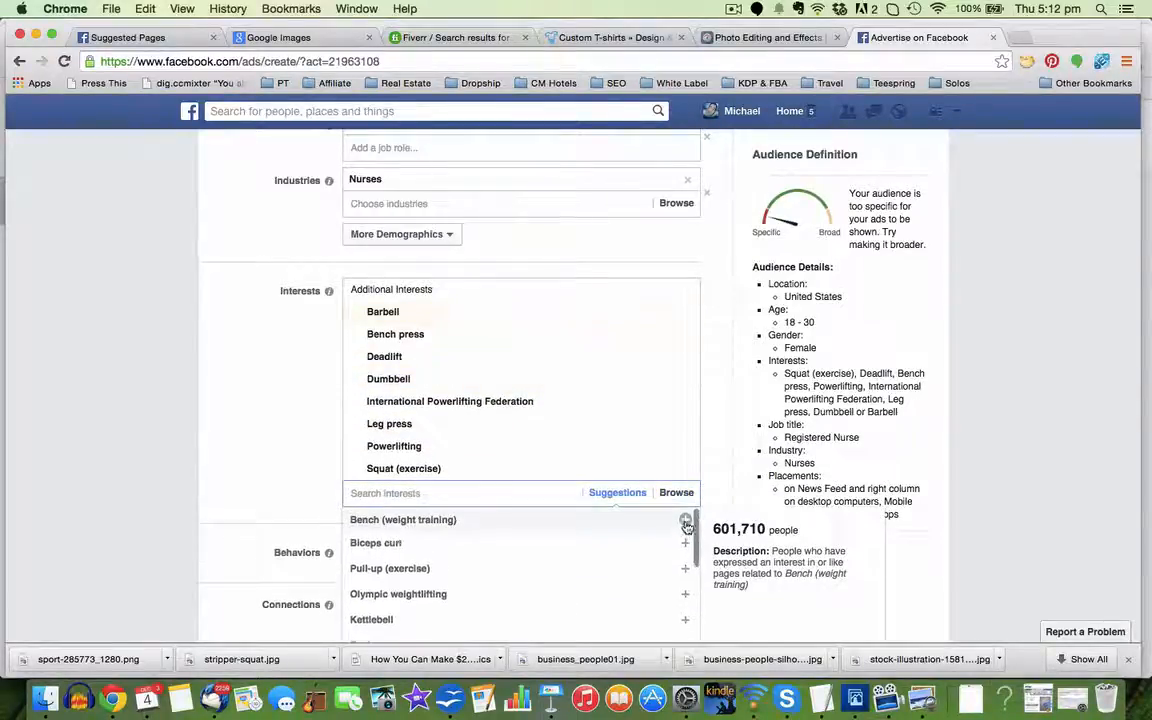
left_click(686, 522)
left_click(685, 545)
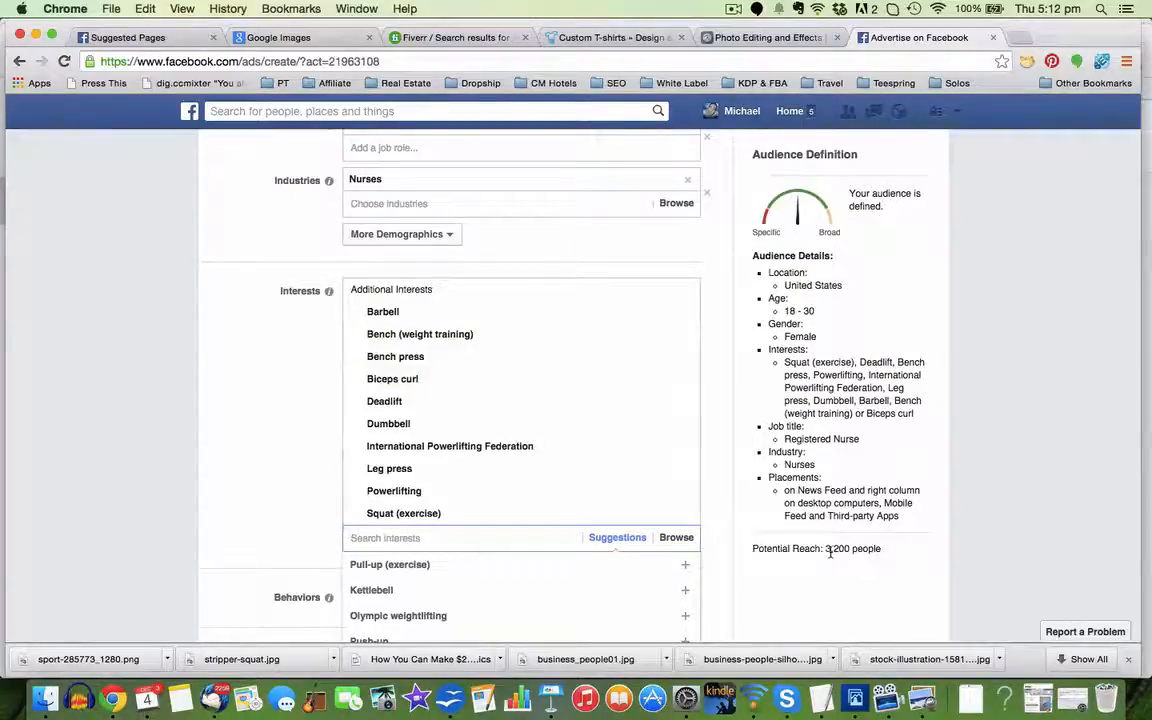
Raise the audience's maximum age to 40 and review the targeting settings
scroll(651, 437, "up", 5)
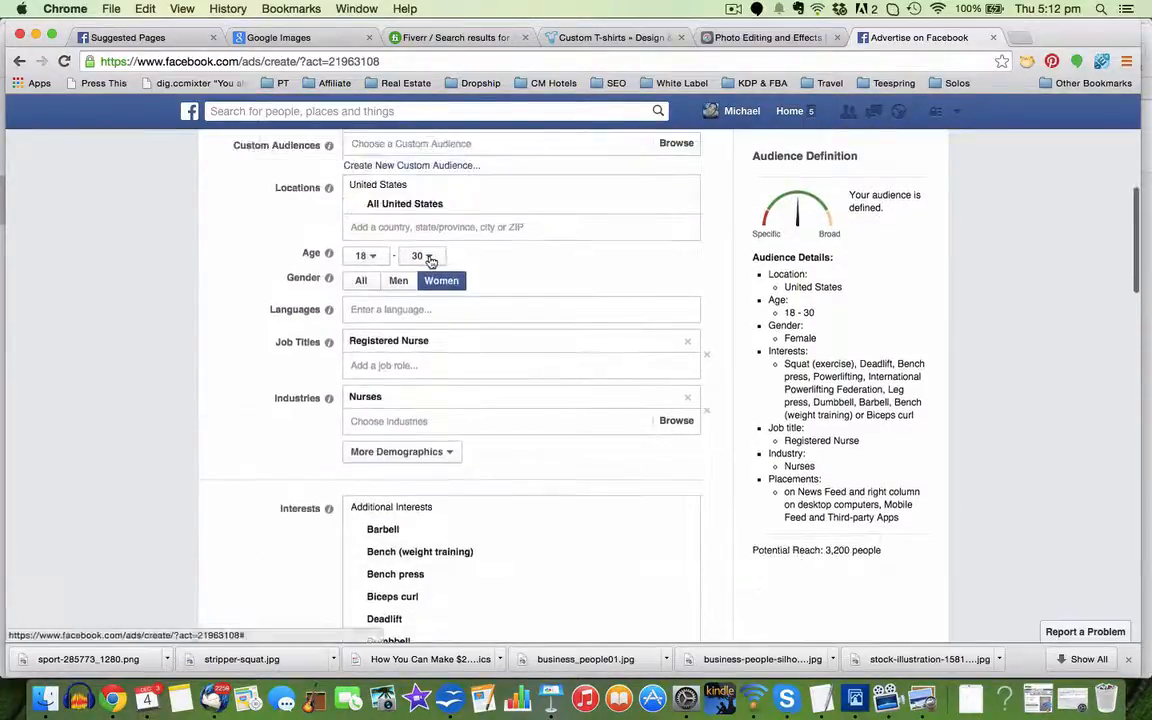
left_click(430, 258)
scroll(420, 452, "down", 5)
scroll(412, 455, "down", 5)
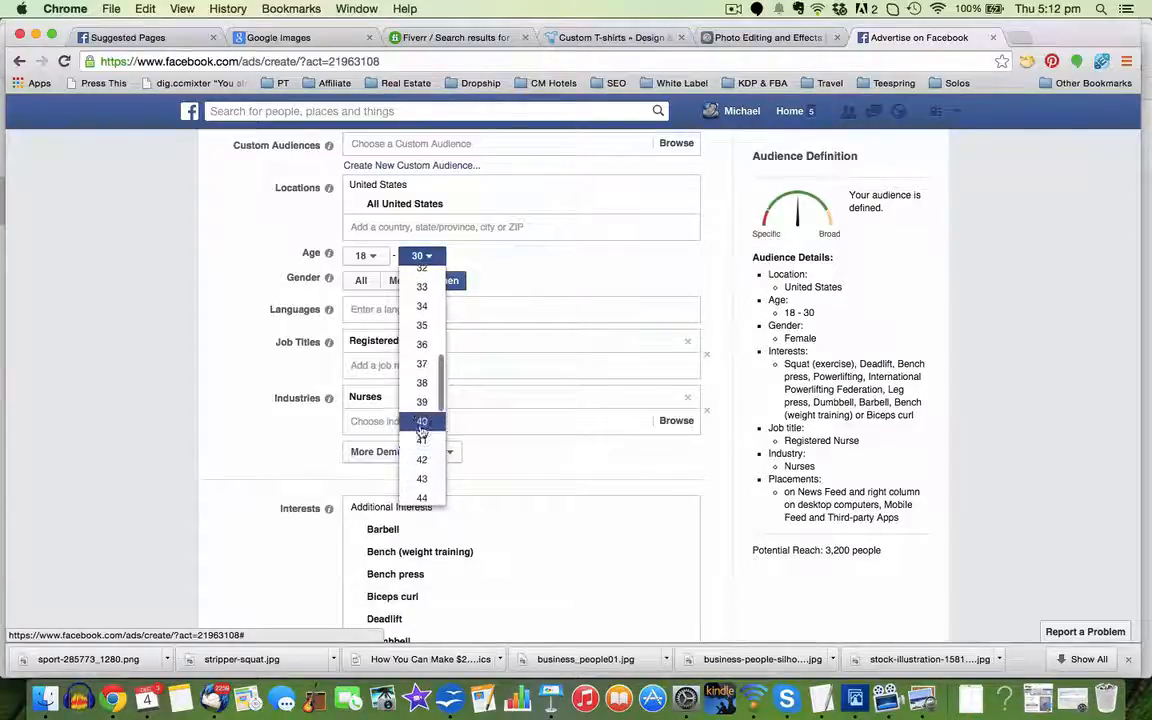
left_click(421, 424)
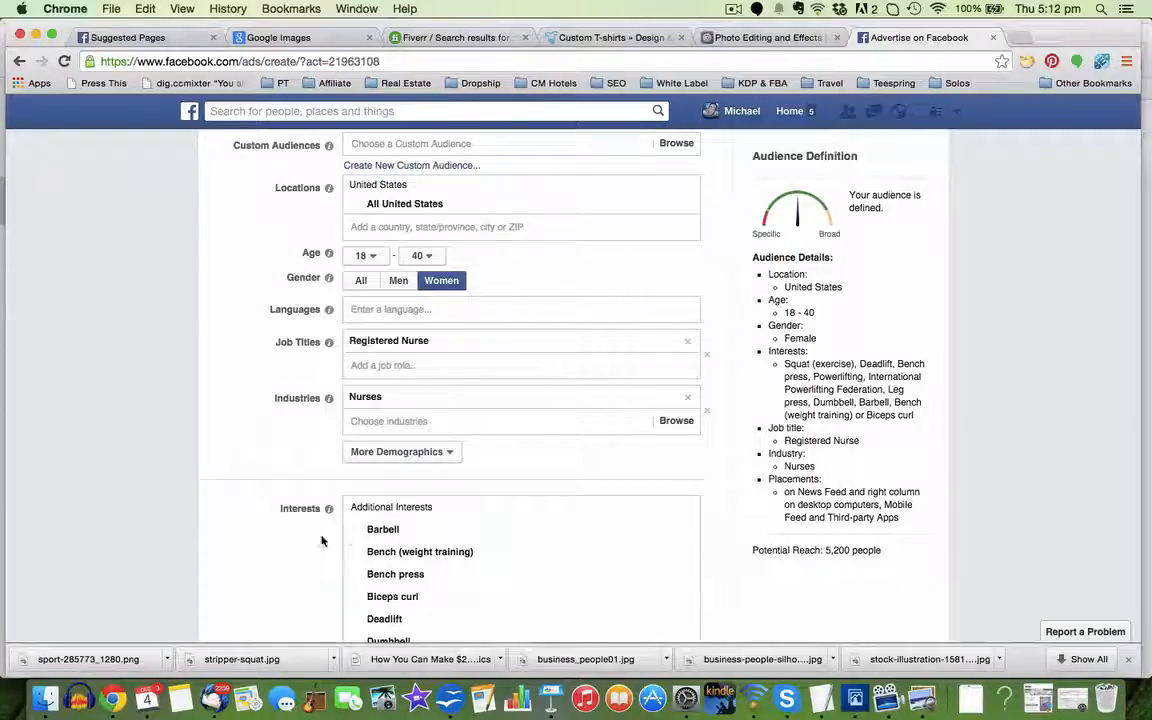
scroll(273, 571, "down", 5)
scroll(273, 571, "up", 4)
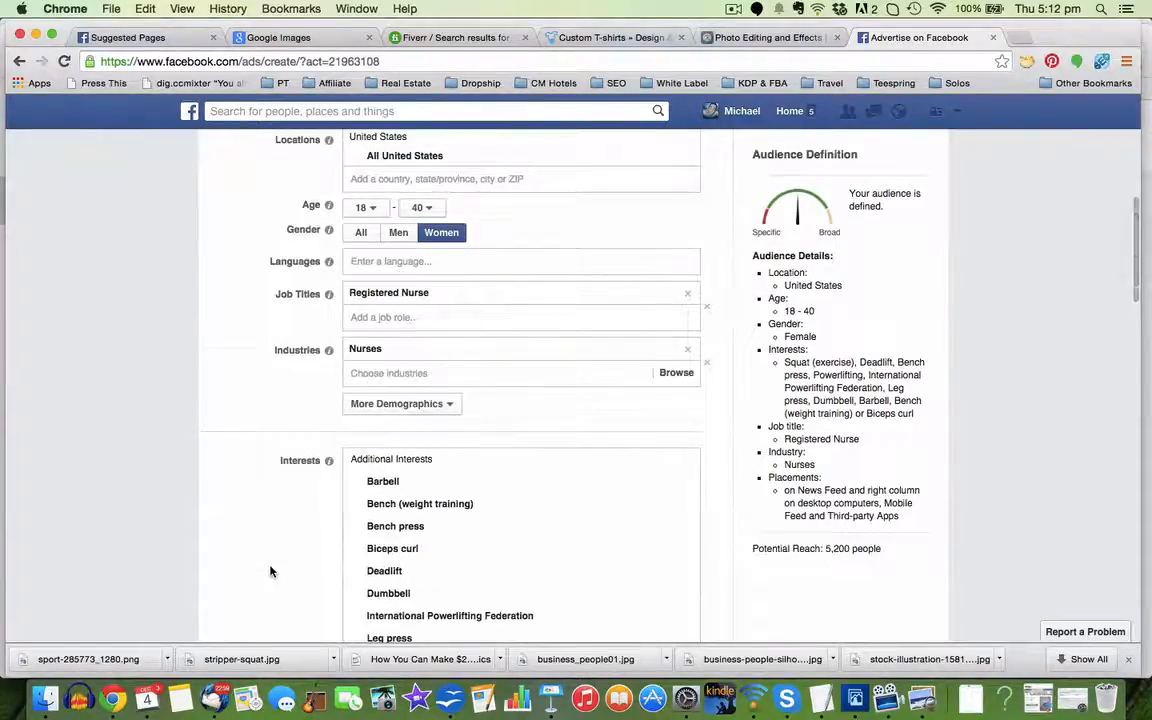
Review the ad audience's job title, industry and interests, along with the budget settings and estimated daily reach
scroll(270, 571, "down", 2)
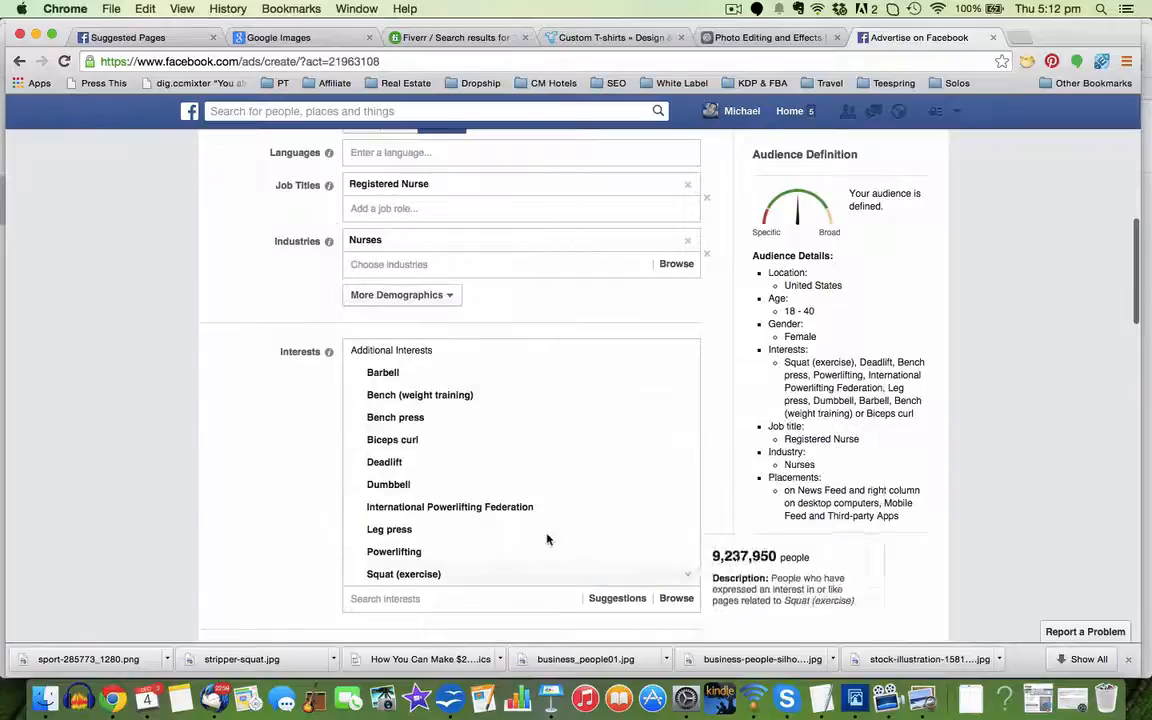
mouse_move(424, 436)
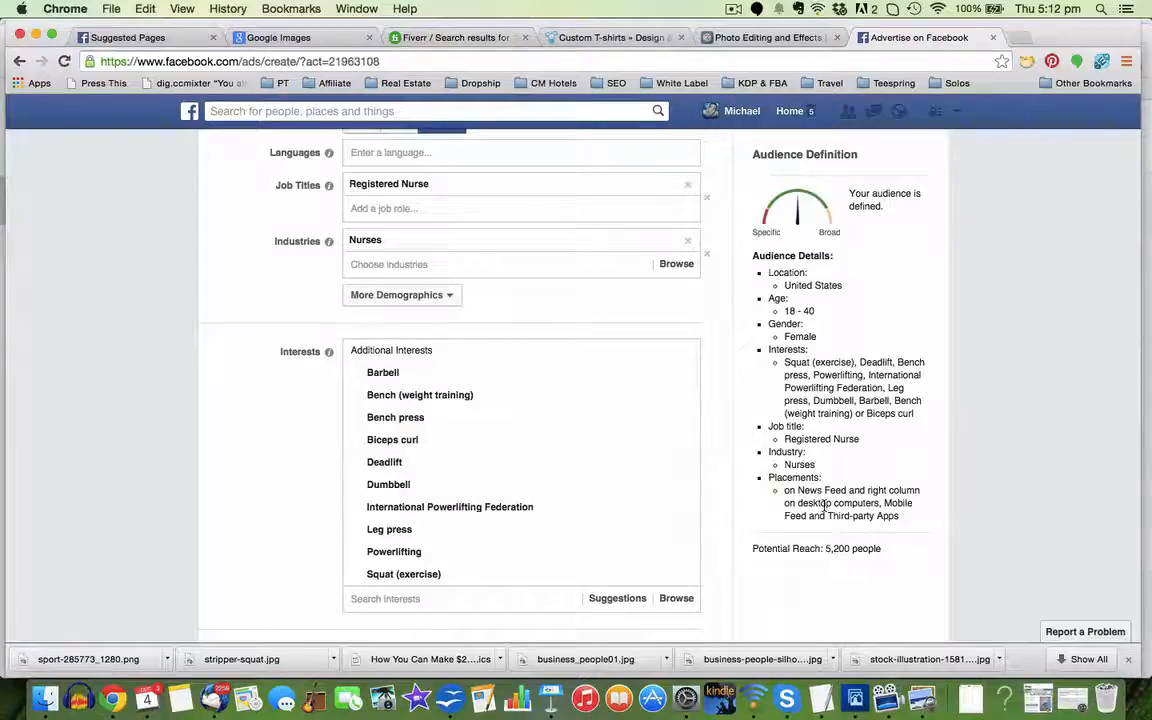
mouse_move(328, 185)
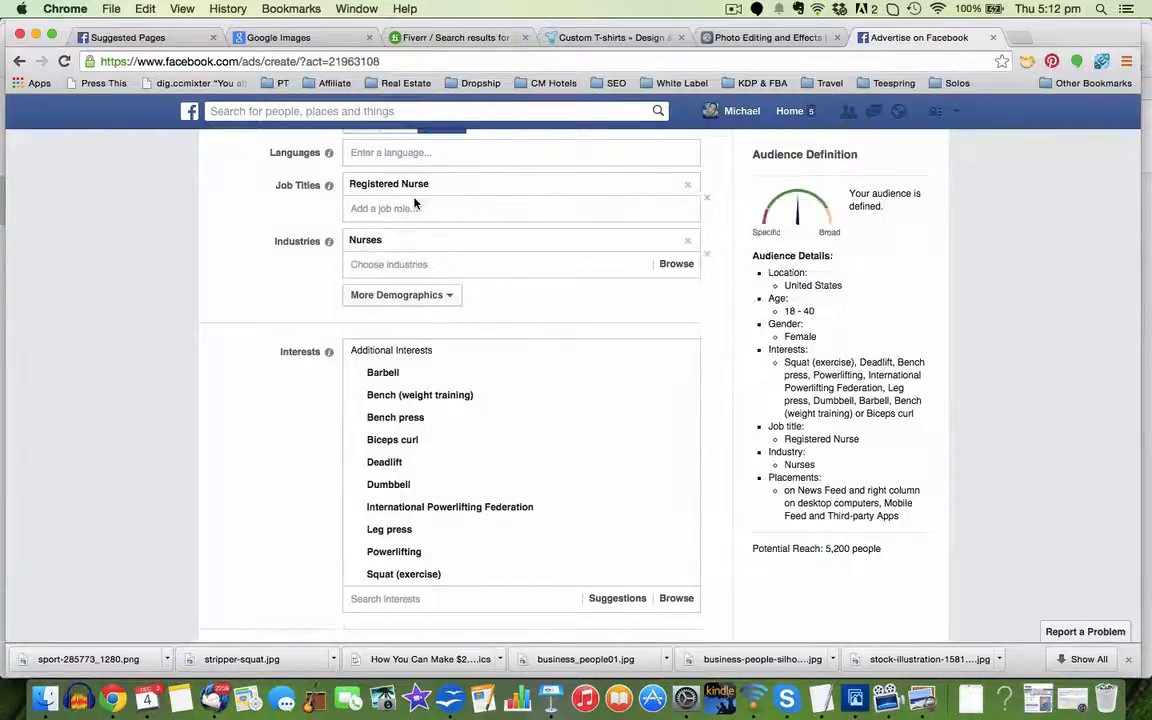
scroll(215, 370, "down", 5)
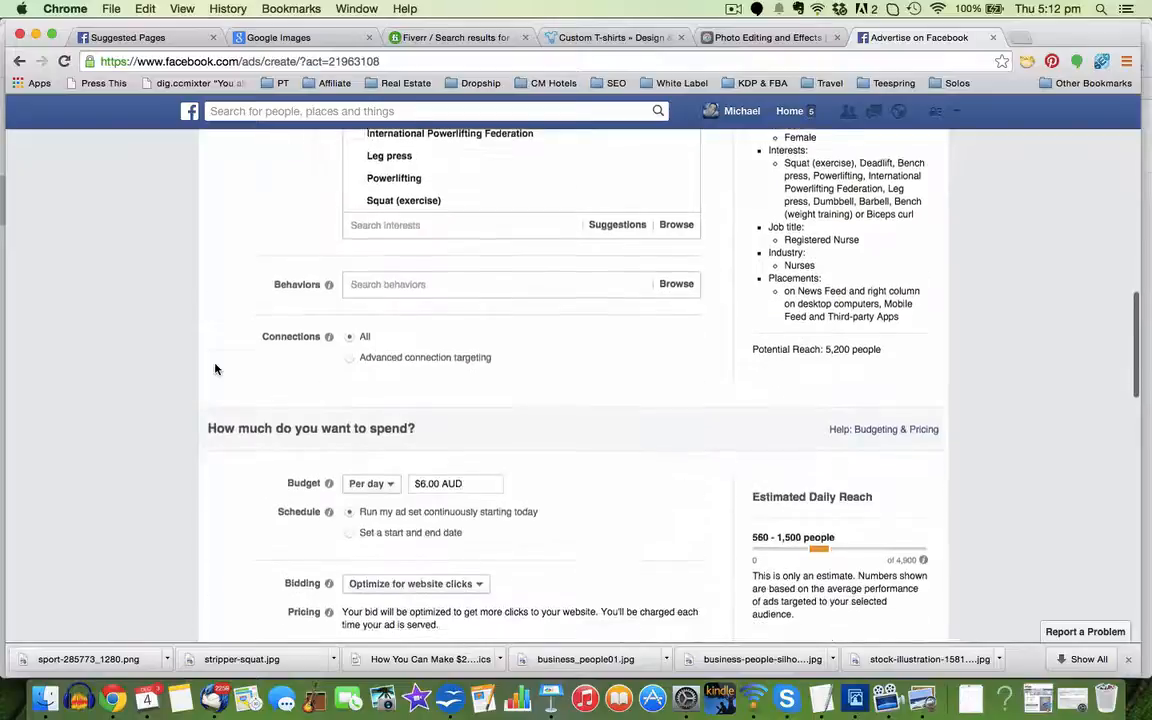
scroll(215, 366, "up", 8)
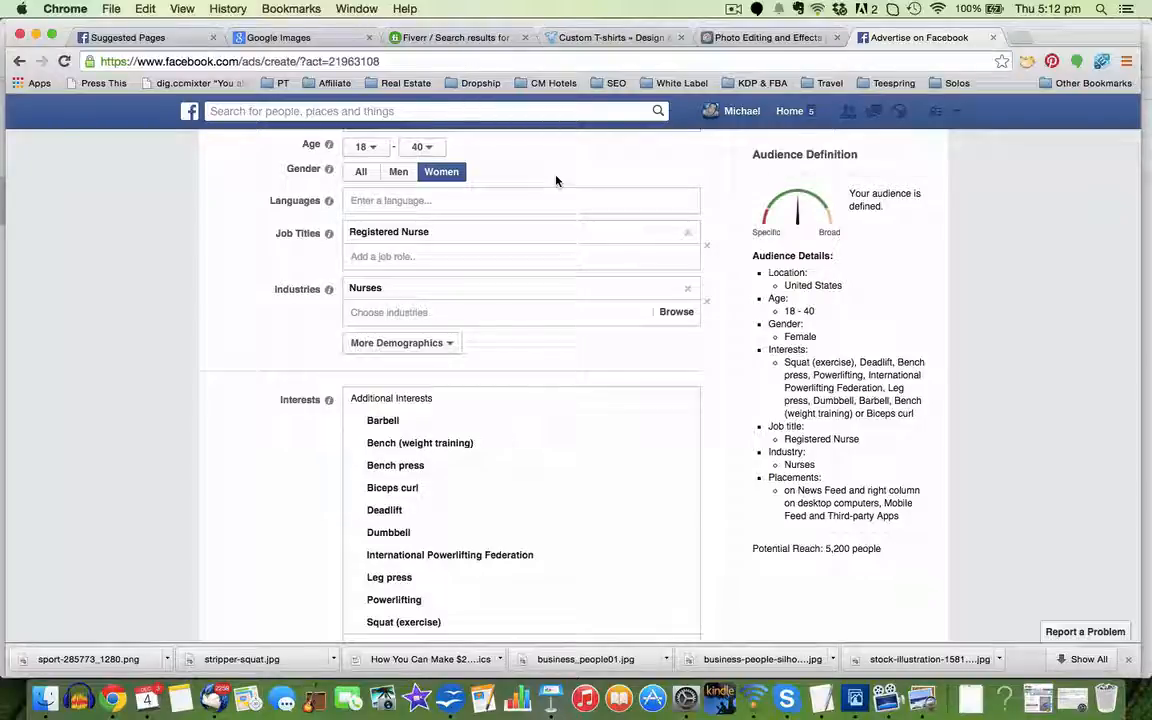
Switch to Teespring, start a new shirt design and add the text "This Nurse Squats" with one word per line
left_click(627, 47)
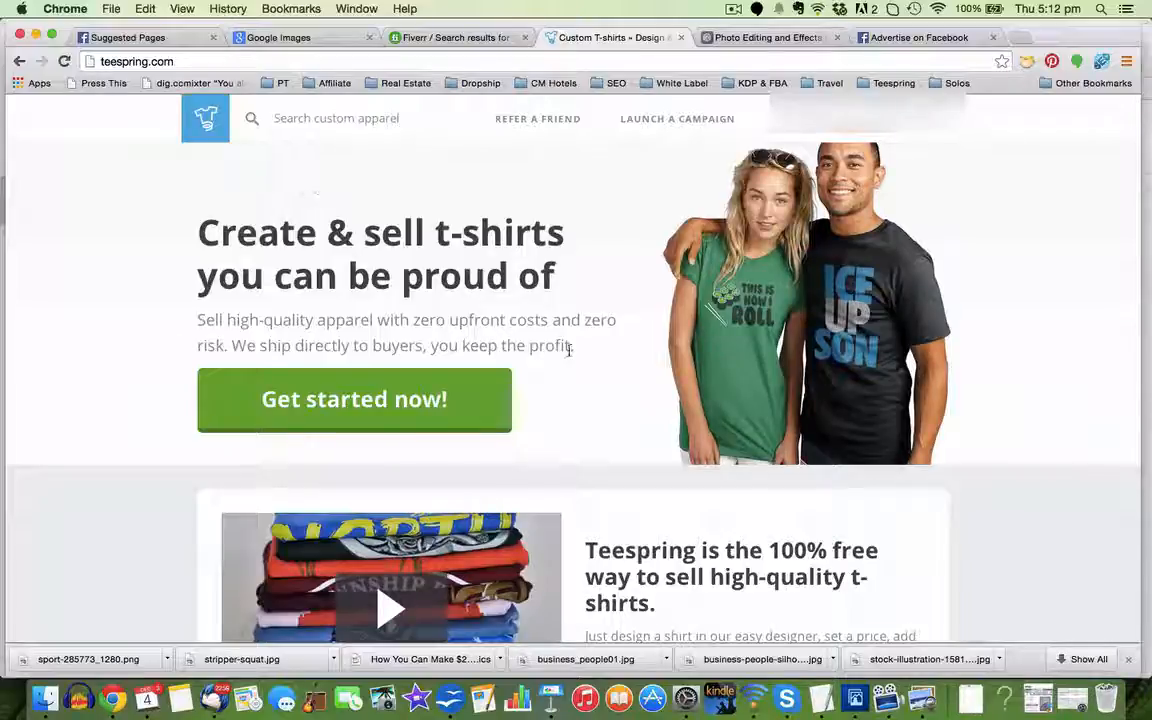
left_click(339, 411)
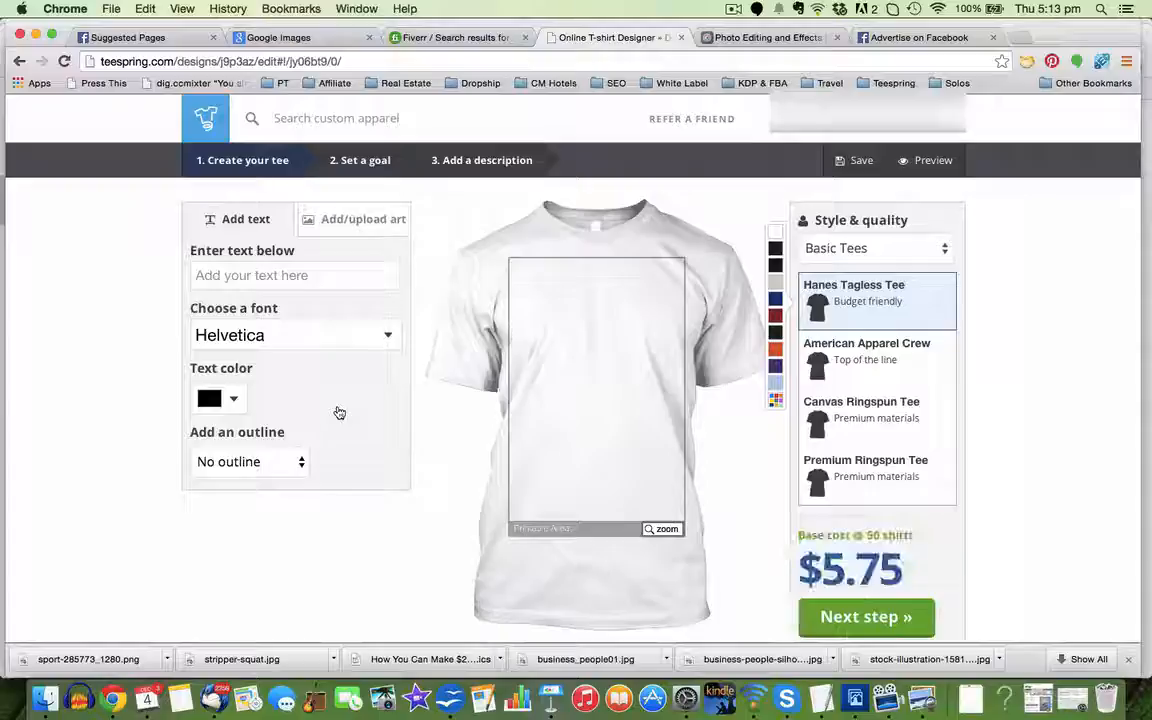
left_click(310, 277)
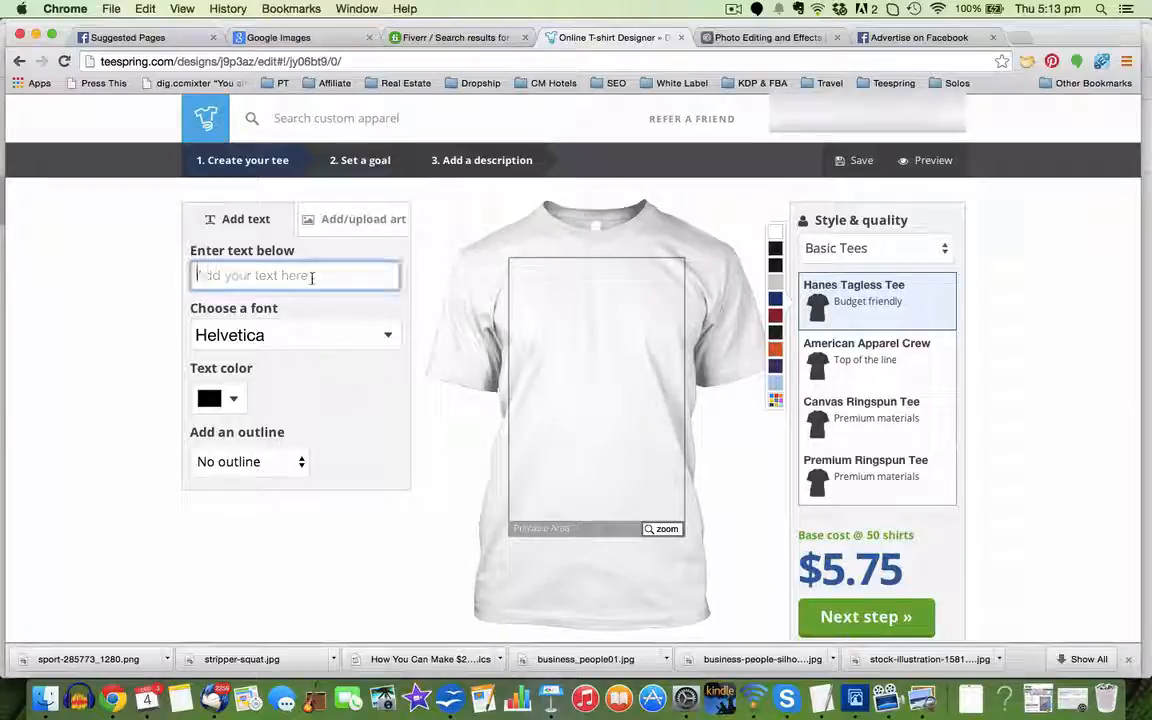
type("T")
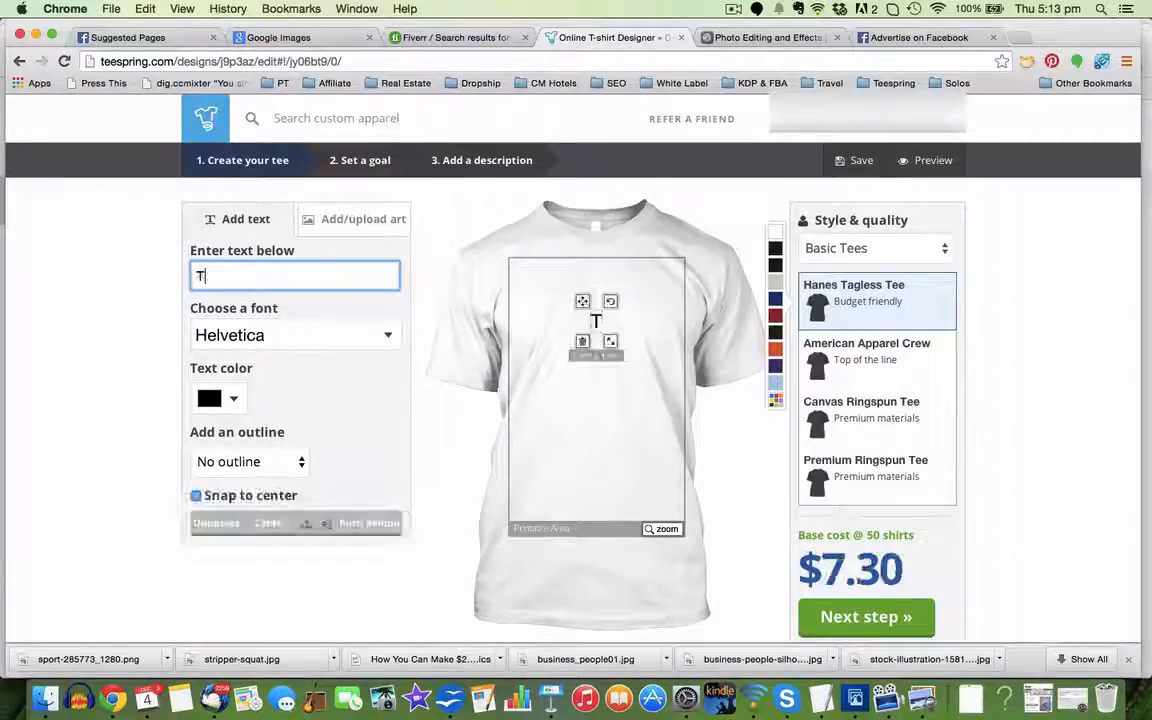
type("his")
key("Return")
type("Gi")
key("BackSpace")
key("BackSpace")
type("Nu")
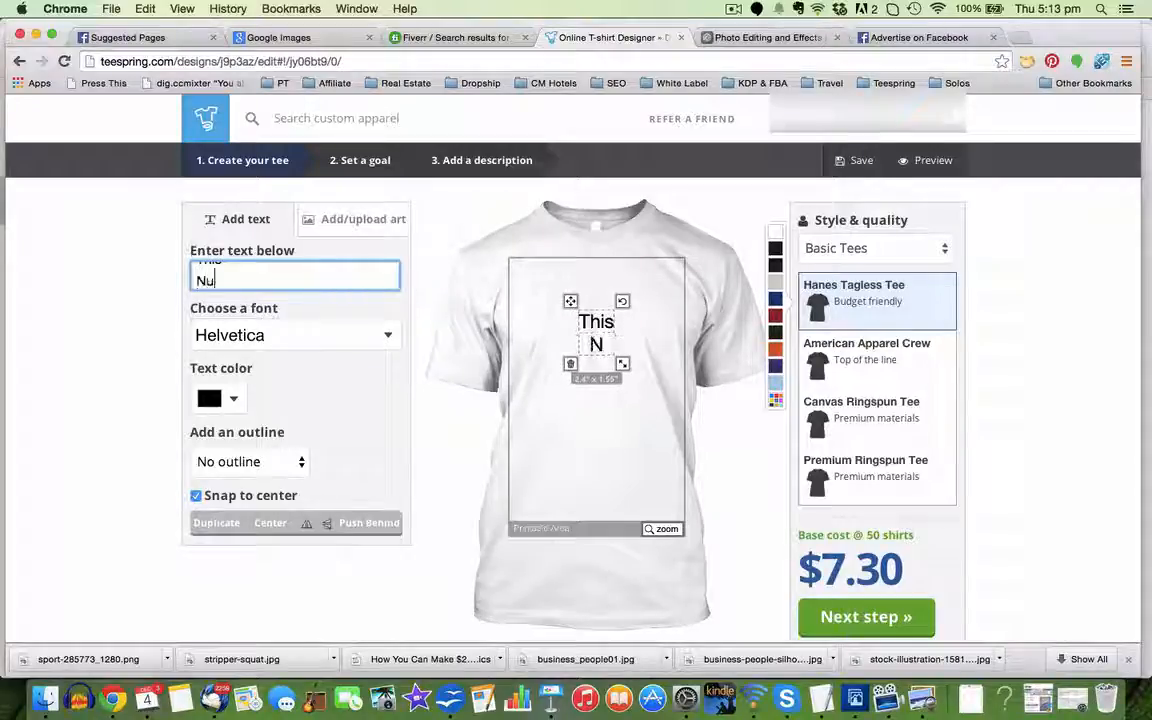
type("rse")
key("Return")
type("Squats")
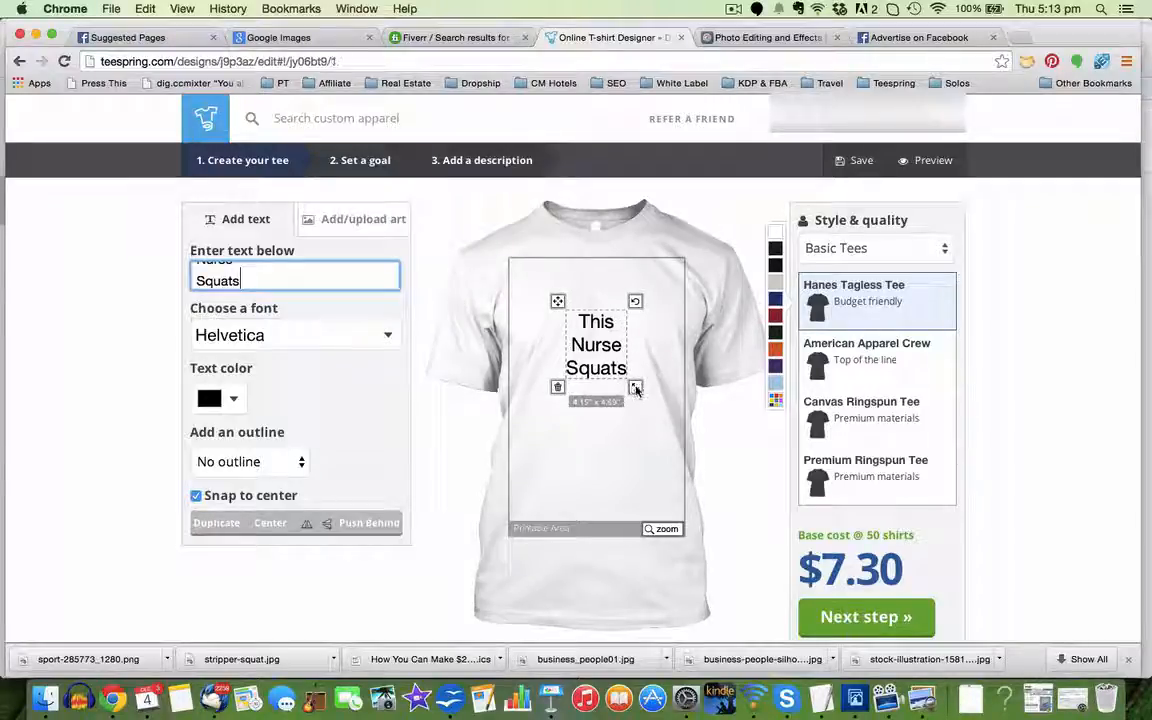
Enlarge the text on the shirt front to about 9.5 by 10.8 inches
left_click_drag(630, 388, 674, 432)
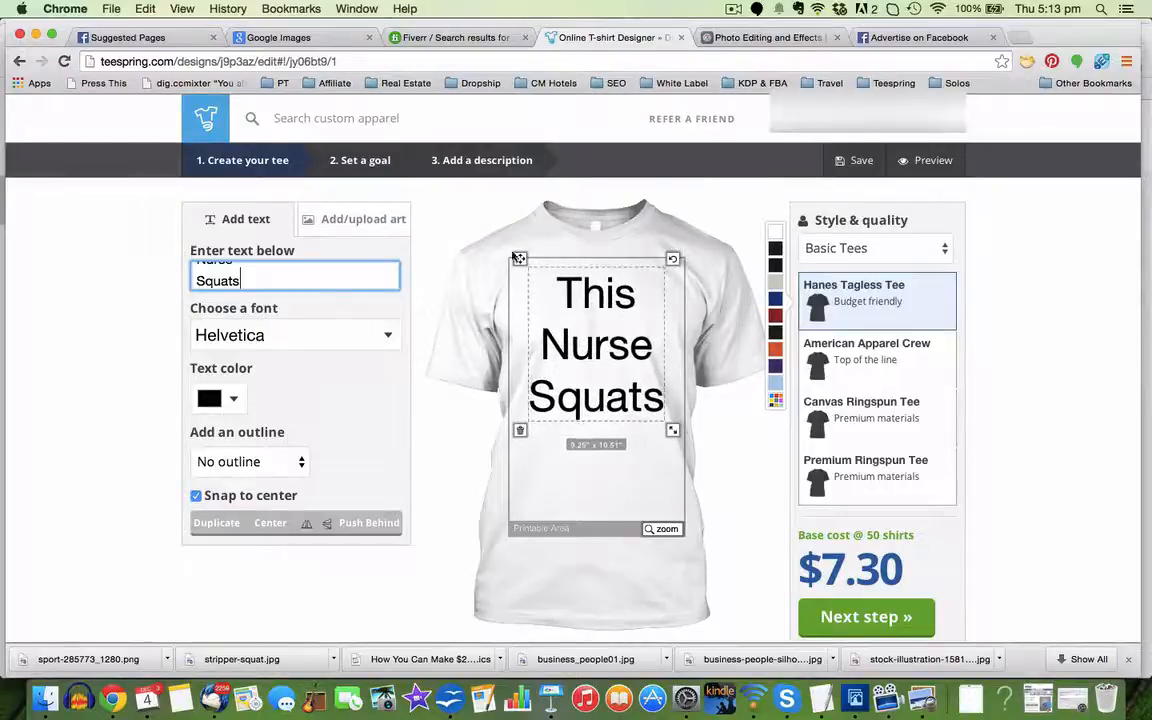
left_click(643, 315)
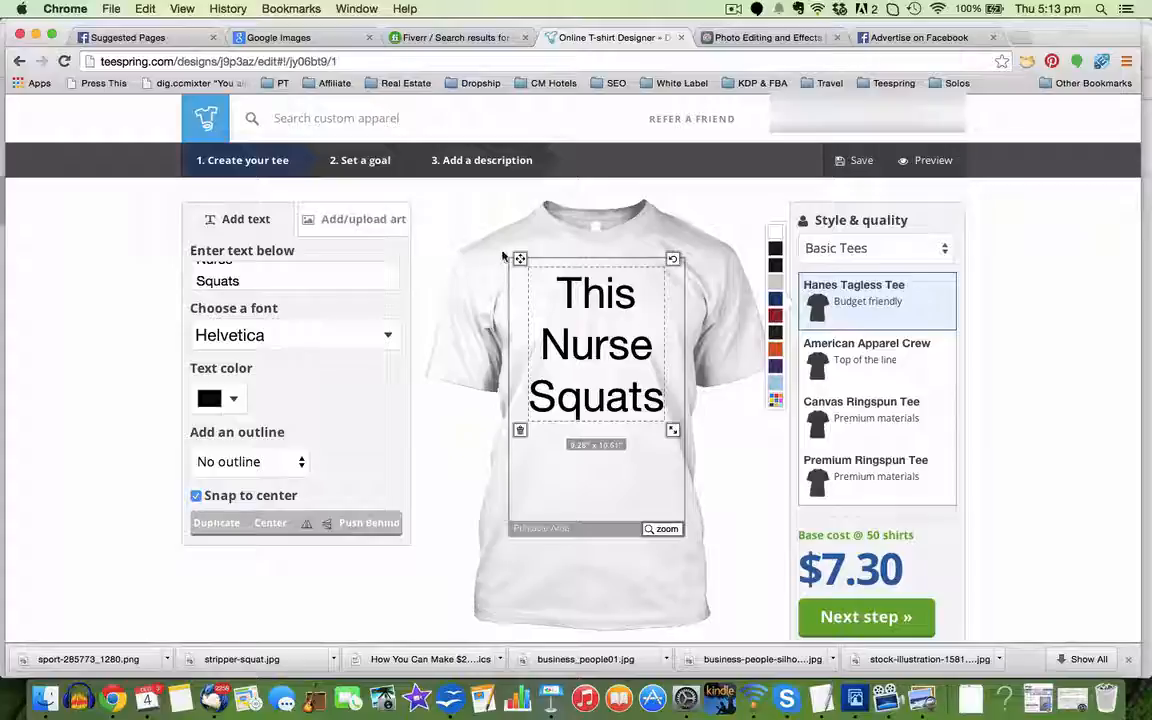
left_click_drag(673, 432, 672, 432)
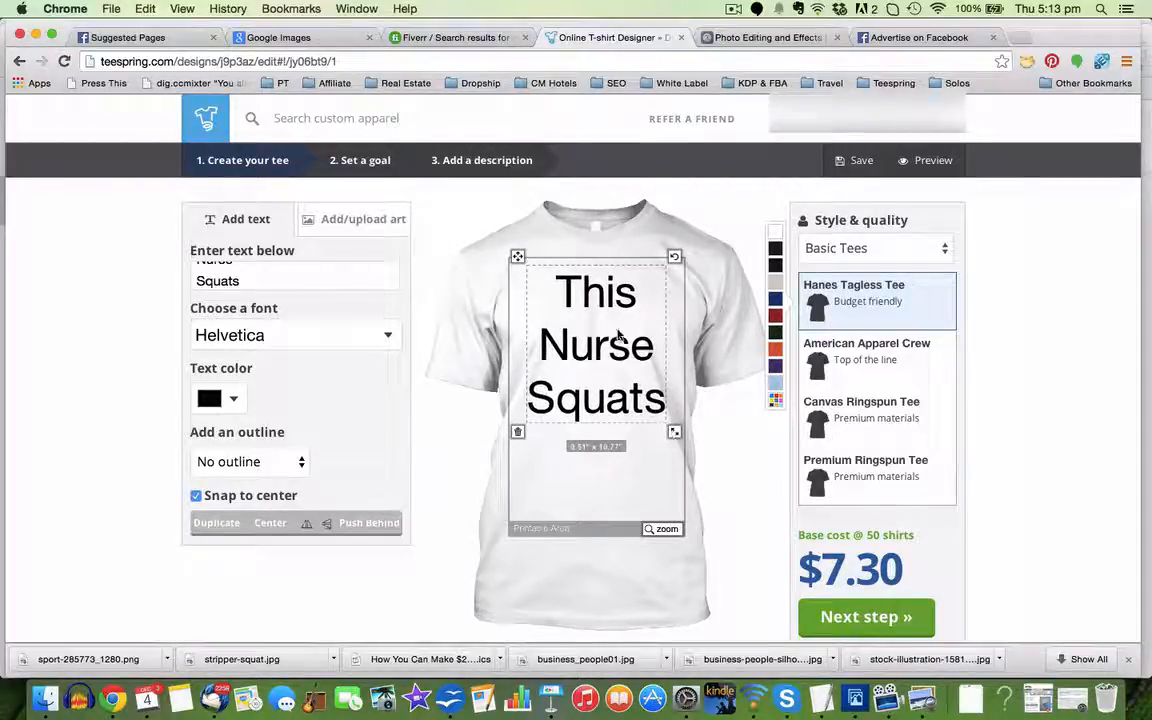
Look through the font categories and set the text to the aaaight font from Fun / Novelty
left_click(386, 334)
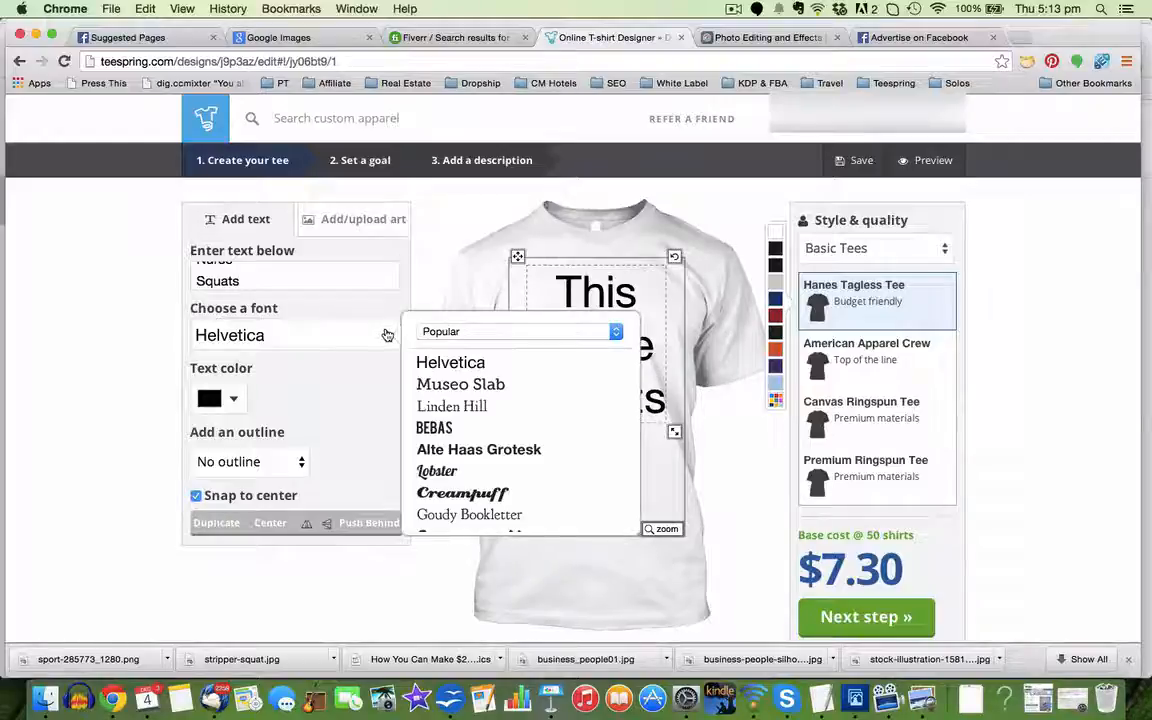
scroll(545, 463, "down", 3)
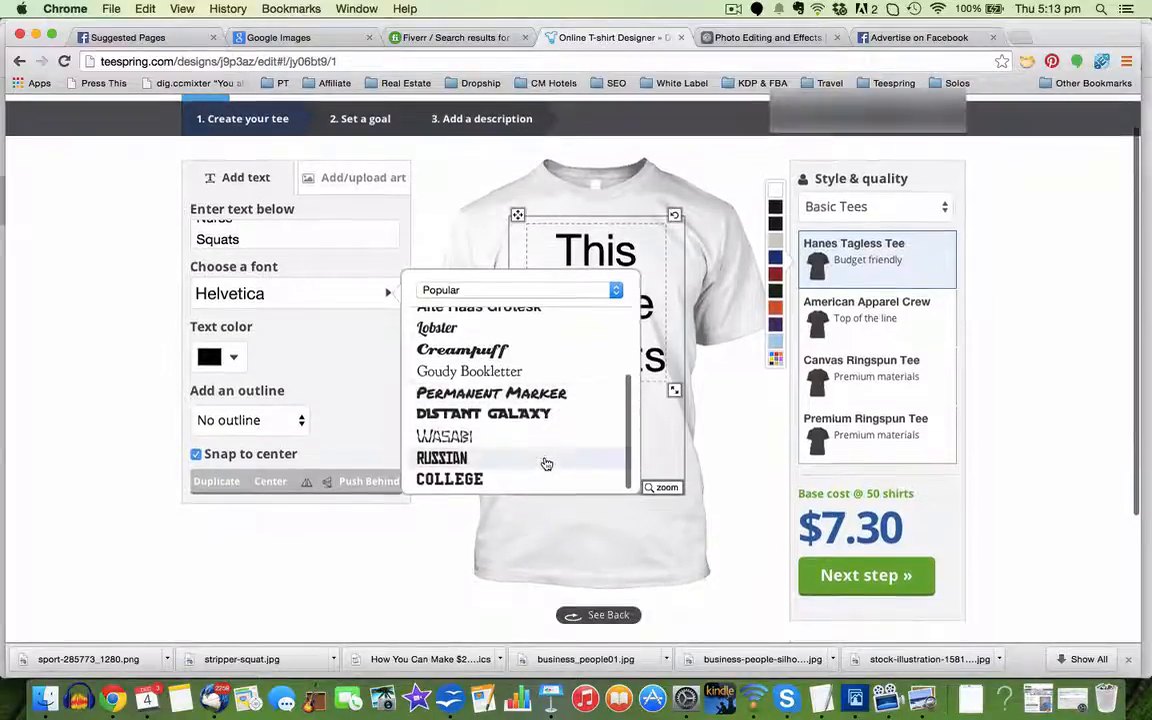
scroll(545, 463, "up", 3)
left_click(557, 331)
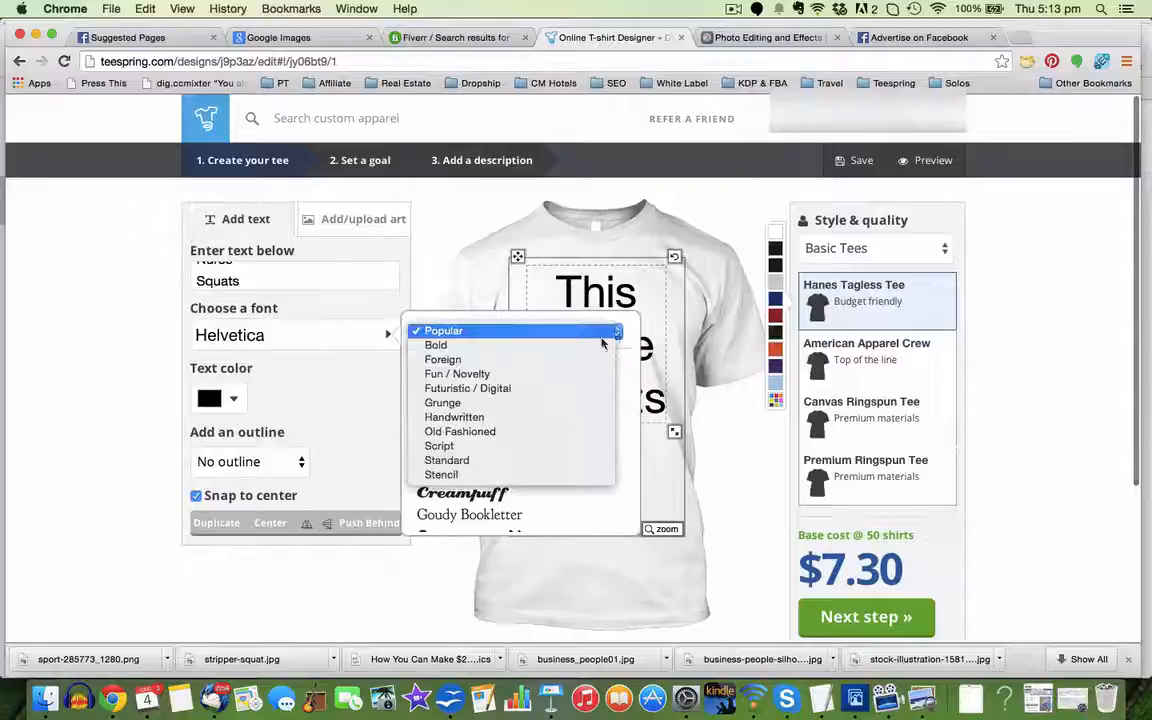
left_click(600, 345)
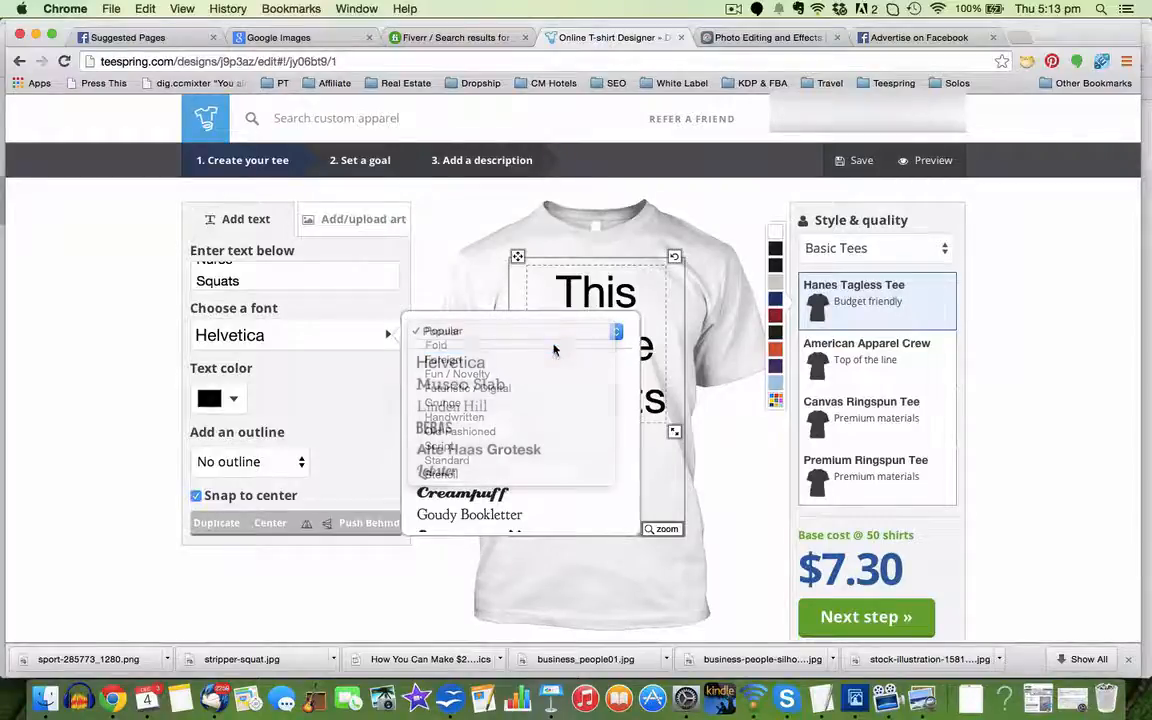
left_click(617, 333)
left_click(611, 350)
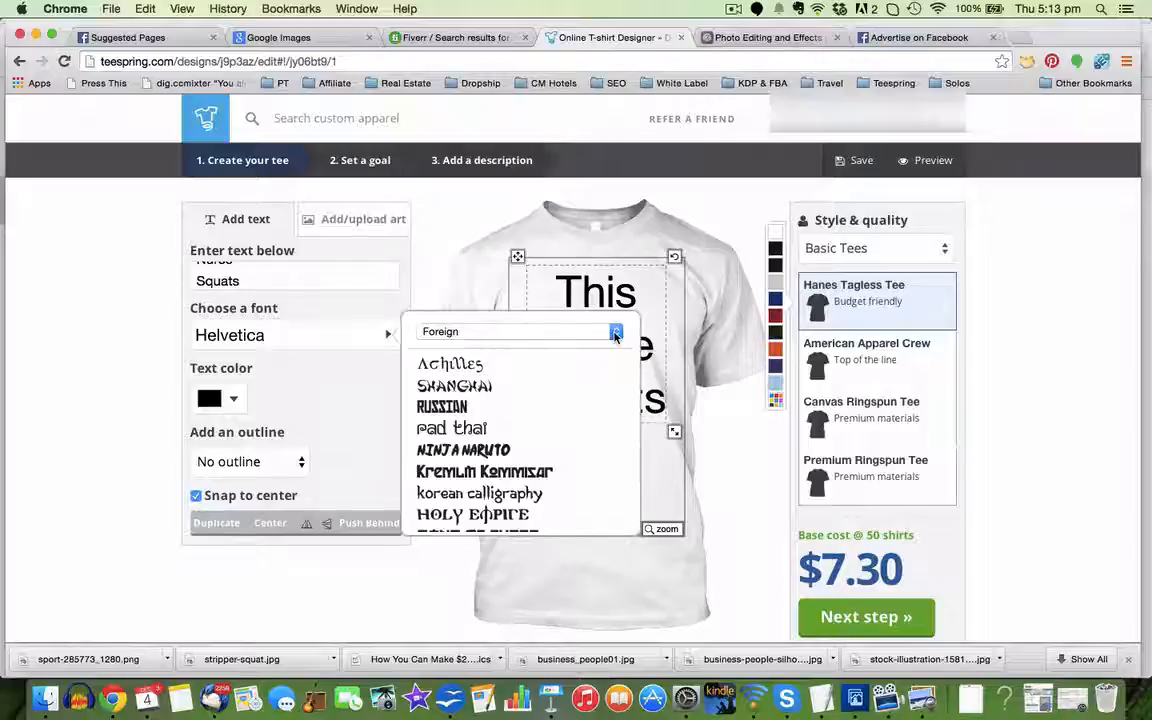
left_click(617, 333)
left_click(616, 340)
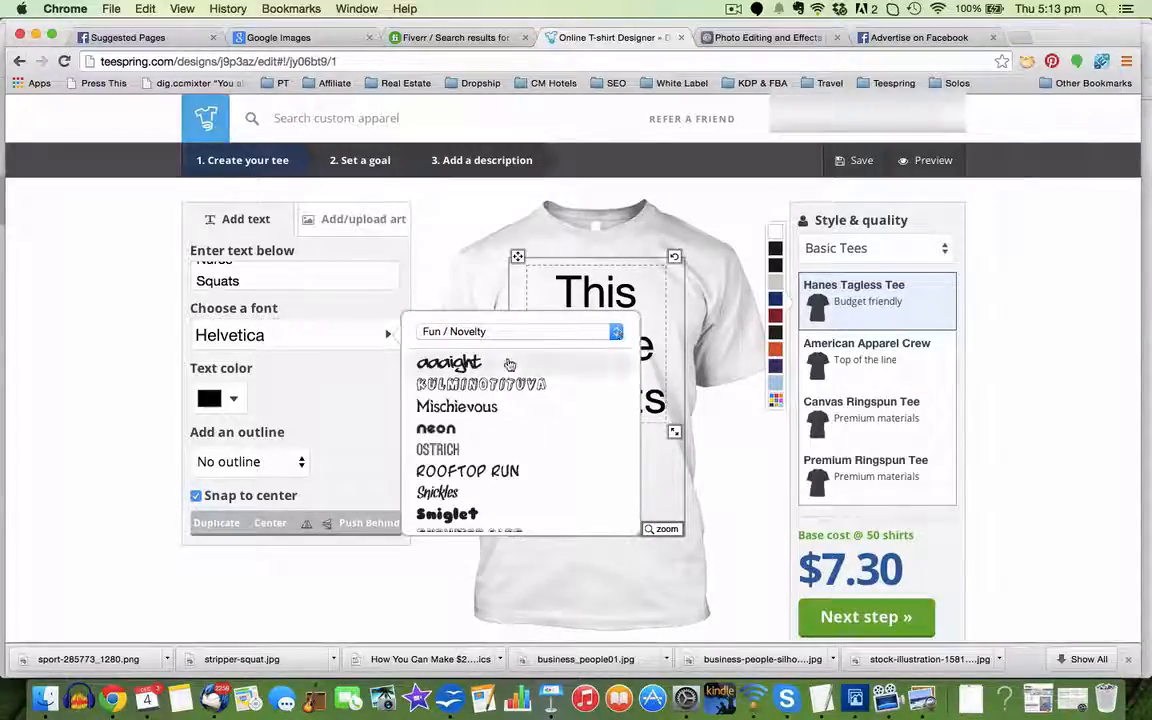
left_click(462, 363)
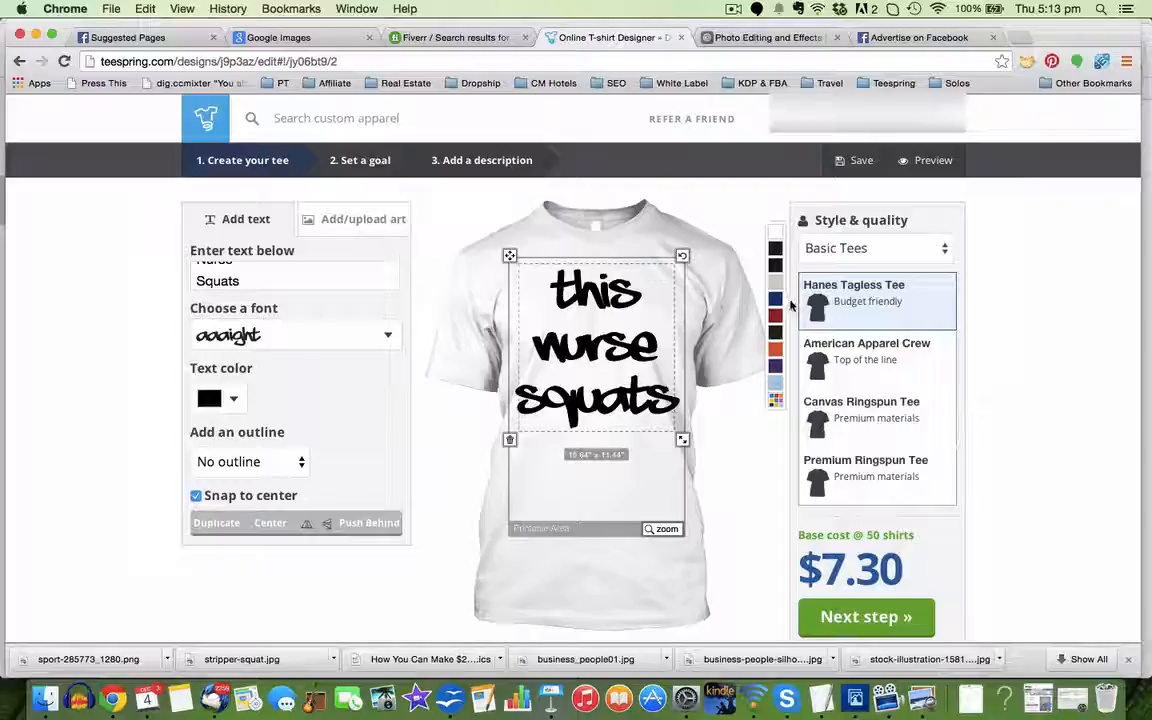
Try the design on the Tank Tops style and compare the available tank models
left_click(878, 247)
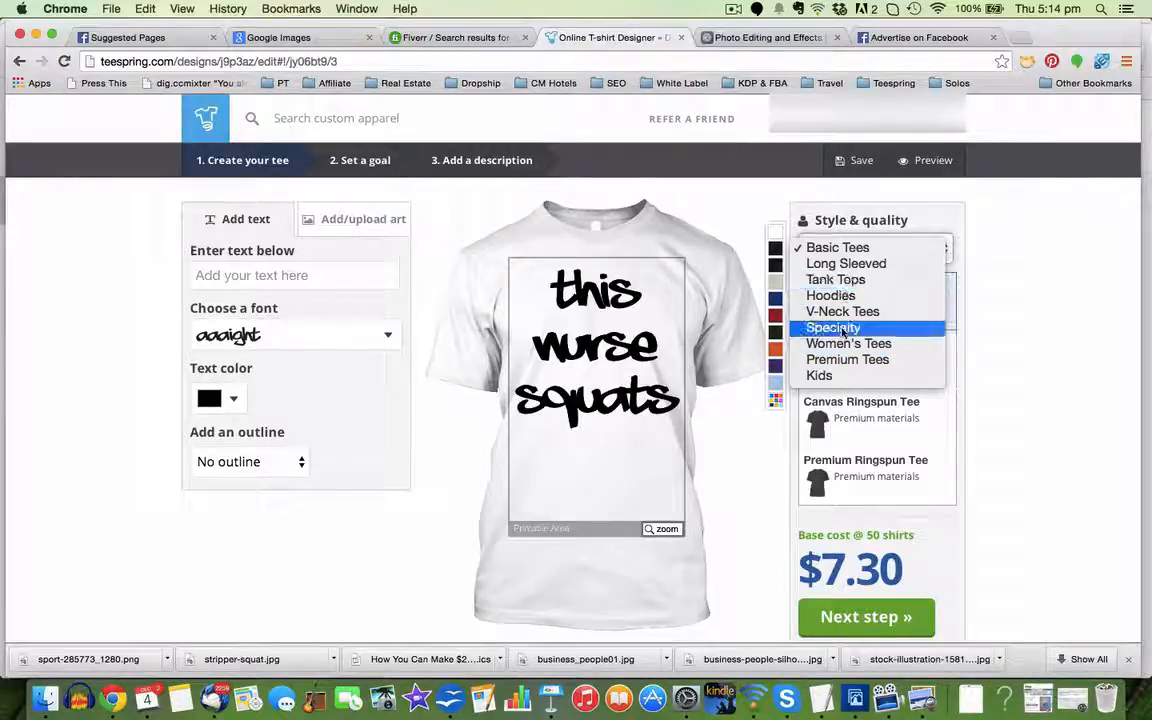
left_click(848, 281)
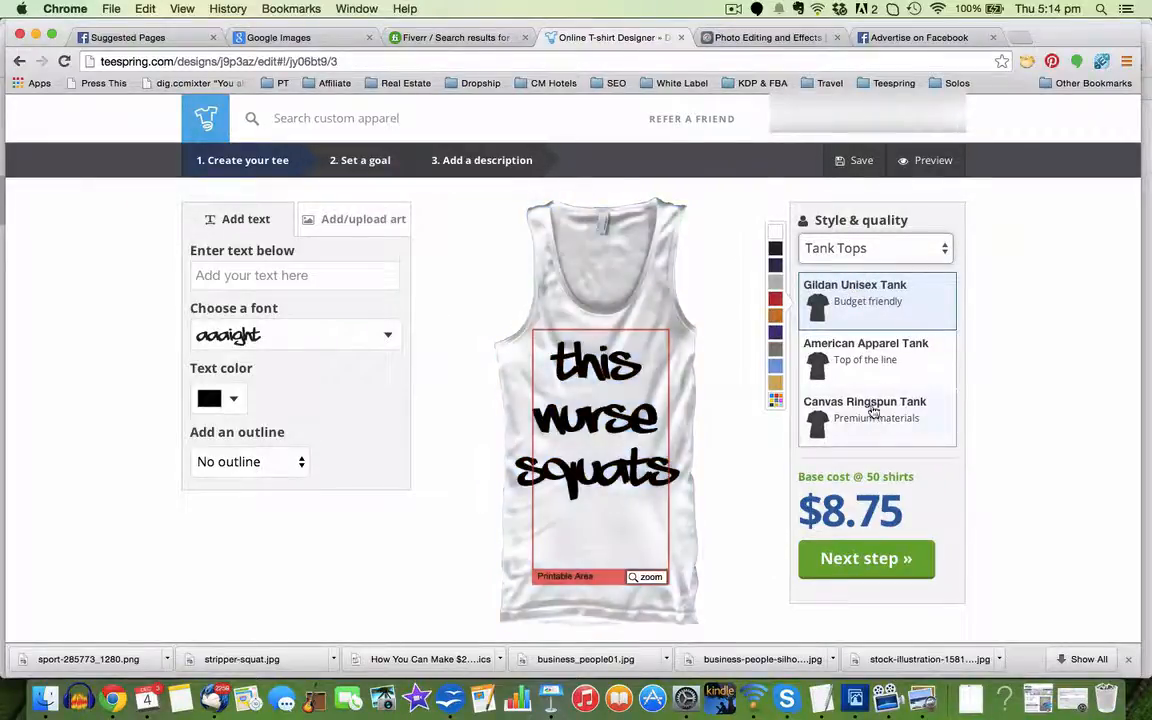
left_click(868, 352)
left_click(880, 406)
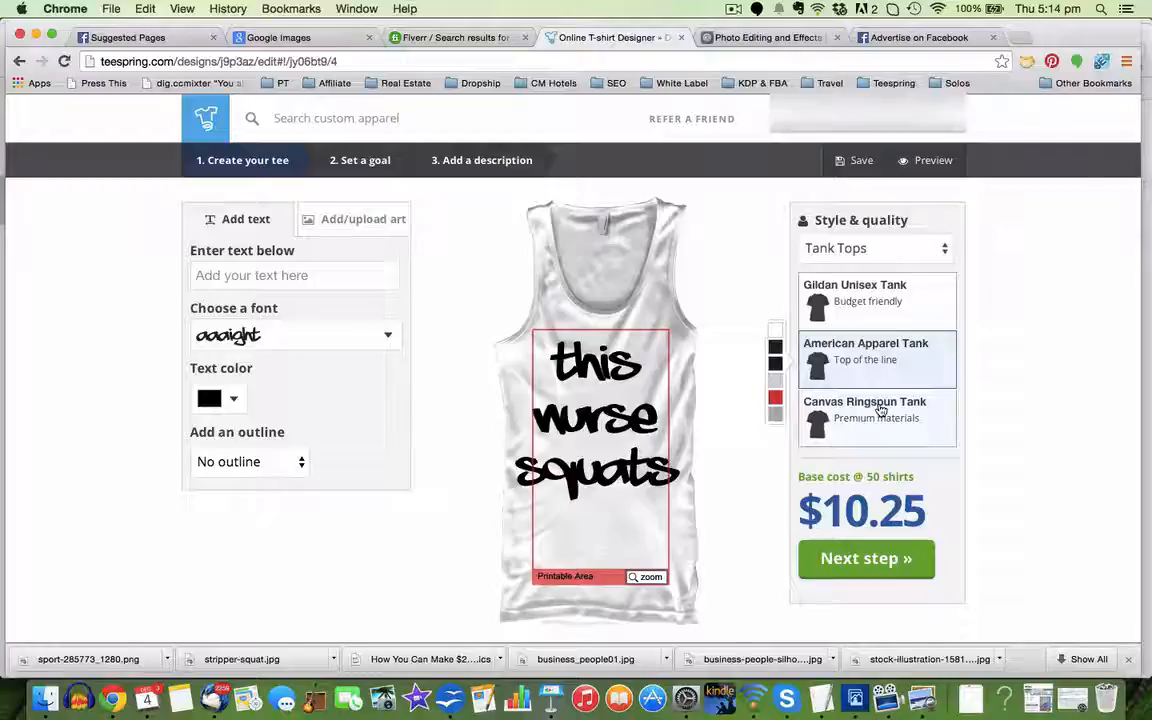
left_click(890, 287)
Change the garment to the Hanes Women's Fitted Tee from Women's Tees and make the shirt dark pink
left_click(872, 248)
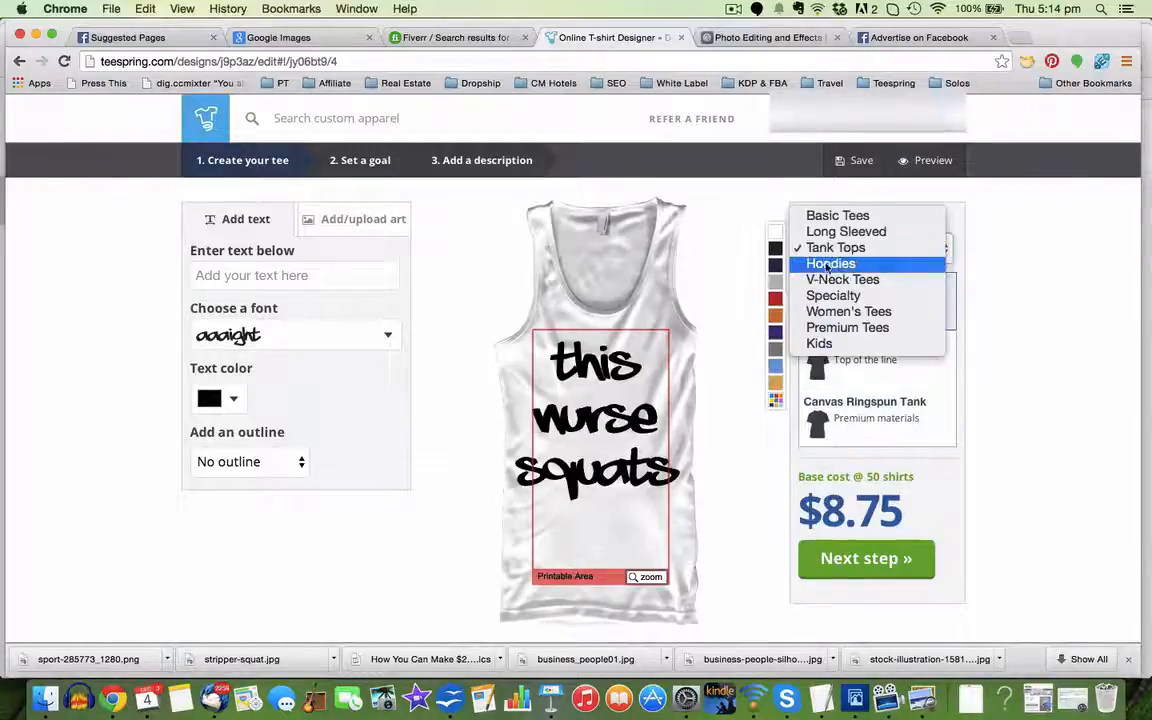
left_click(875, 313)
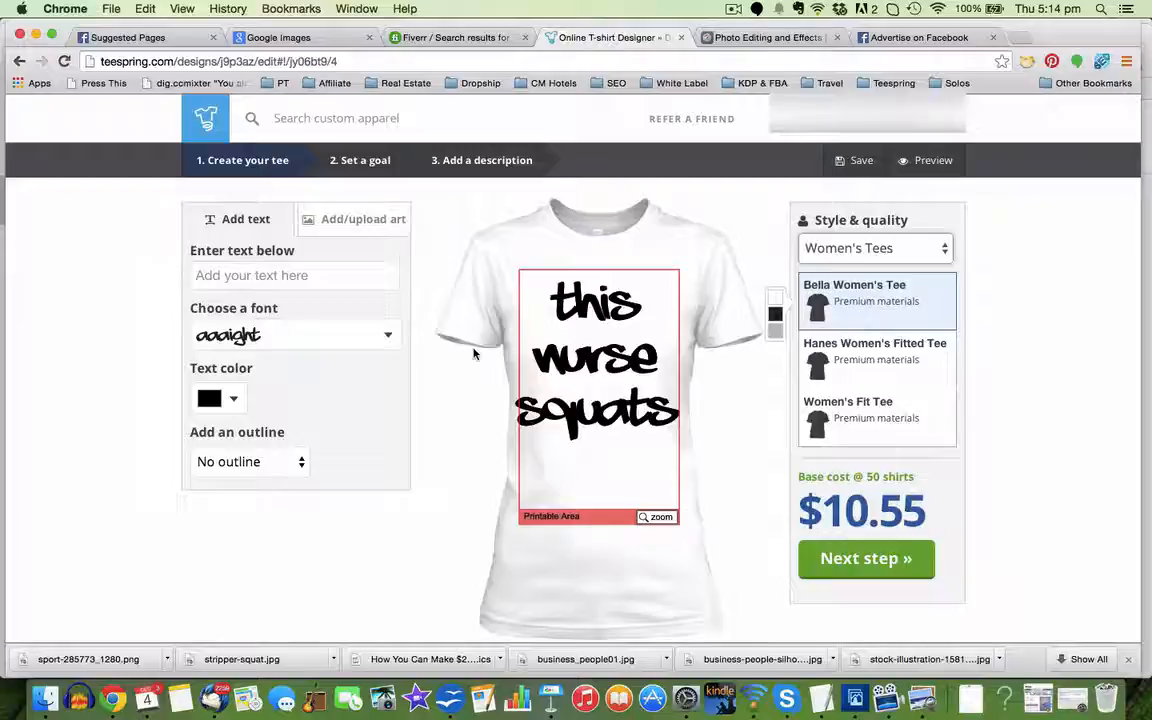
left_click(871, 371)
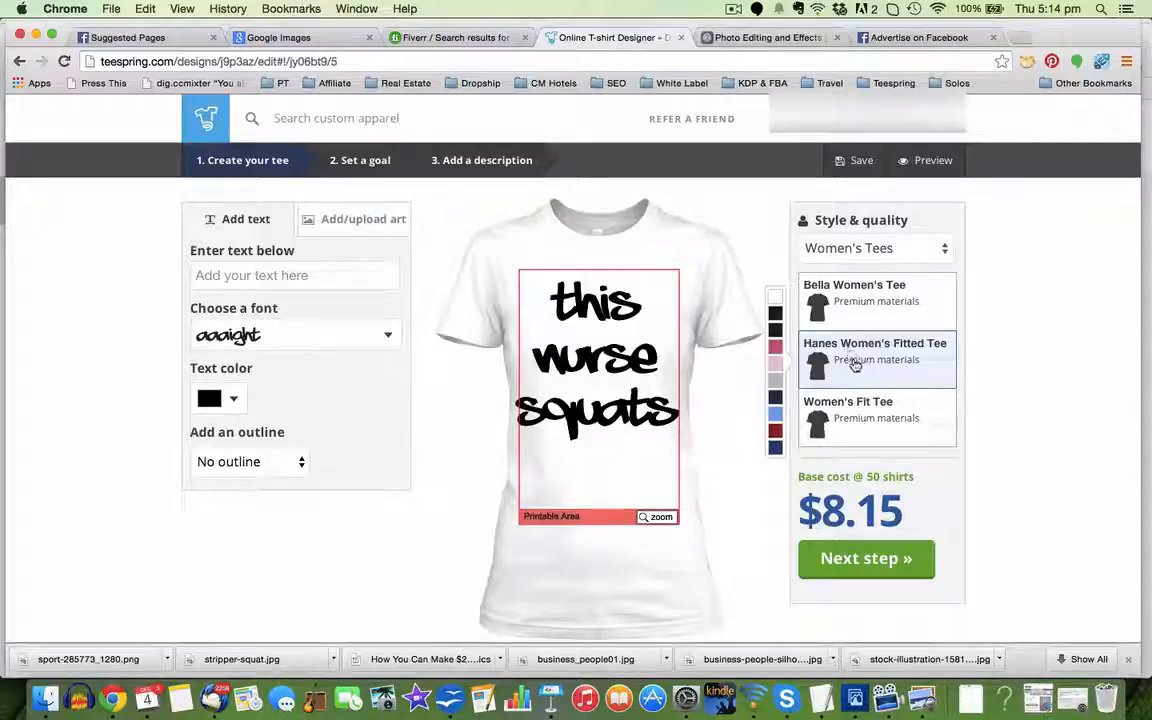
left_click(851, 301)
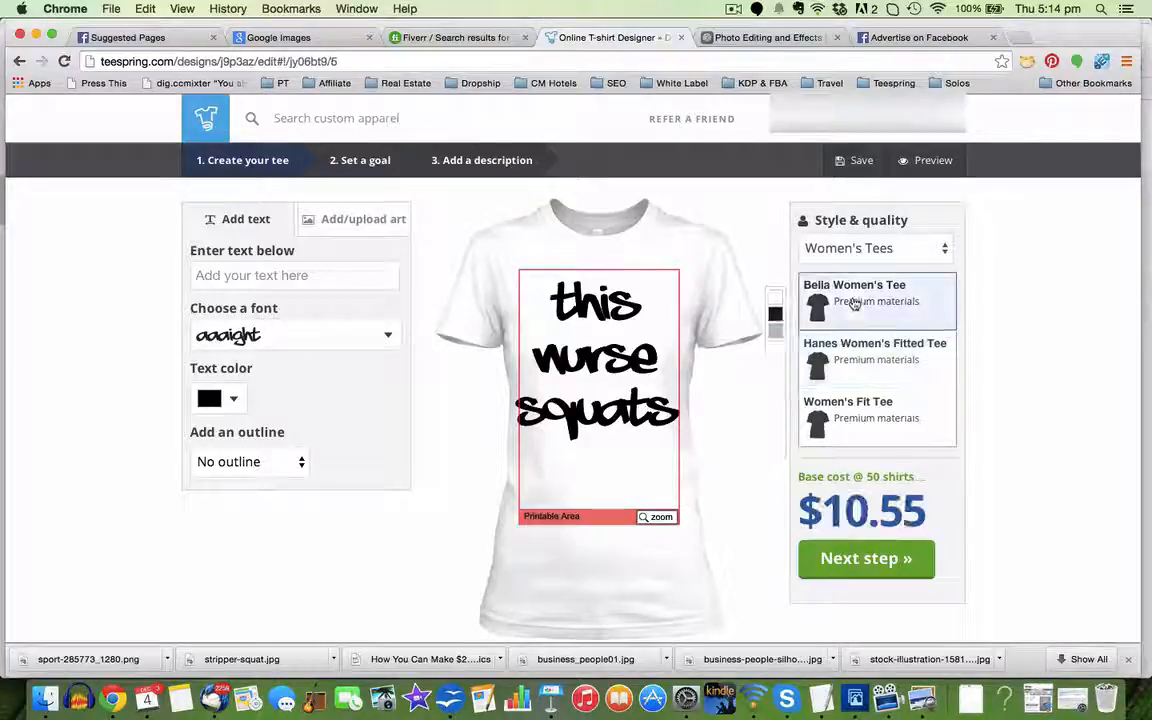
left_click(871, 372)
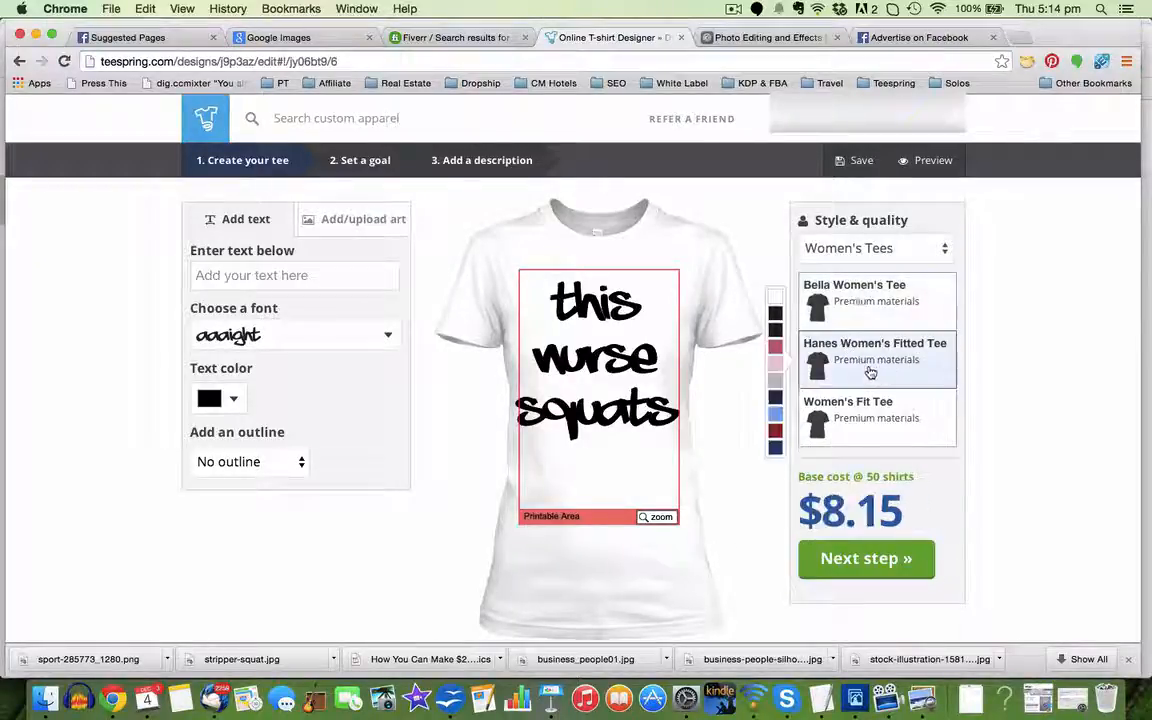
left_click(777, 348)
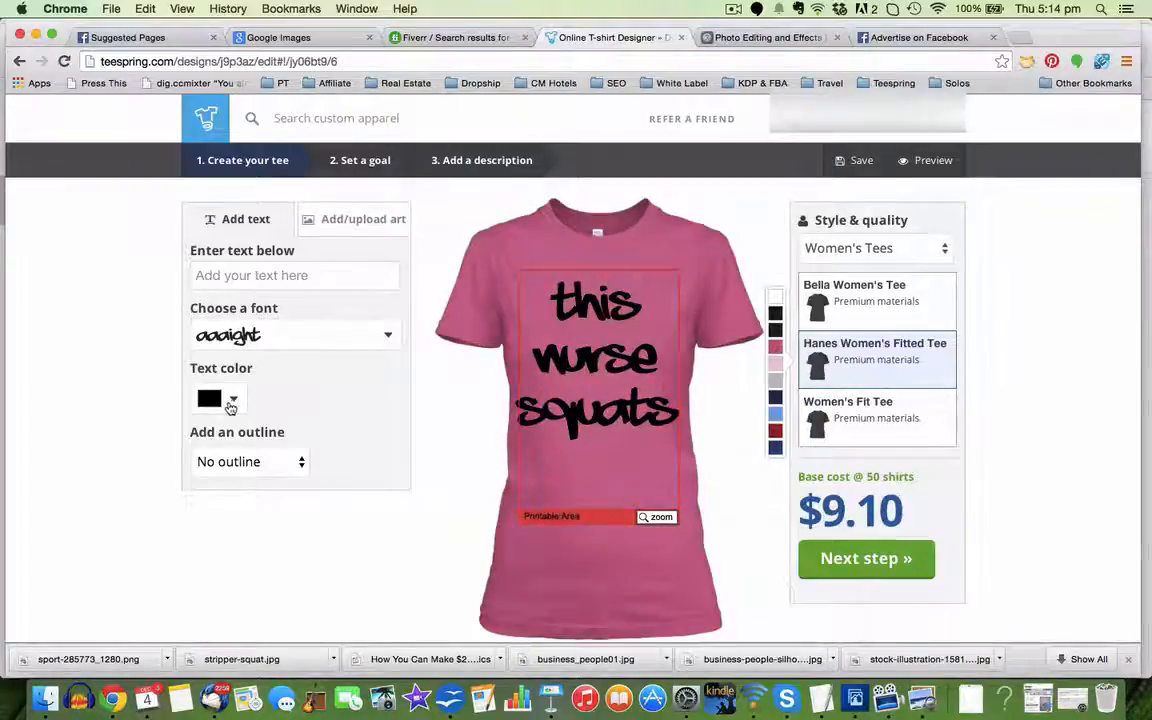
Change the "This Nurse Squats" text color to white and shrink the text to about 10.6 by 11.3 inches
left_click(232, 400)
left_click(330, 308)
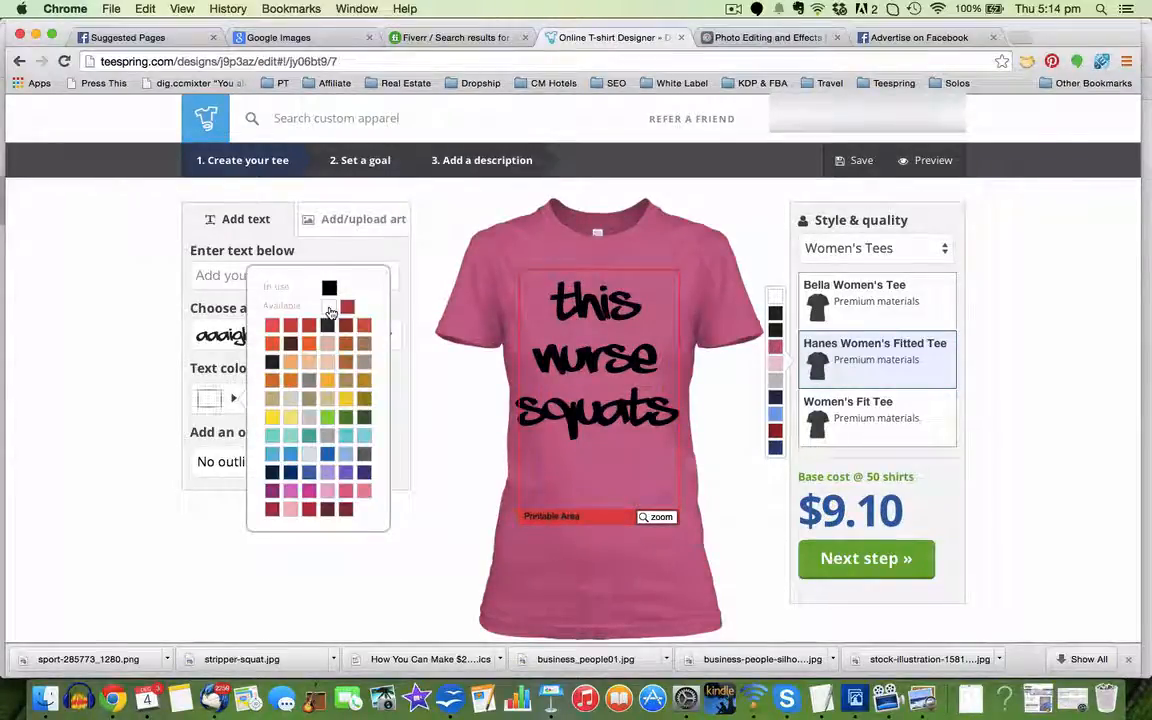
left_click(208, 399)
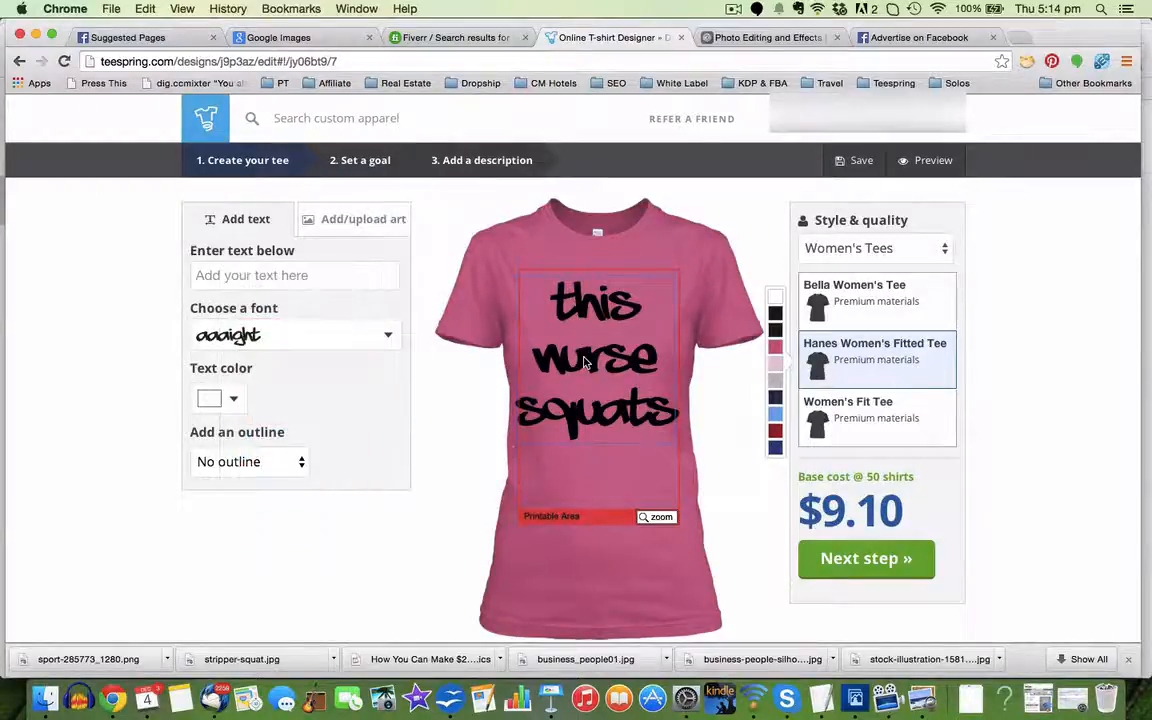
left_click(583, 360)
left_click(231, 402)
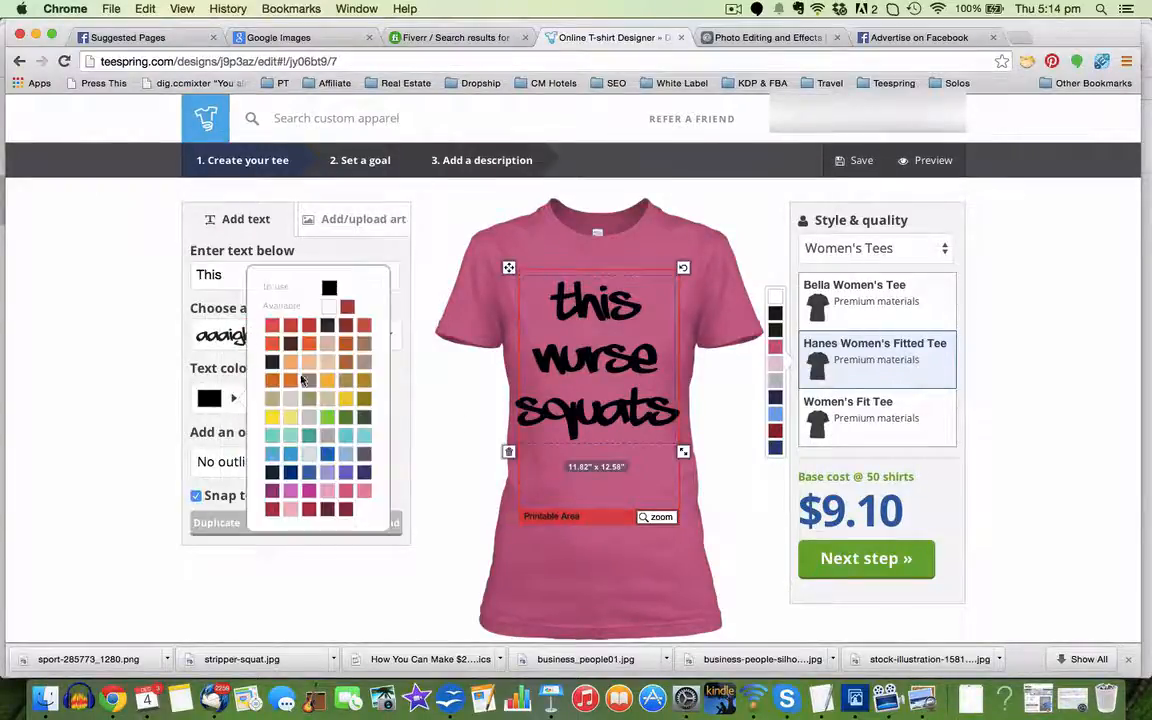
left_click(331, 311)
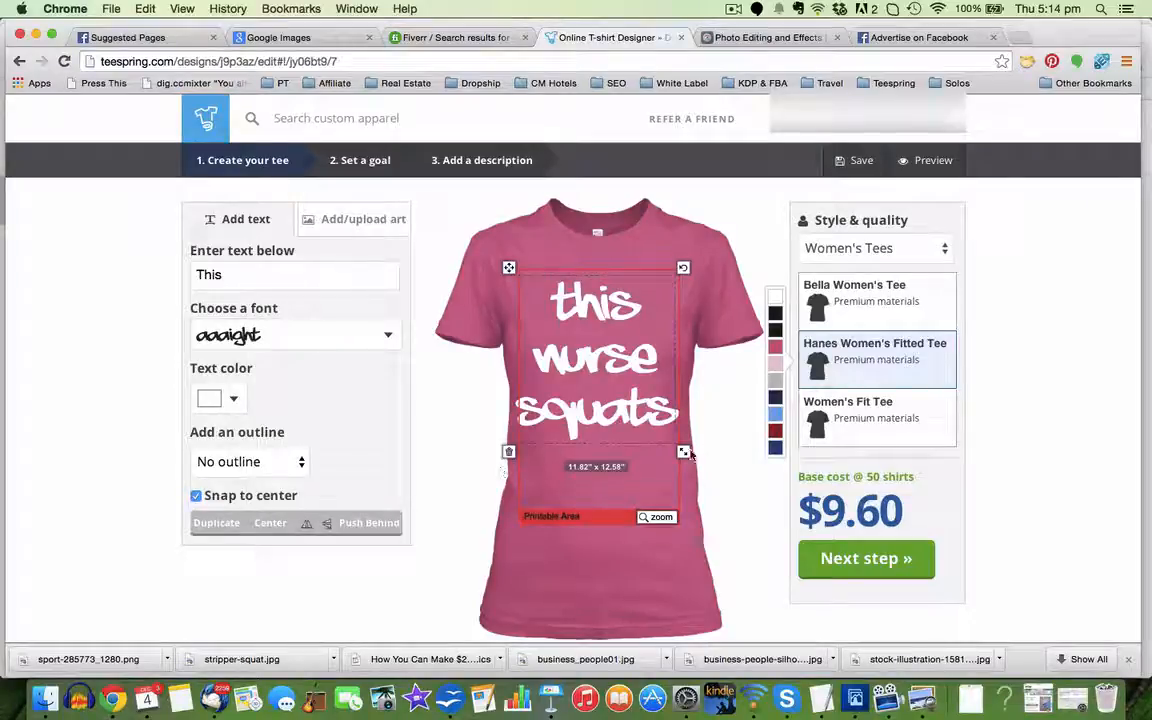
left_click_drag(686, 455, 674, 440)
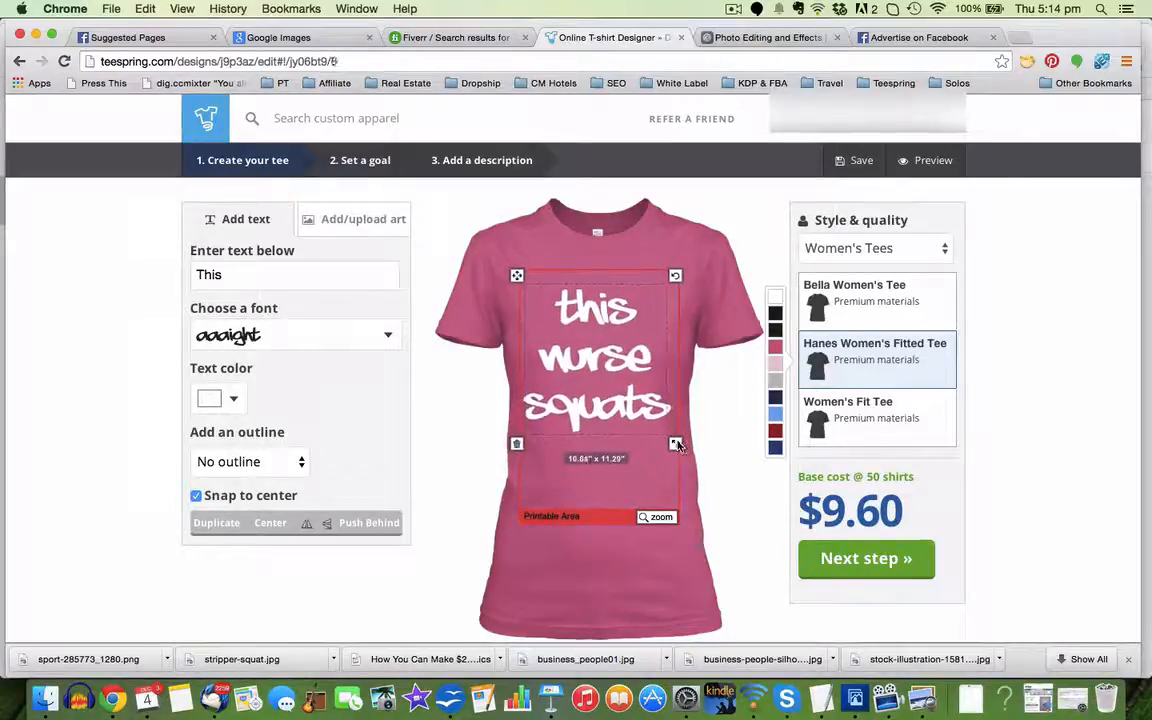
Center the "This Nurse Squats" text near the top of the printable area at about 10.45 by 11.12 inches and deselect it
left_click_drag(603, 363, 604, 353)
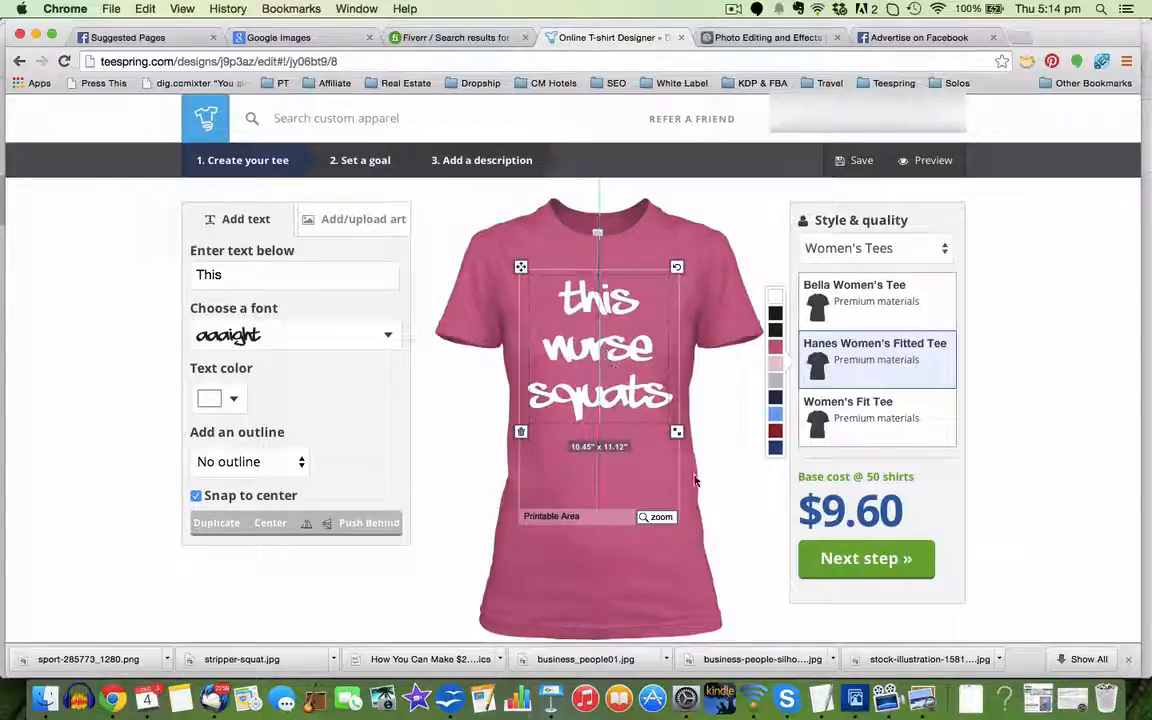
left_click(695, 481)
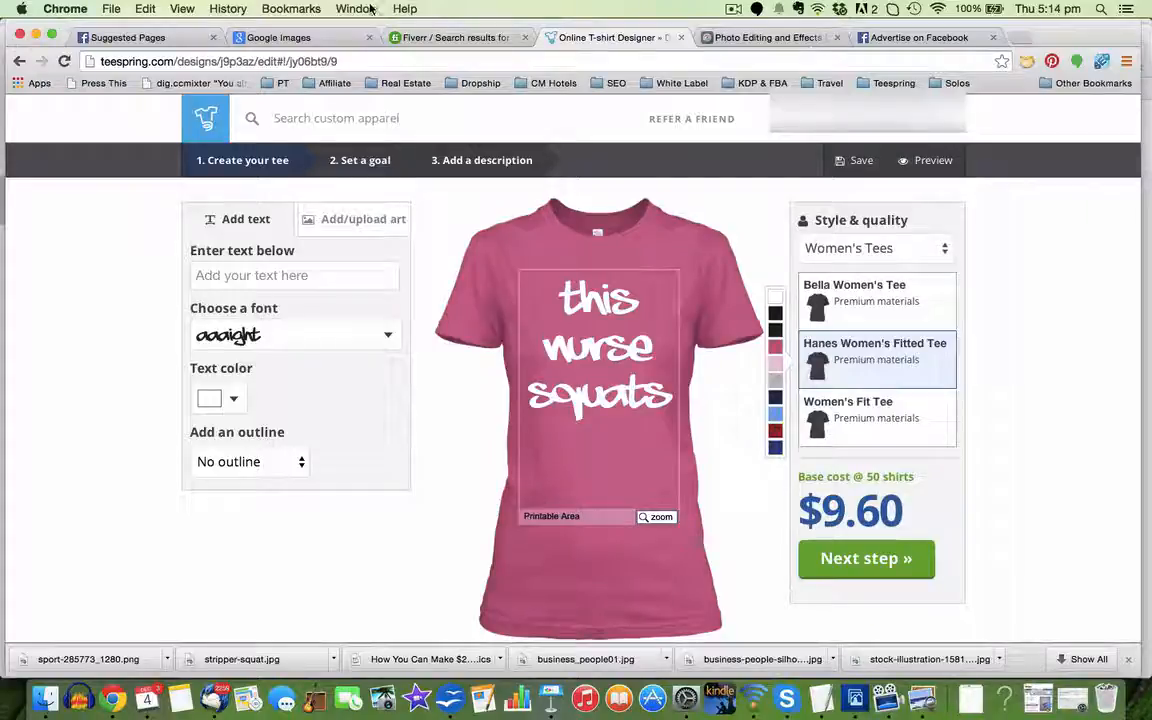
Switch to Google Images and search for "squat silhouette"
left_click(294, 40)
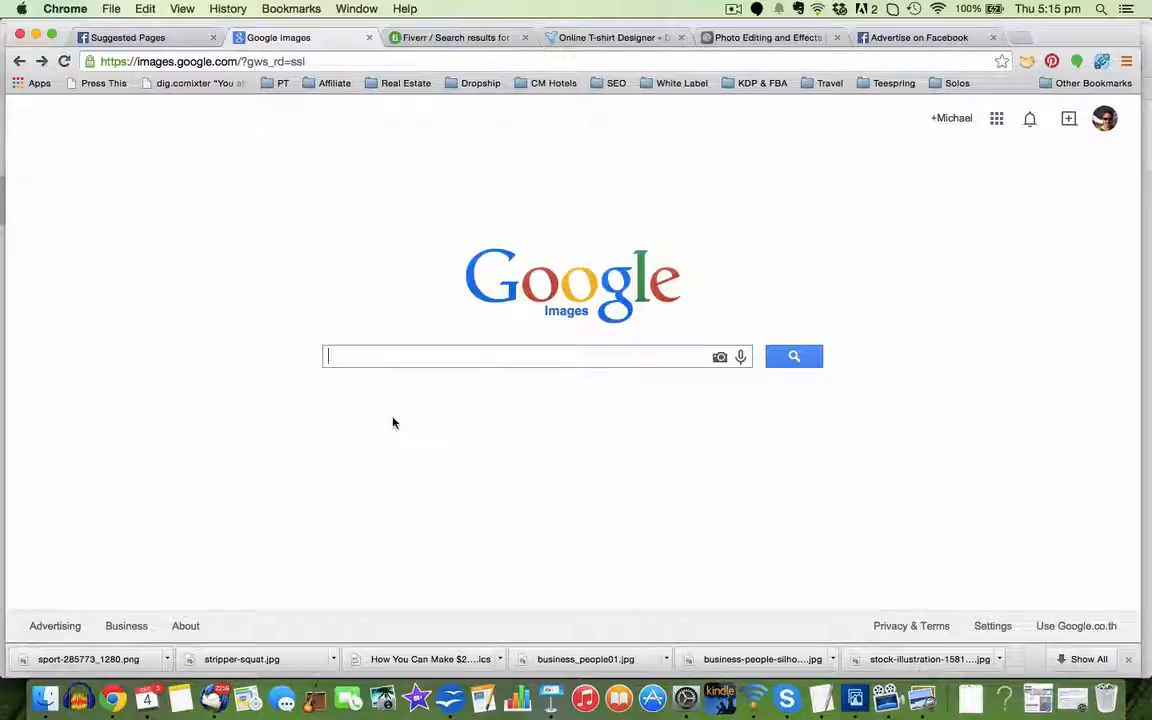
type("sq")
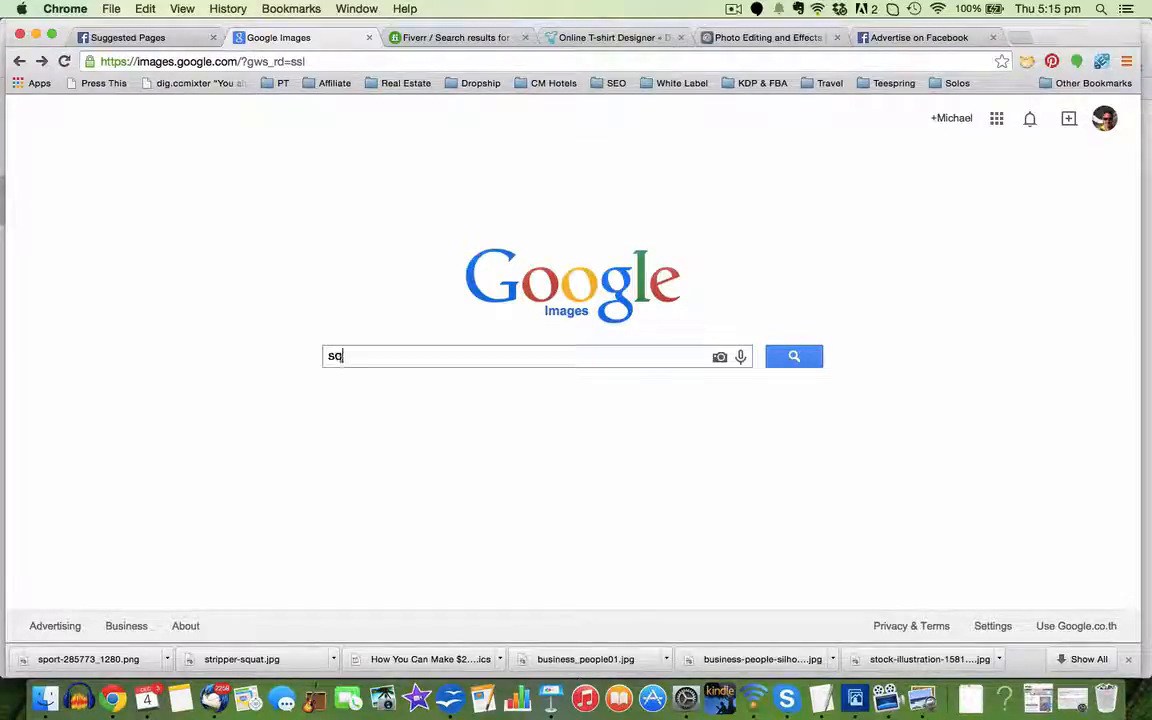
type("uat ")
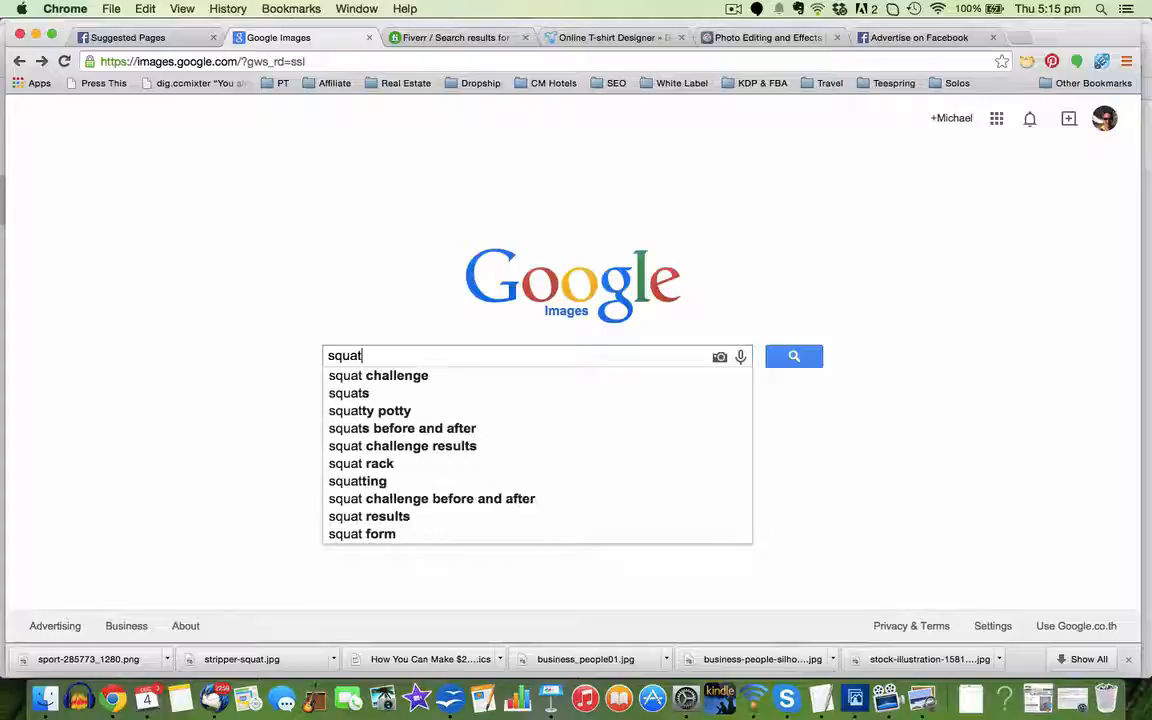
type("si")
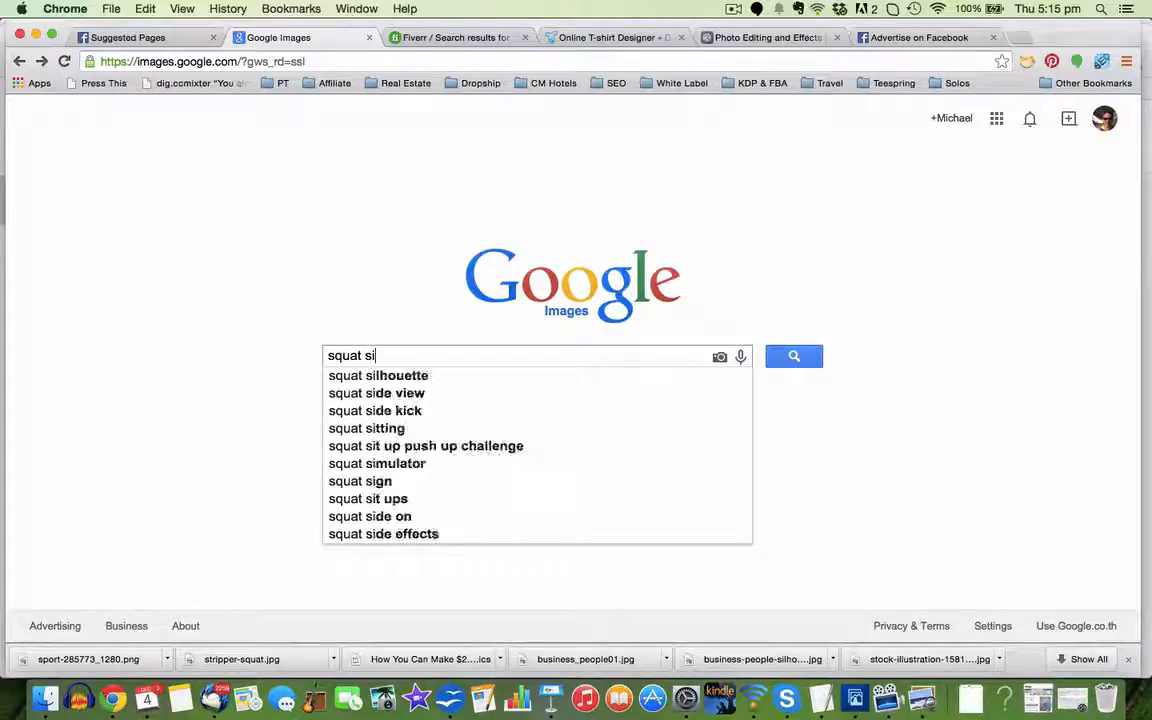
key("Down")
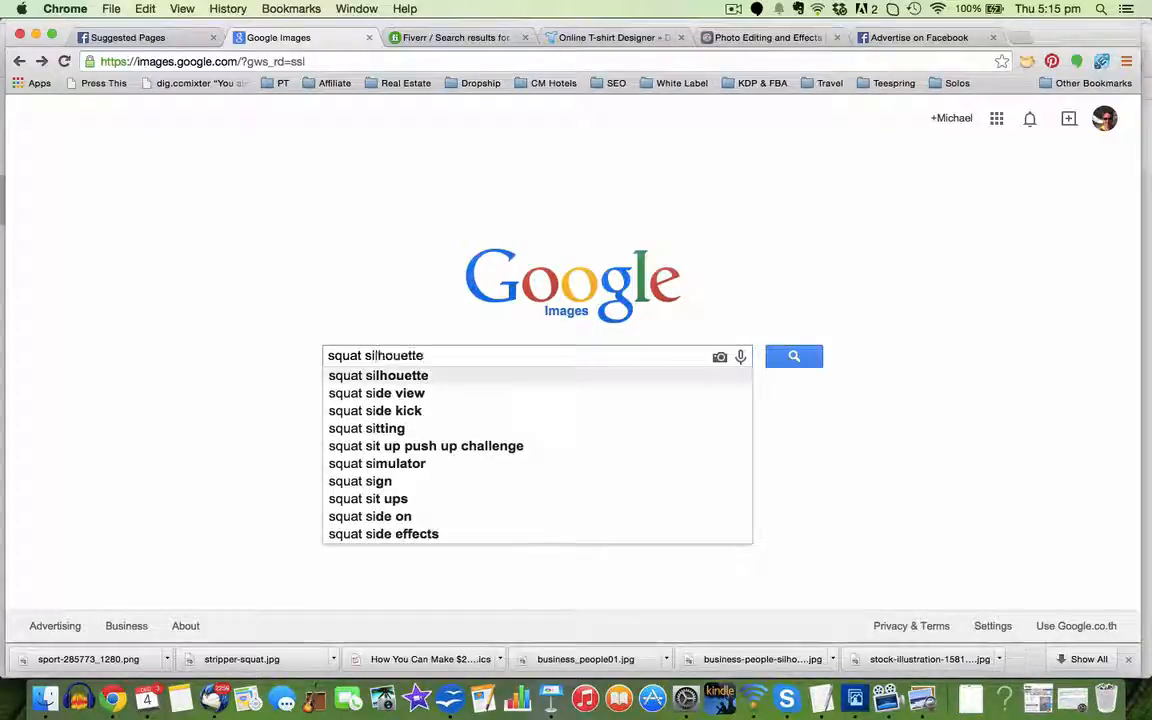
key("Return")
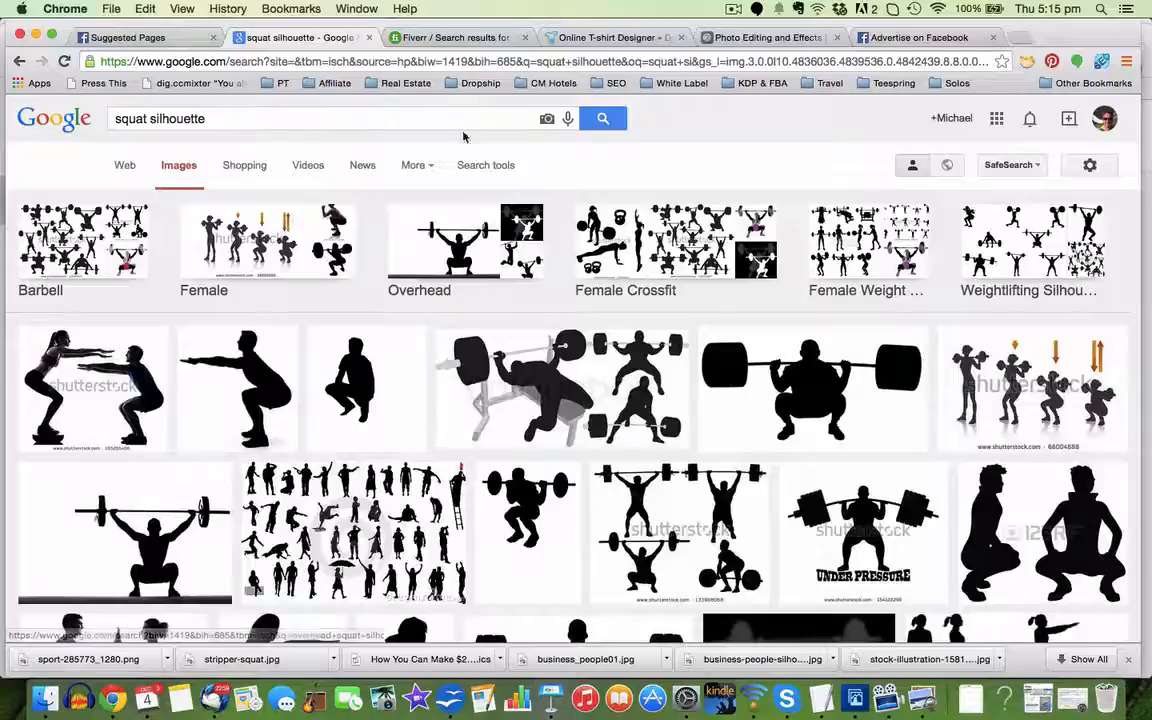
Filter the squat silhouette results by usage rights to images labeled for reuse
left_click(433, 167)
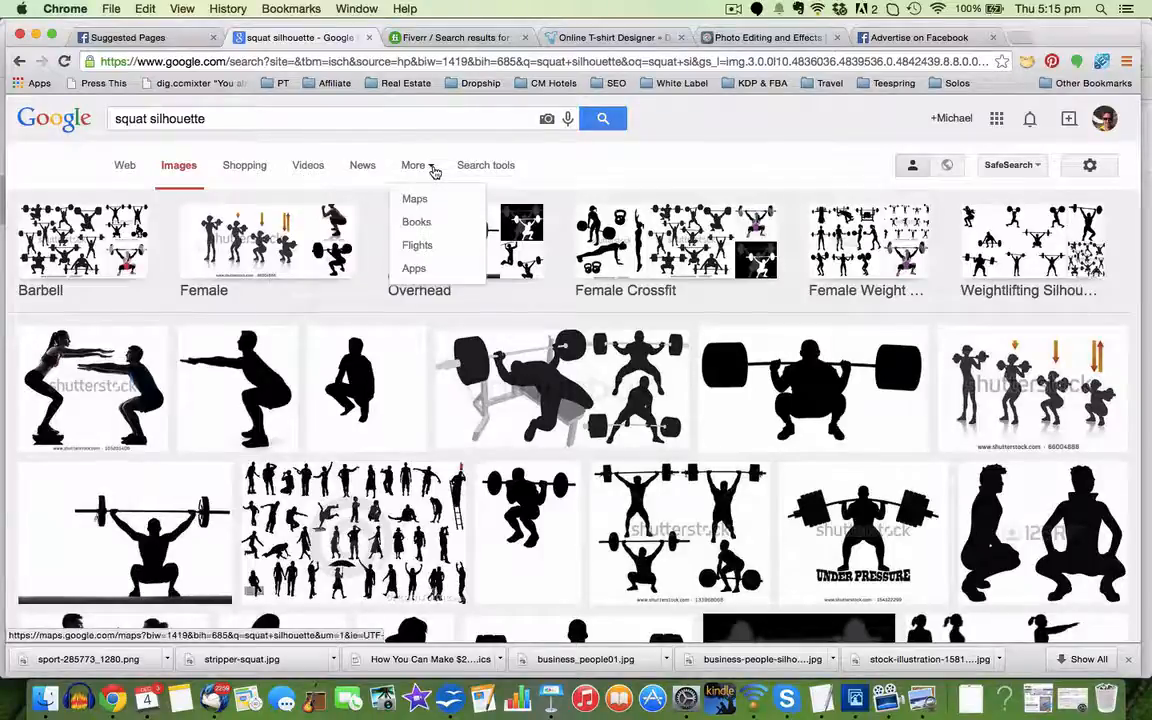
left_click(485, 166)
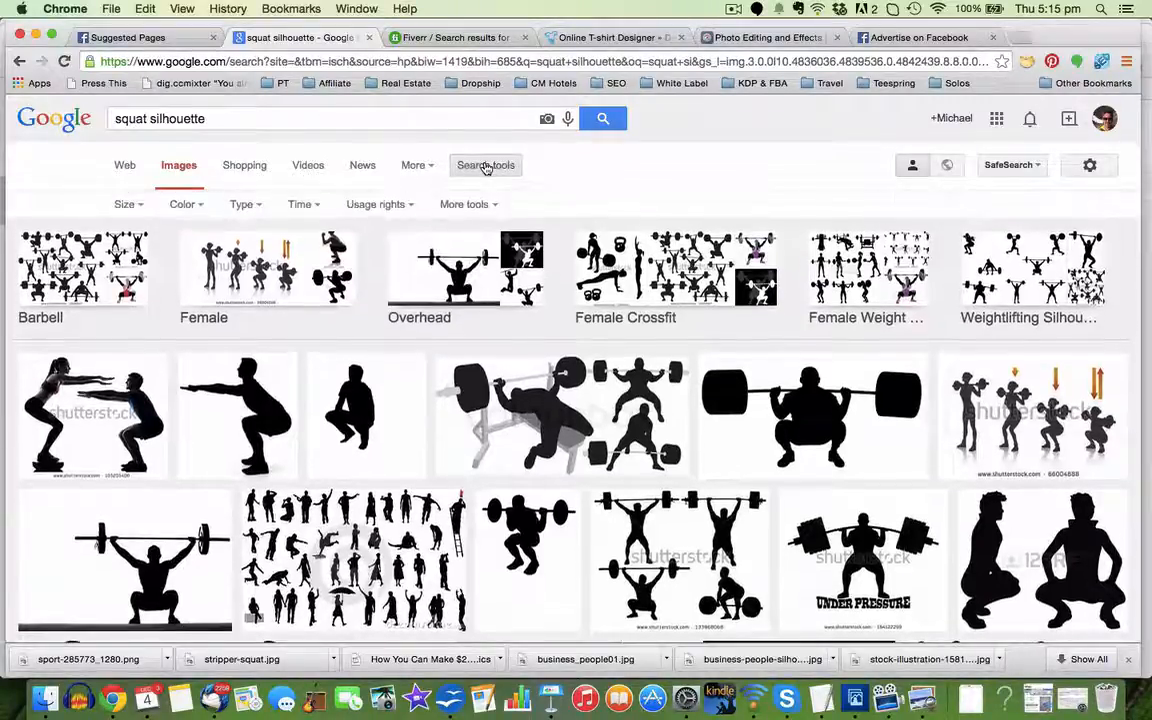
left_click(409, 207)
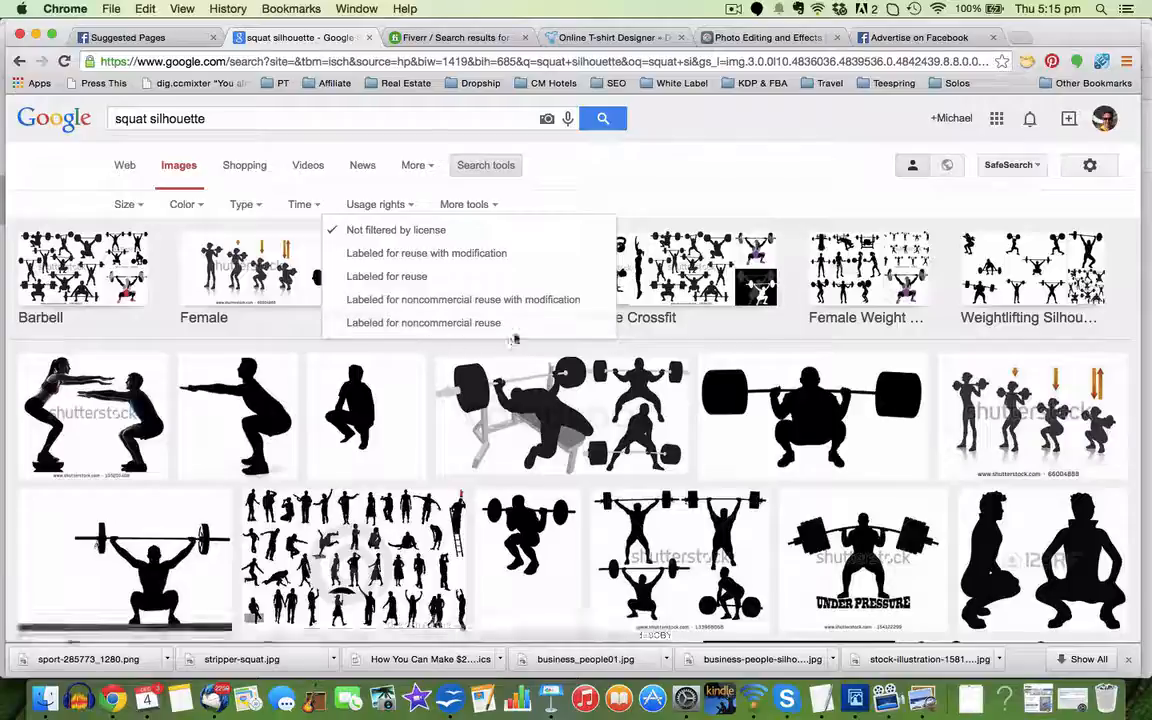
left_click(379, 277)
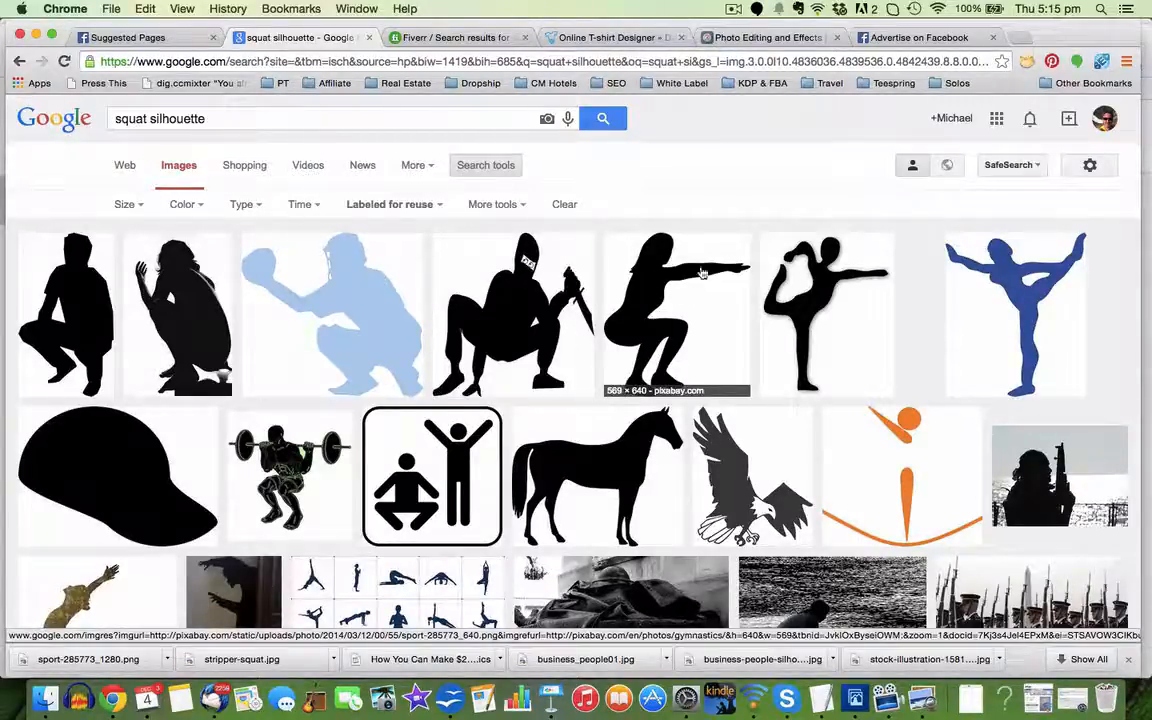
Browse the reusable silhouettes and open the Pixabay squatting woman with outstretched arms as a full-size image
scroll(666, 357, "down", 5)
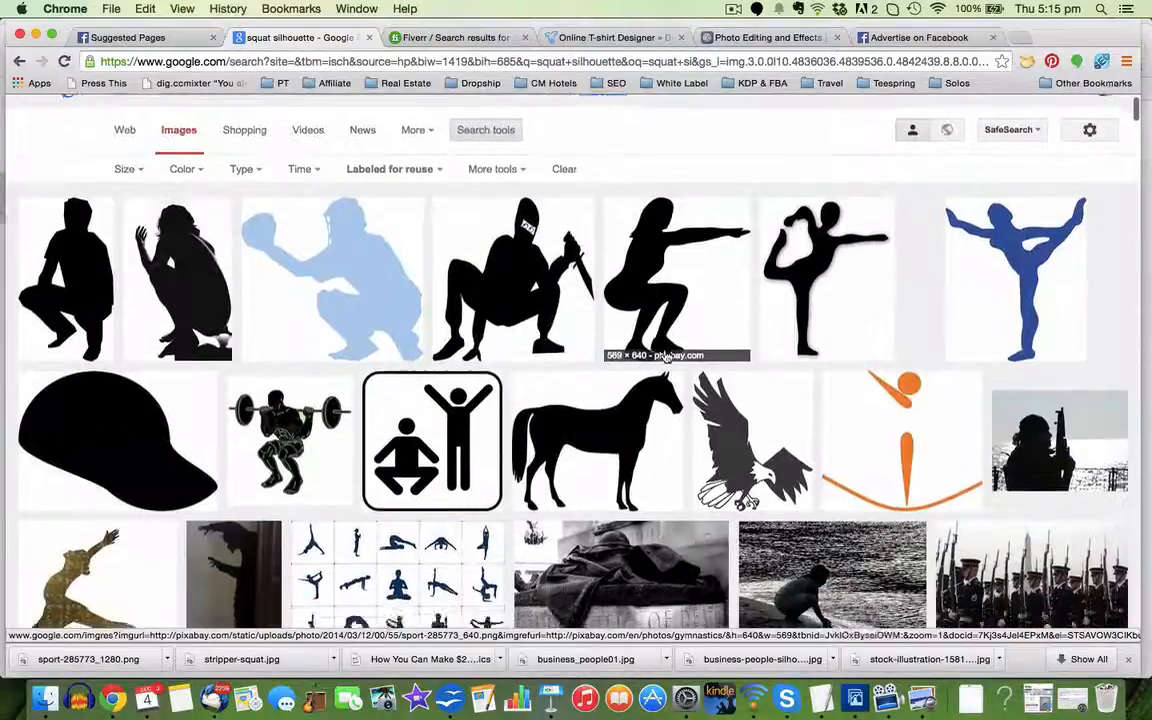
scroll(666, 357, "down", 5)
scroll(666, 357, "down", 15)
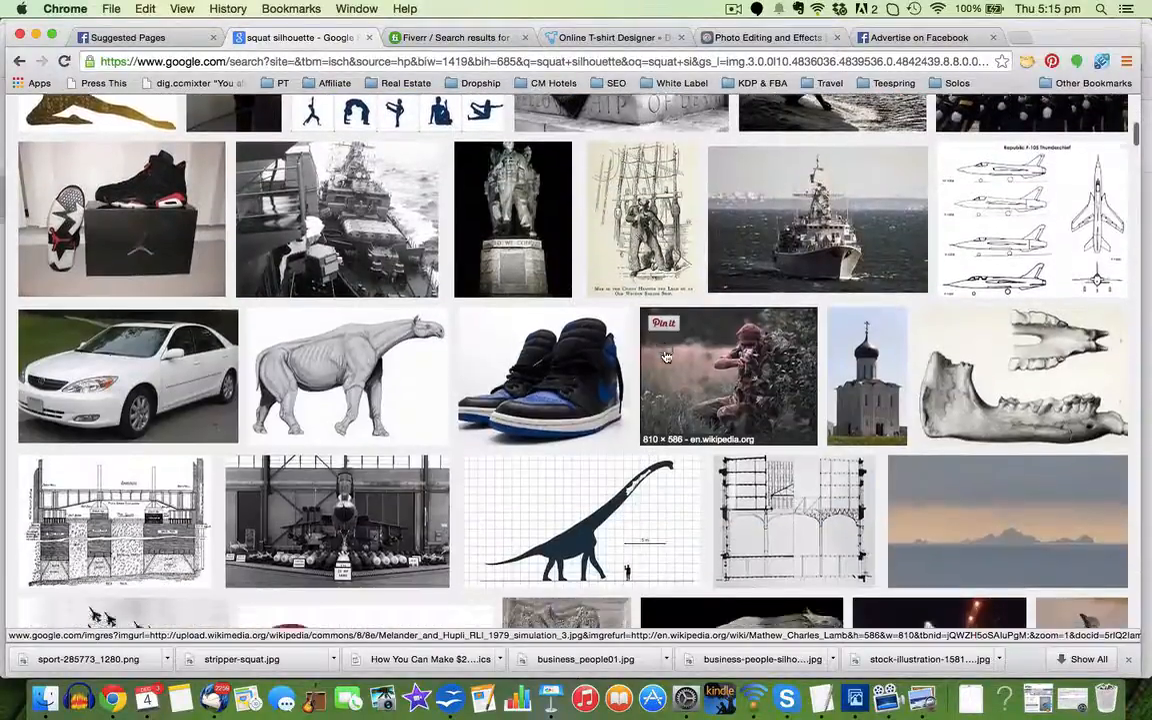
scroll(666, 357, "down", 5)
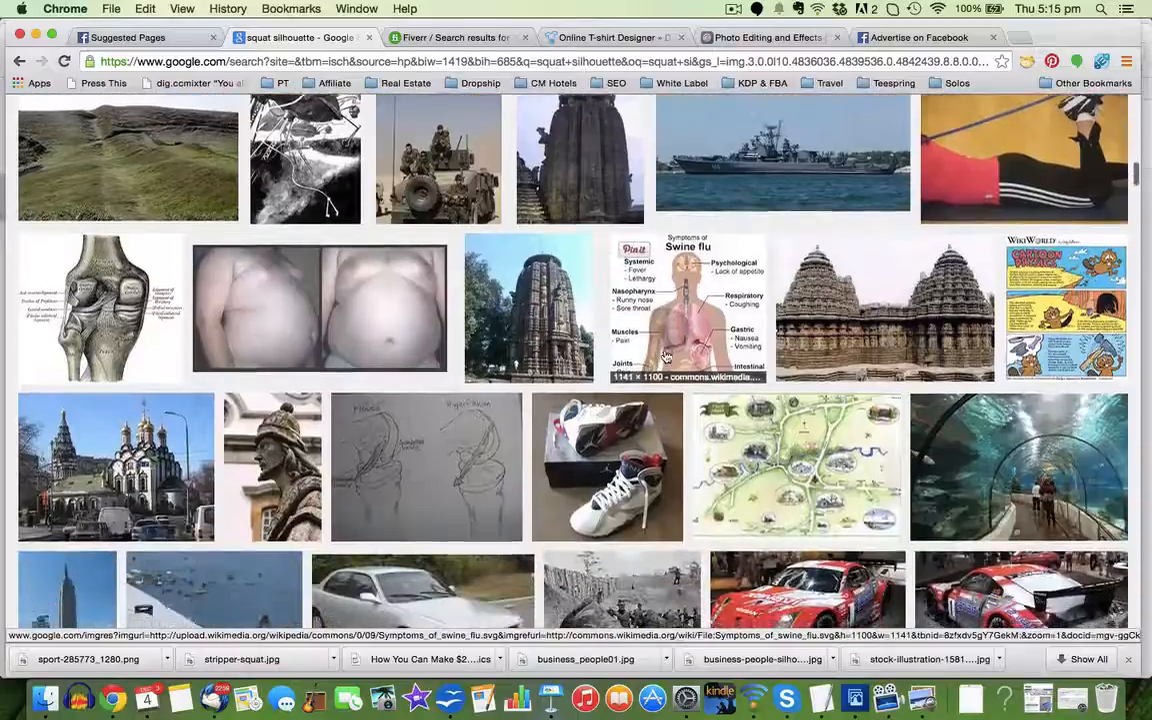
scroll(666, 357, "up", 20)
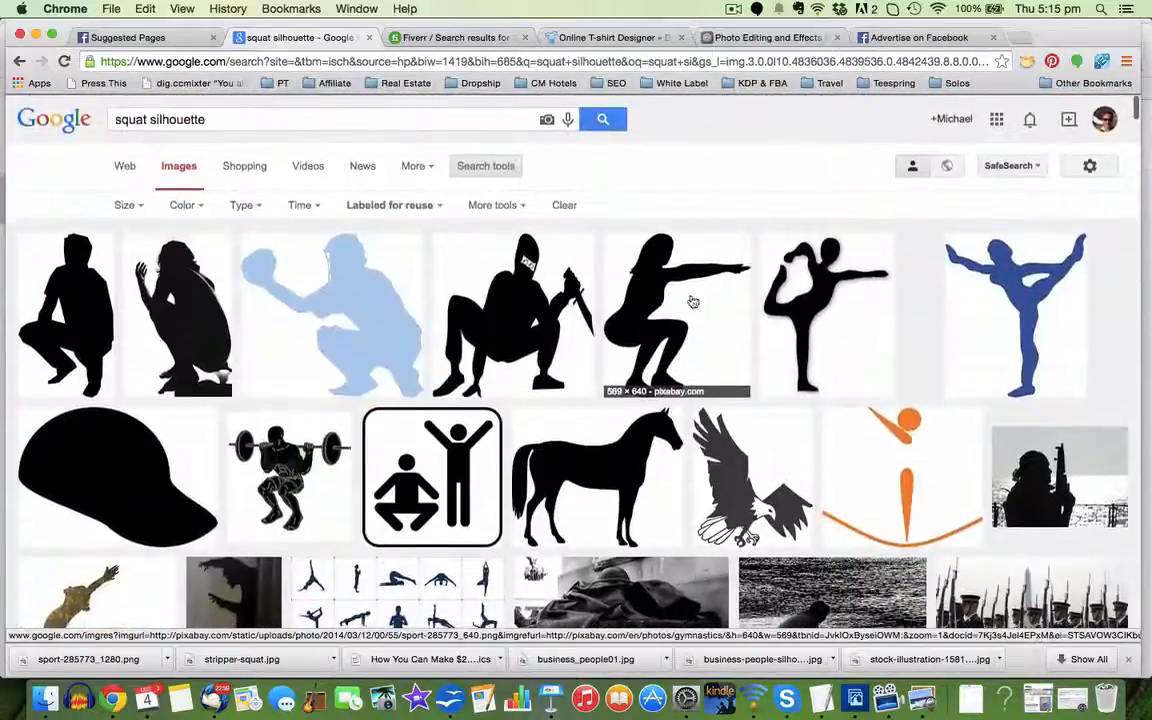
left_click(677, 322)
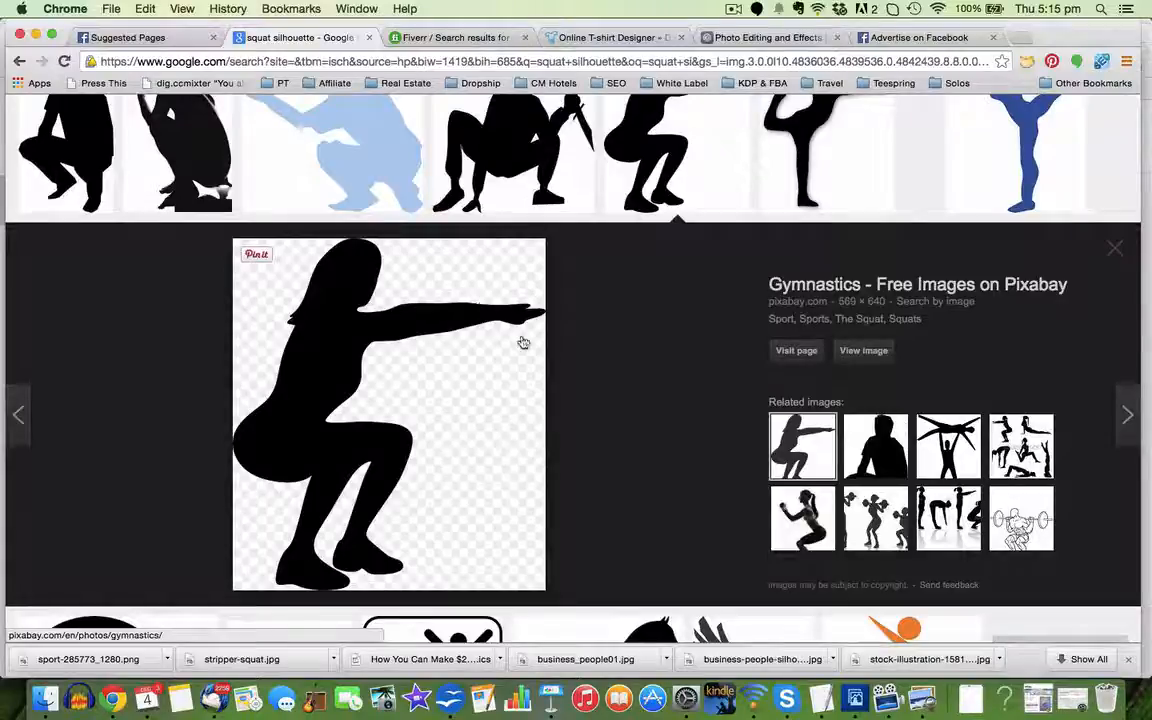
left_click(863, 351)
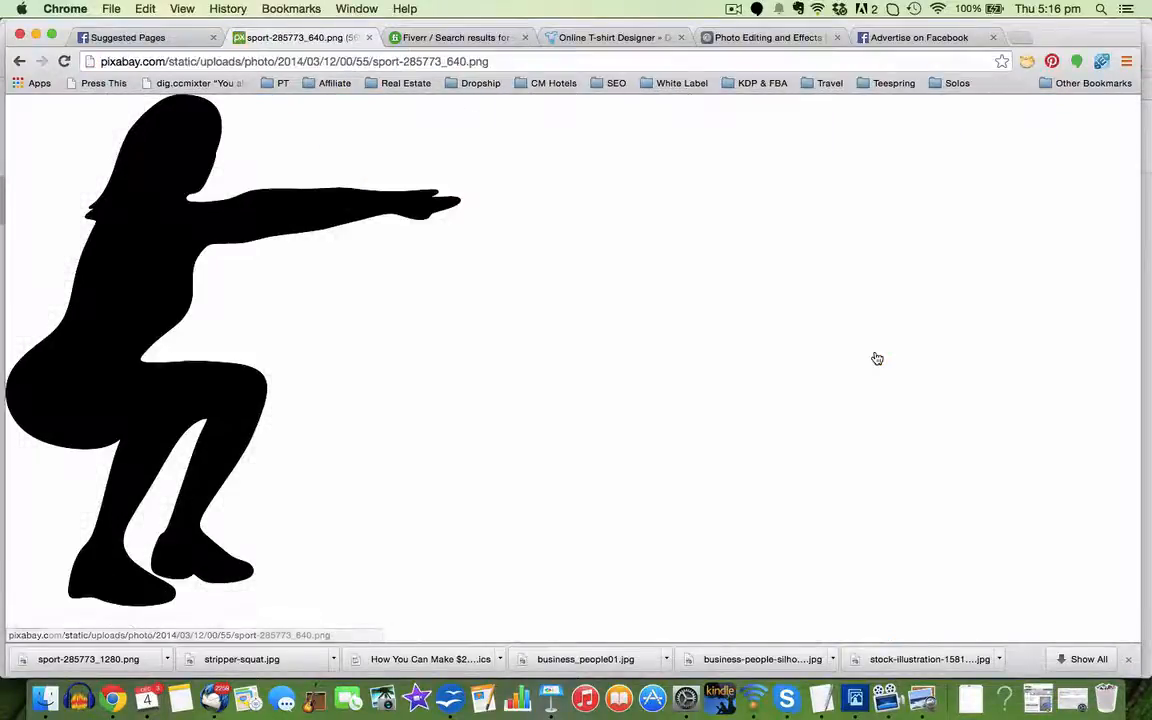
Save the squatting woman silhouette as sport-285773_640 in the Documents folder
right_click(160, 236)
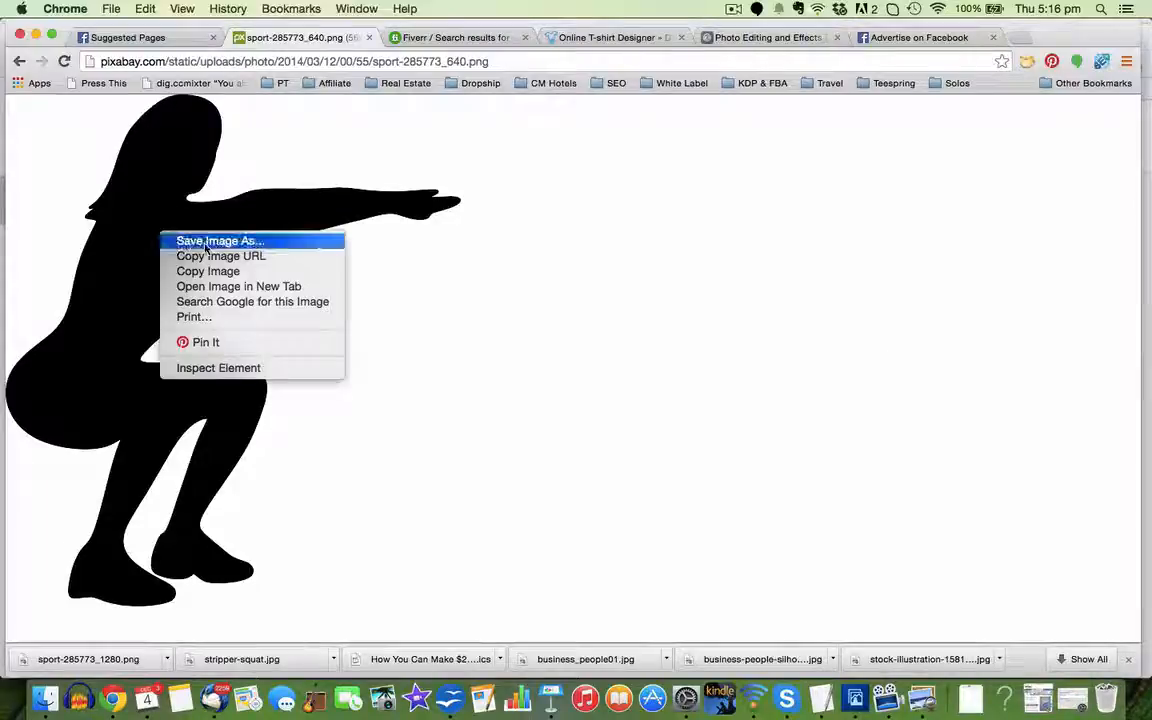
left_click(206, 243)
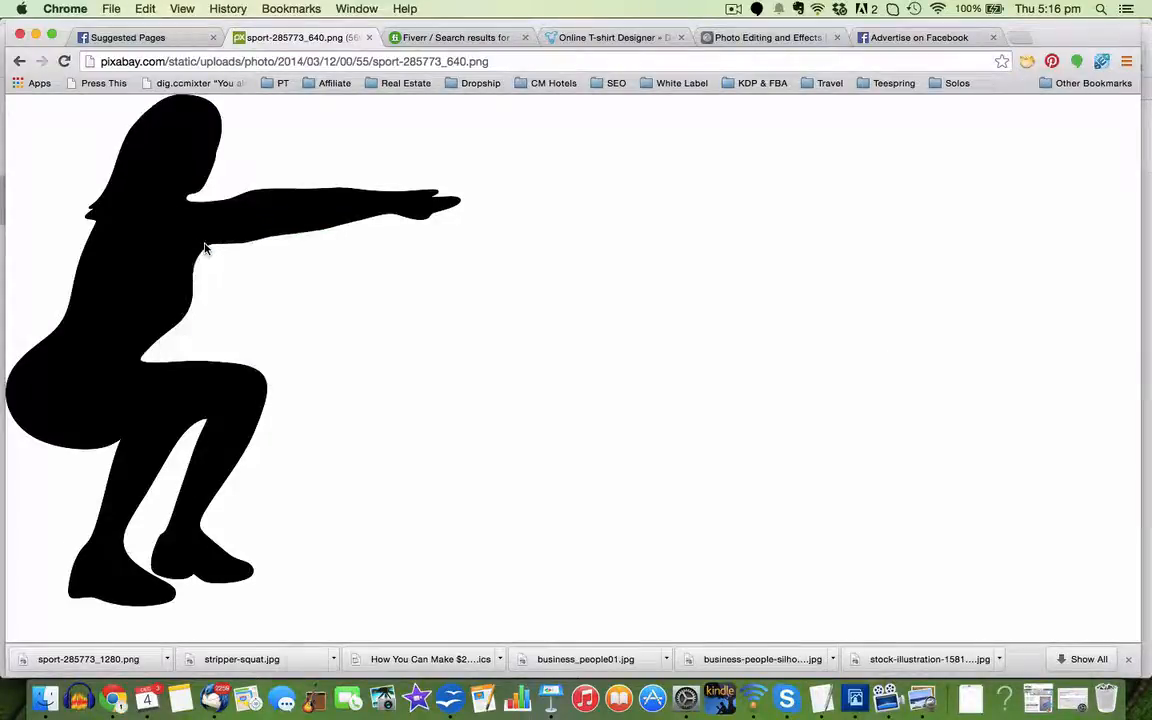
left_click(352, 318)
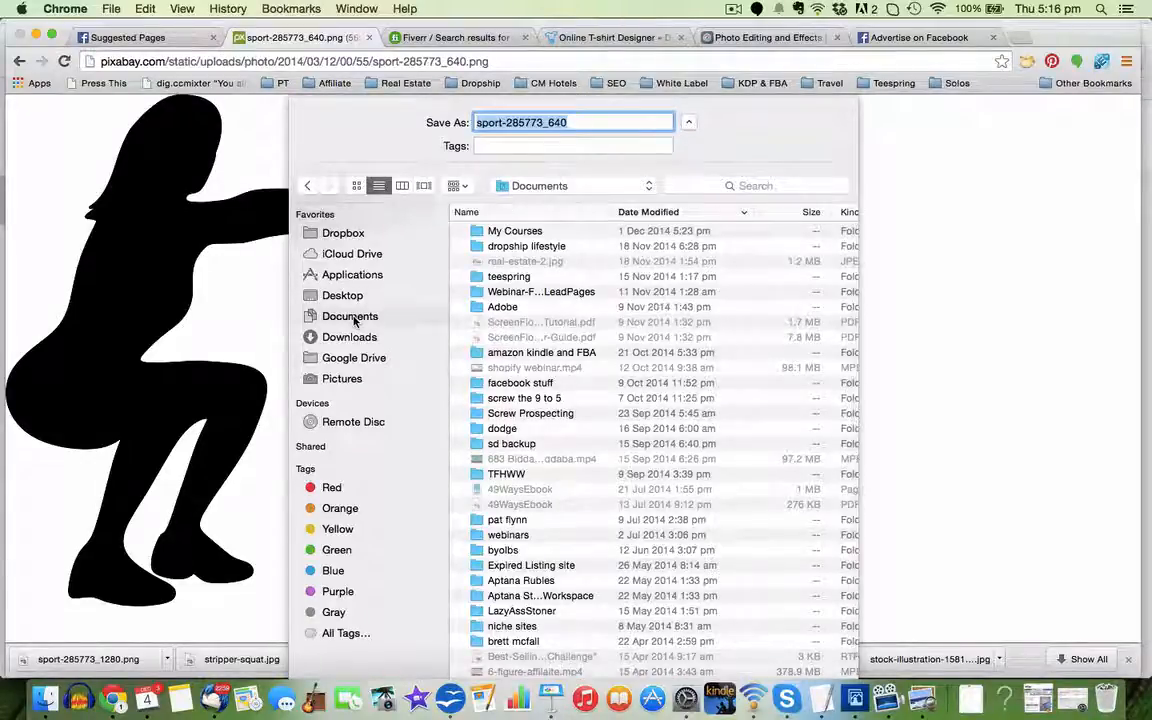
key("Return")
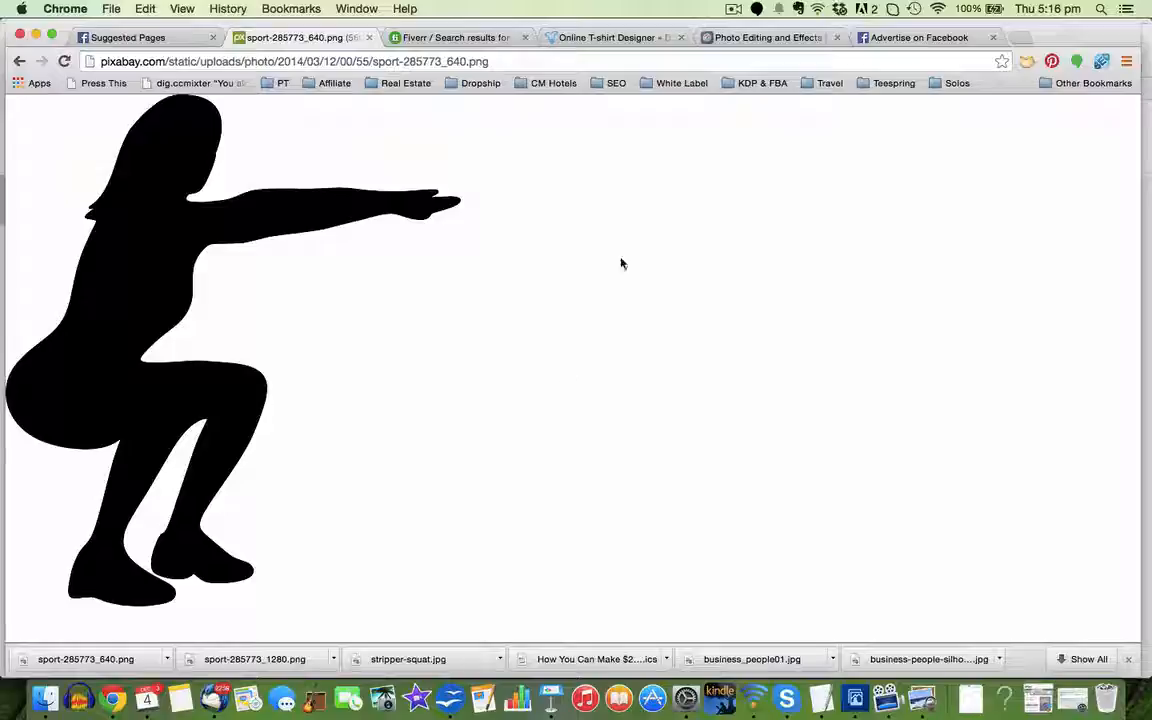
Switch to the Pixlr site and launch the Pixlr Editor web app
left_click(769, 40)
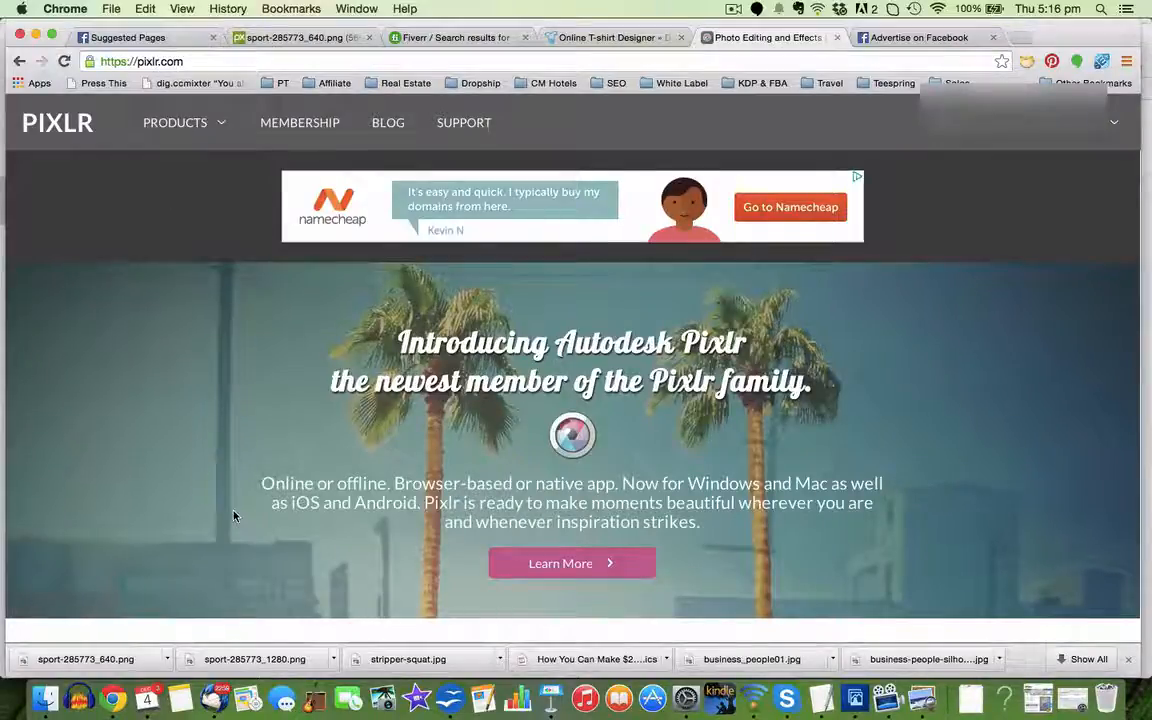
scroll(234, 516, "down", 1)
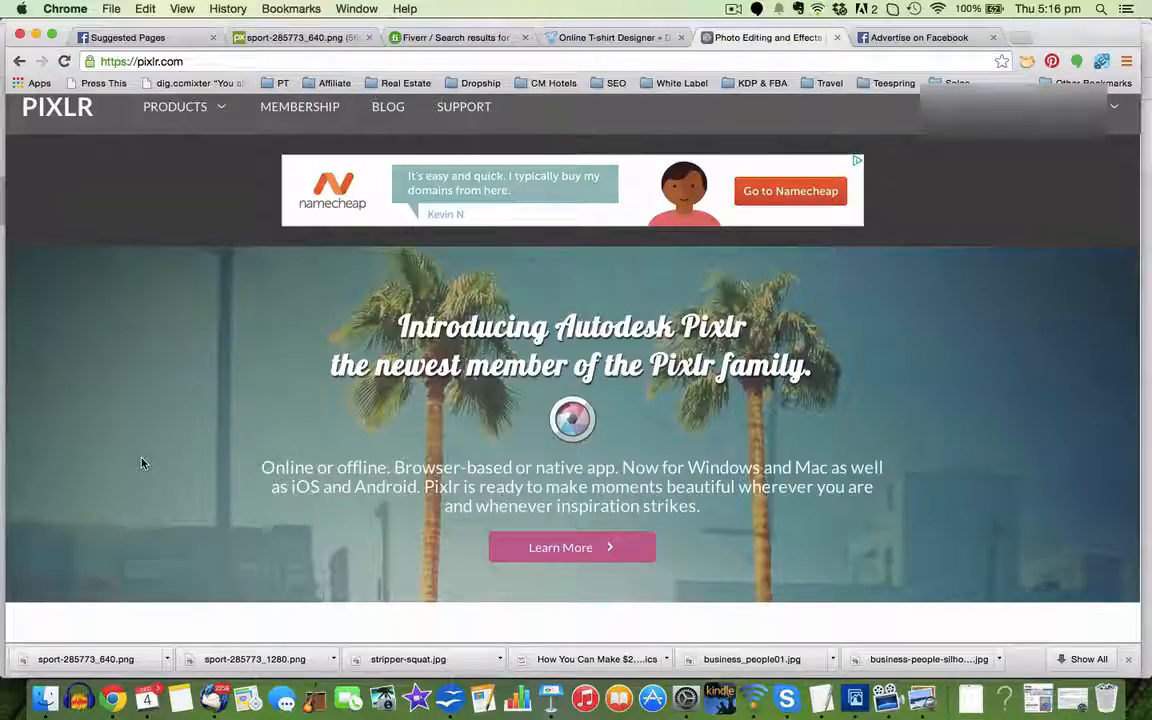
scroll(141, 462, "down", 3)
scroll(141, 462, "down", 2)
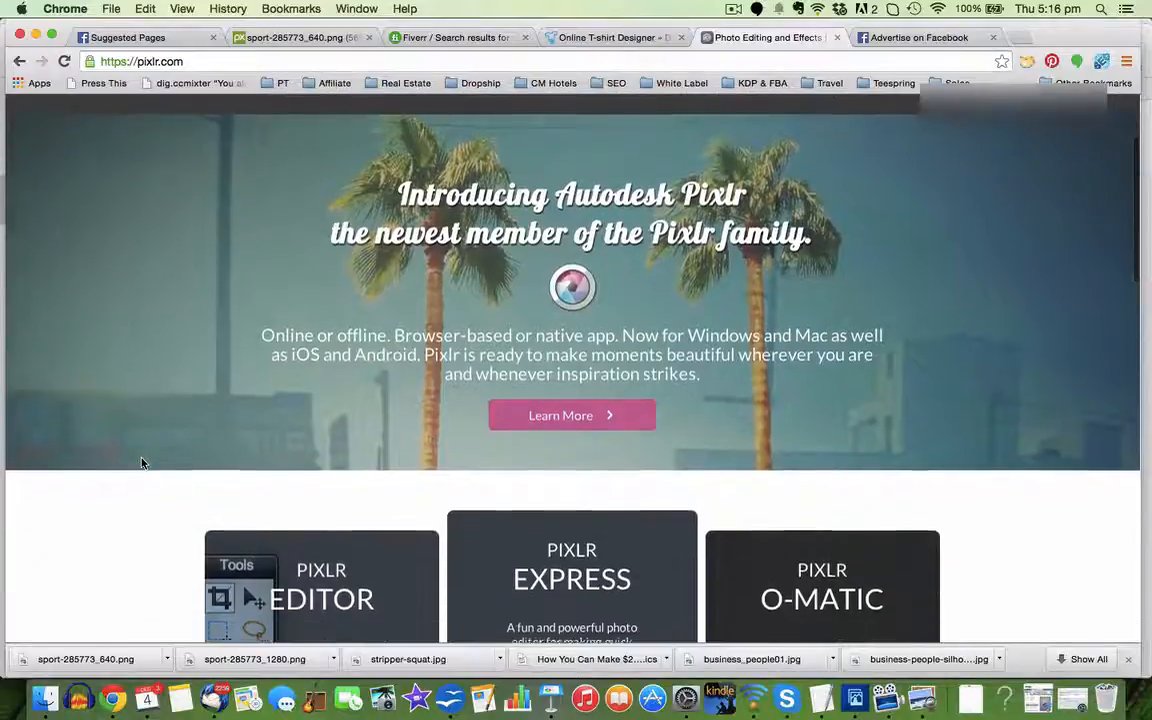
scroll(141, 462, "up", 4)
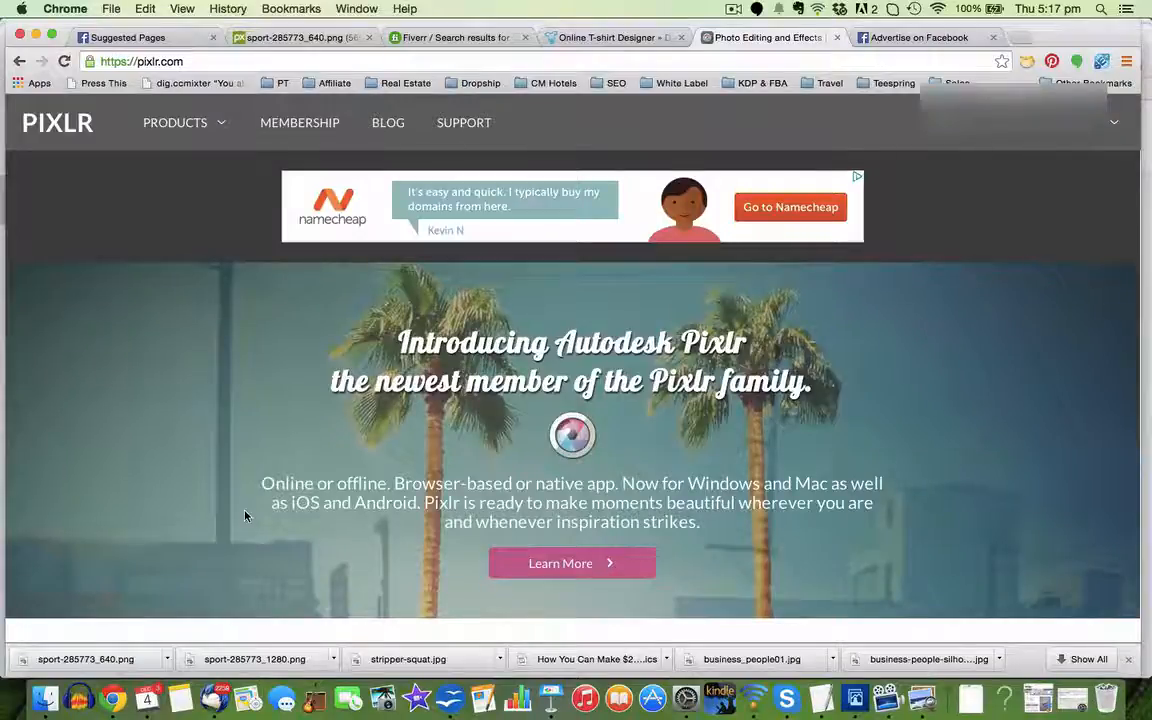
scroll(245, 516, "down", 10)
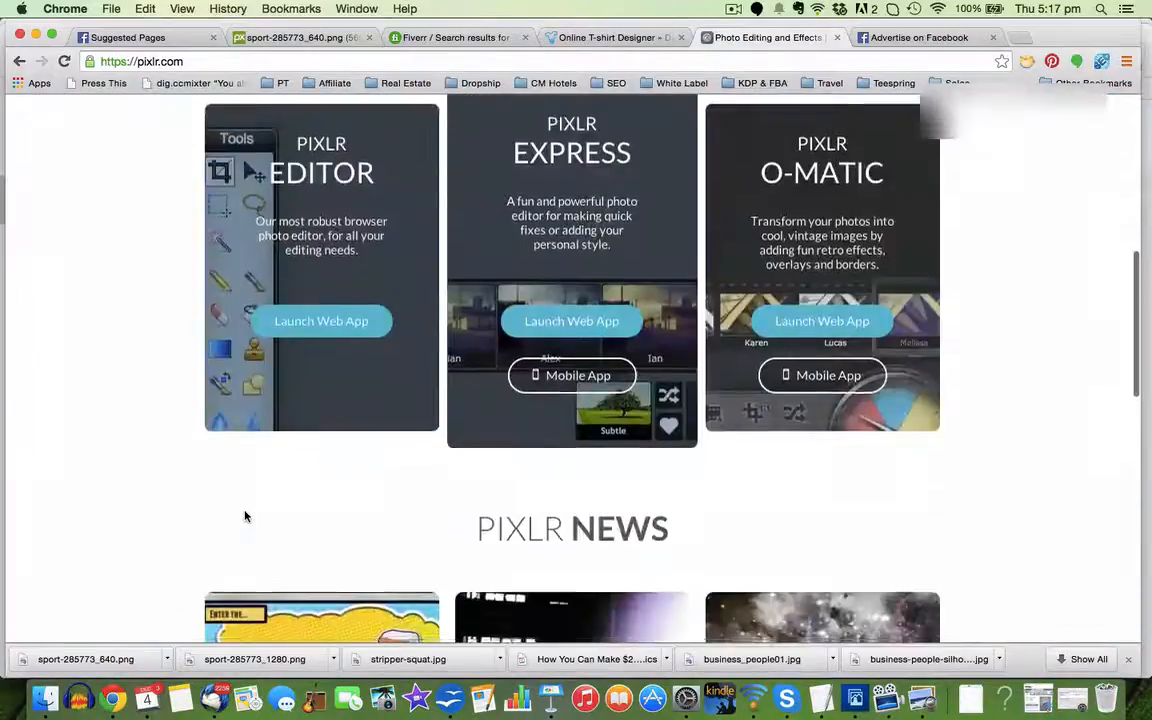
scroll(245, 516, "up", 2)
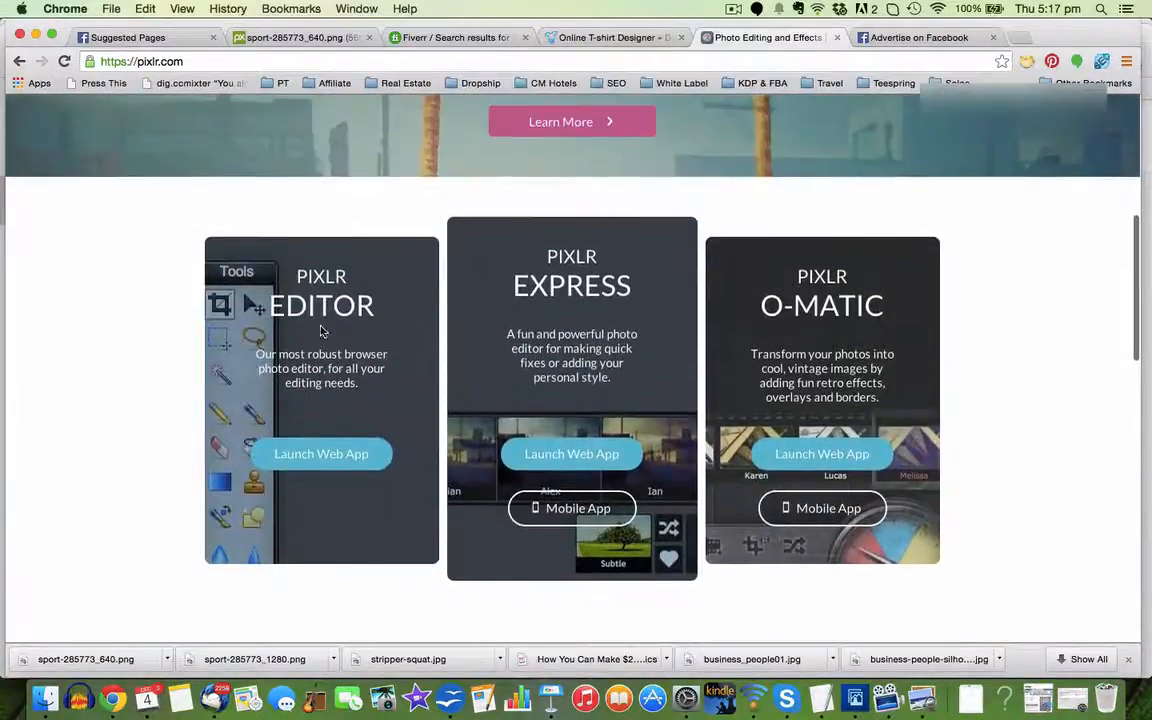
left_click(343, 457)
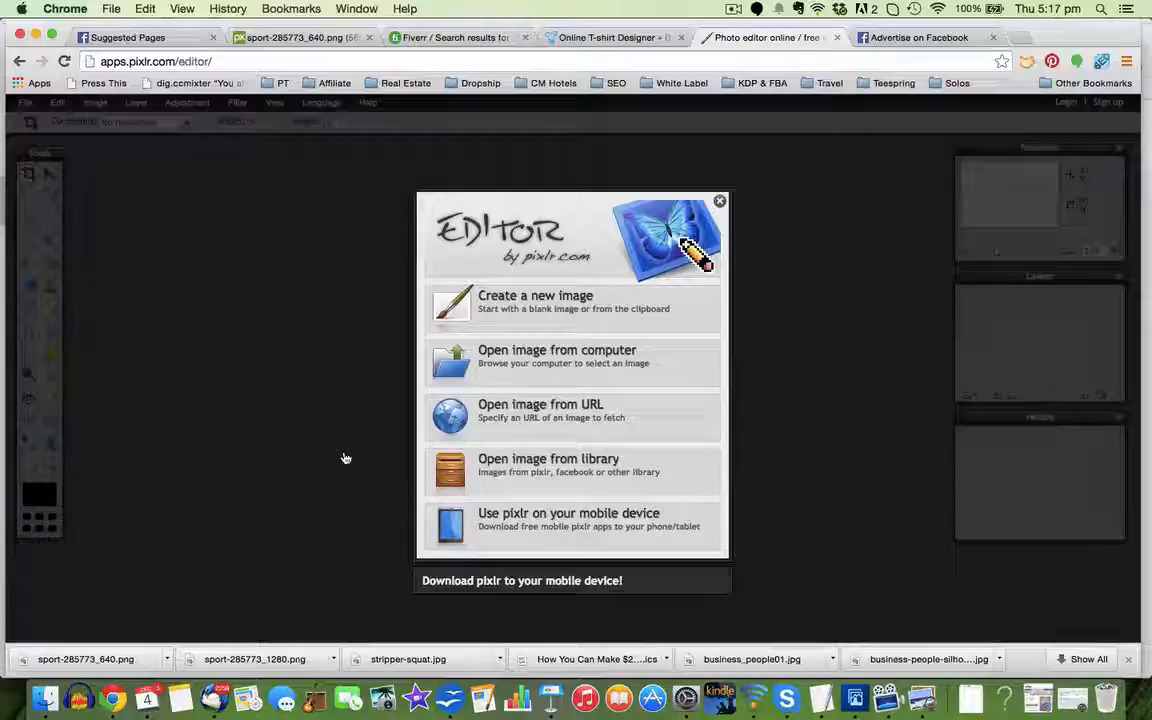
Open sport-285773_640.png from the computer's Documents folder in the editor
left_click(588, 370)
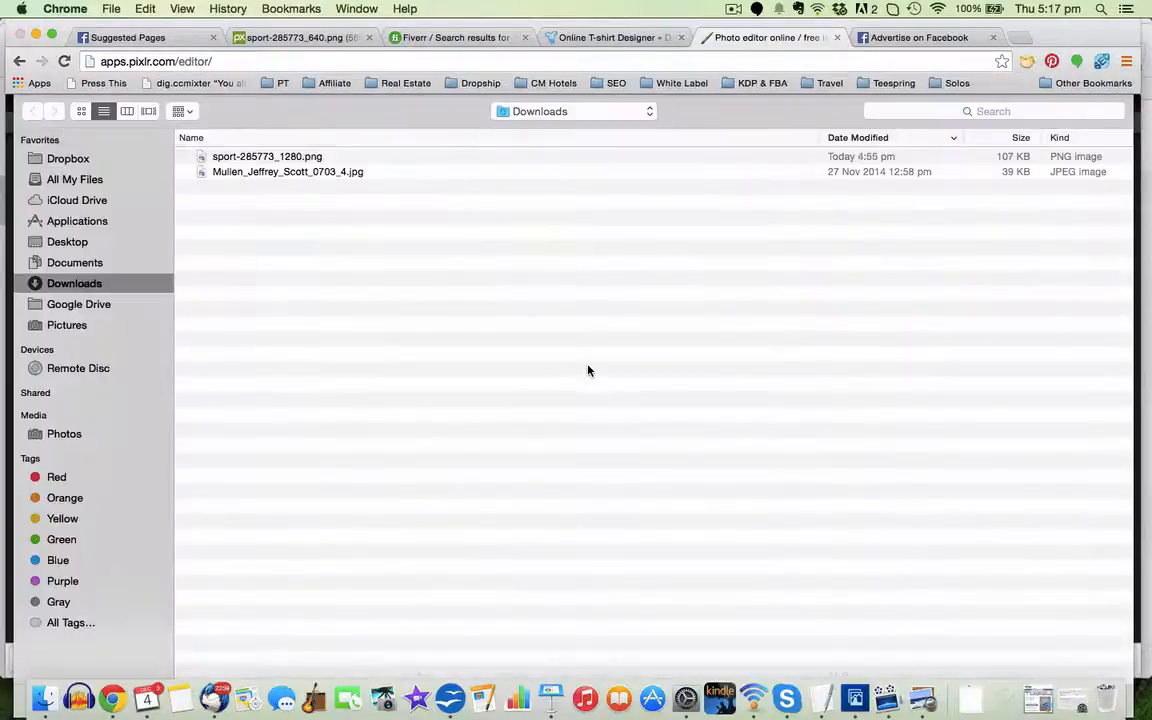
left_click(84, 243)
left_click(74, 263)
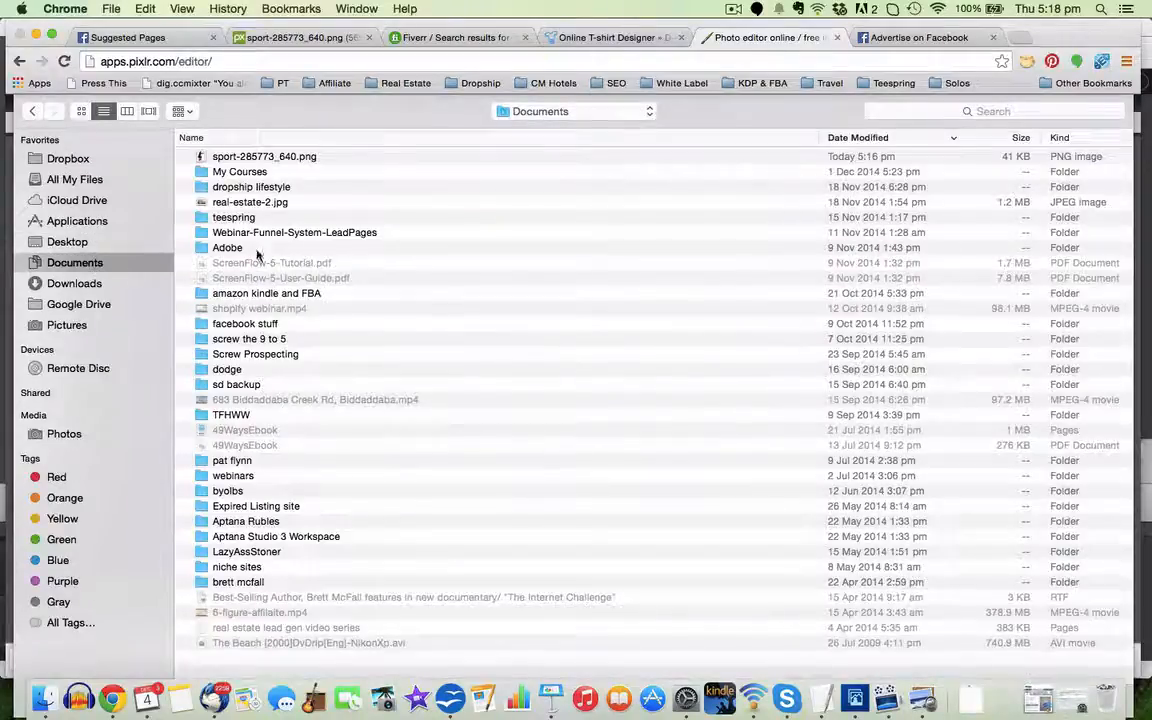
left_click(240, 157)
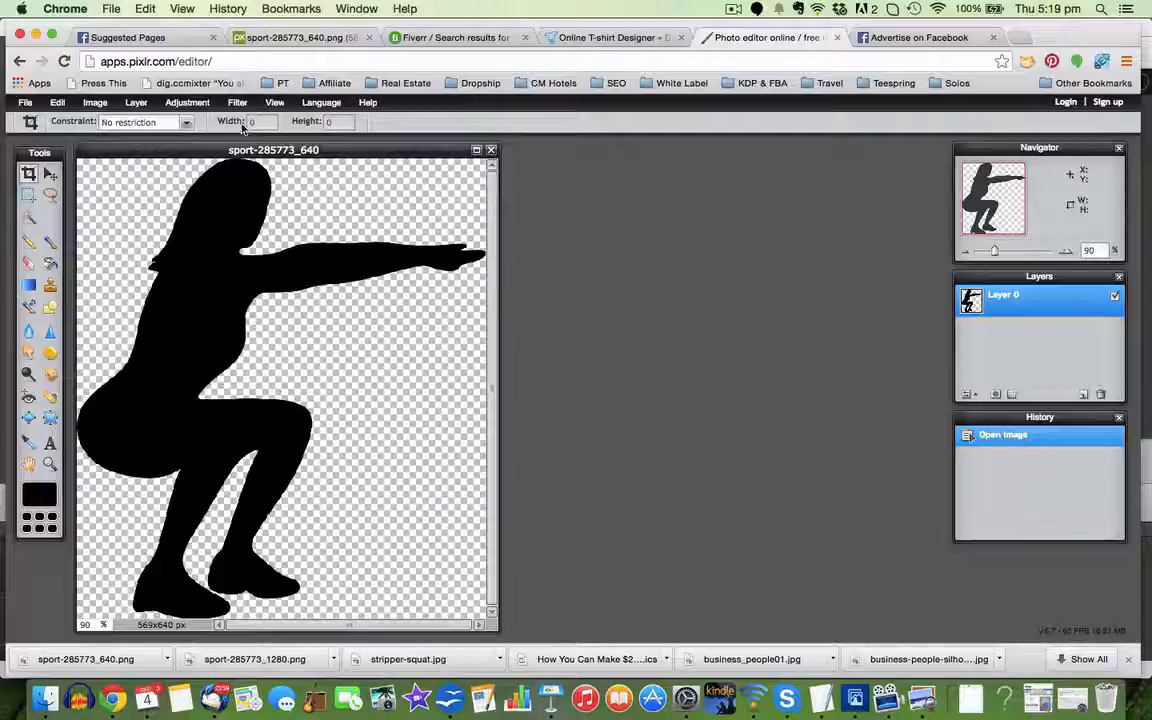
Invert the colors of the squat silhouette to turn it from black to white
left_click(189, 104)
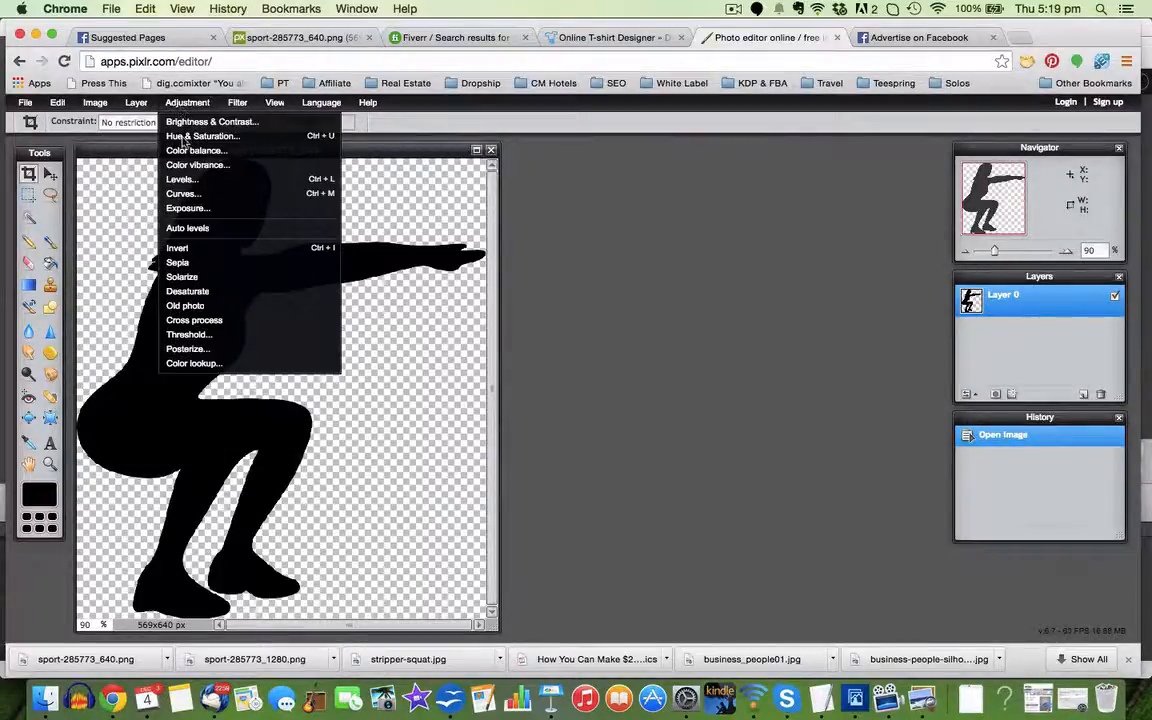
left_click(180, 248)
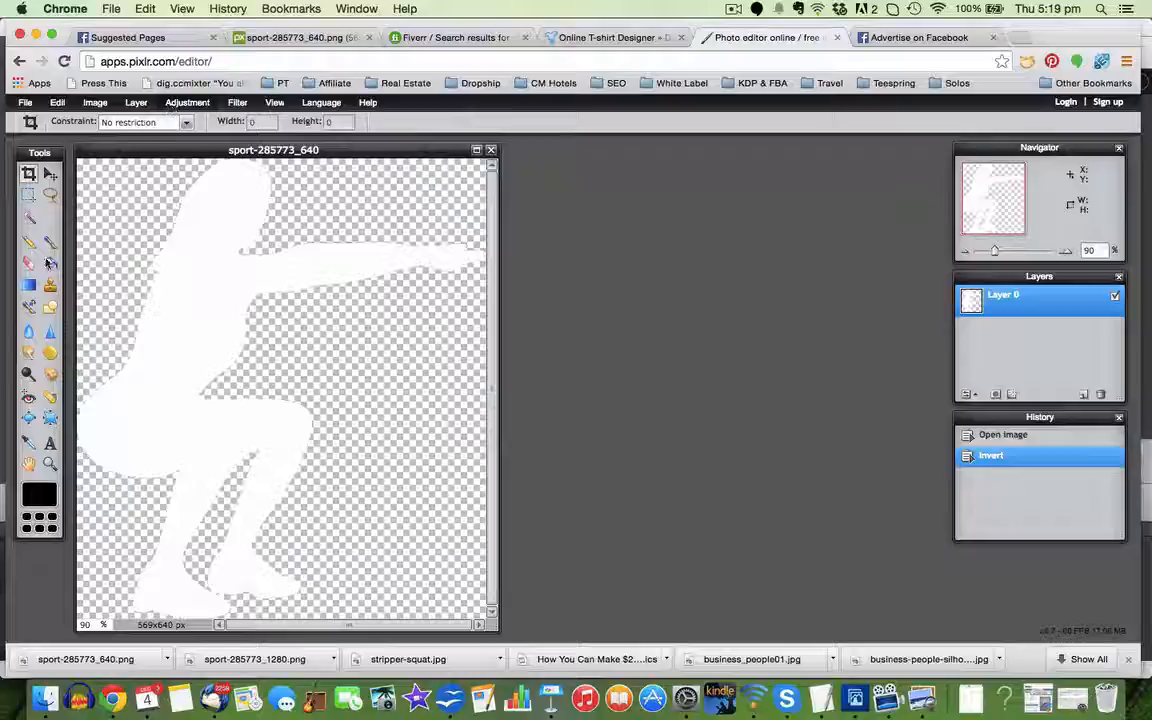
Save the inverted silhouette to Documents as sport-285773_640white in transparent, full-quality PNG format, and close the Pixlr editor
left_click(27, 104)
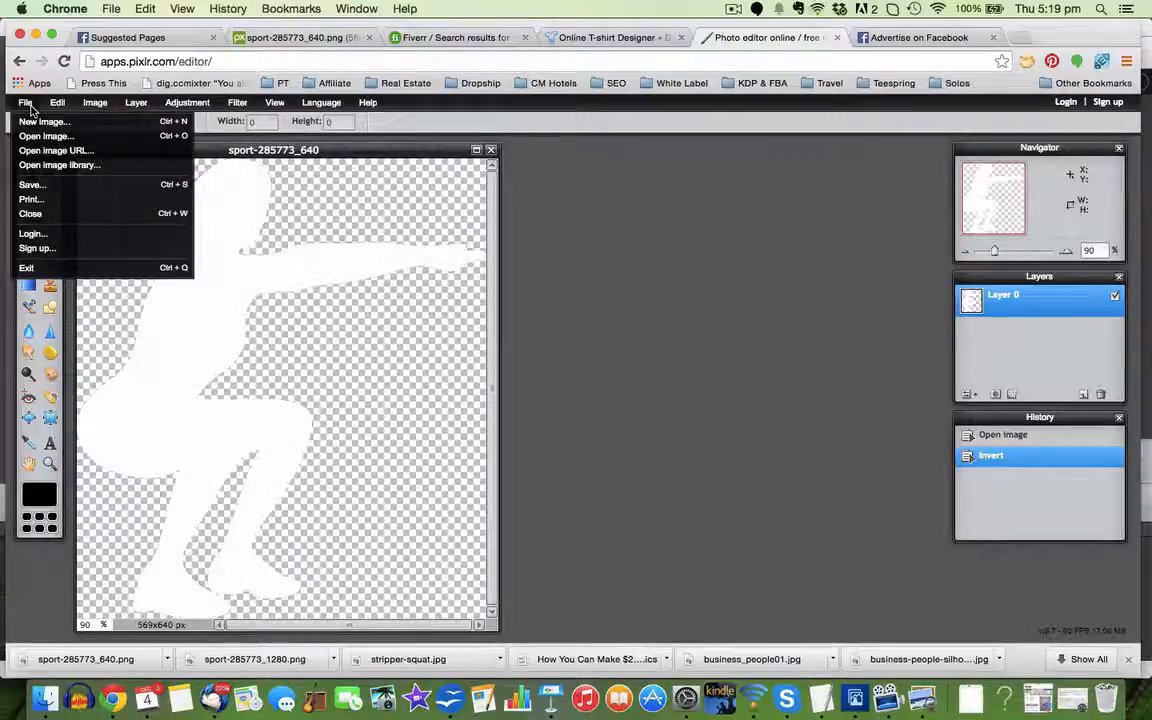
left_click(44, 194)
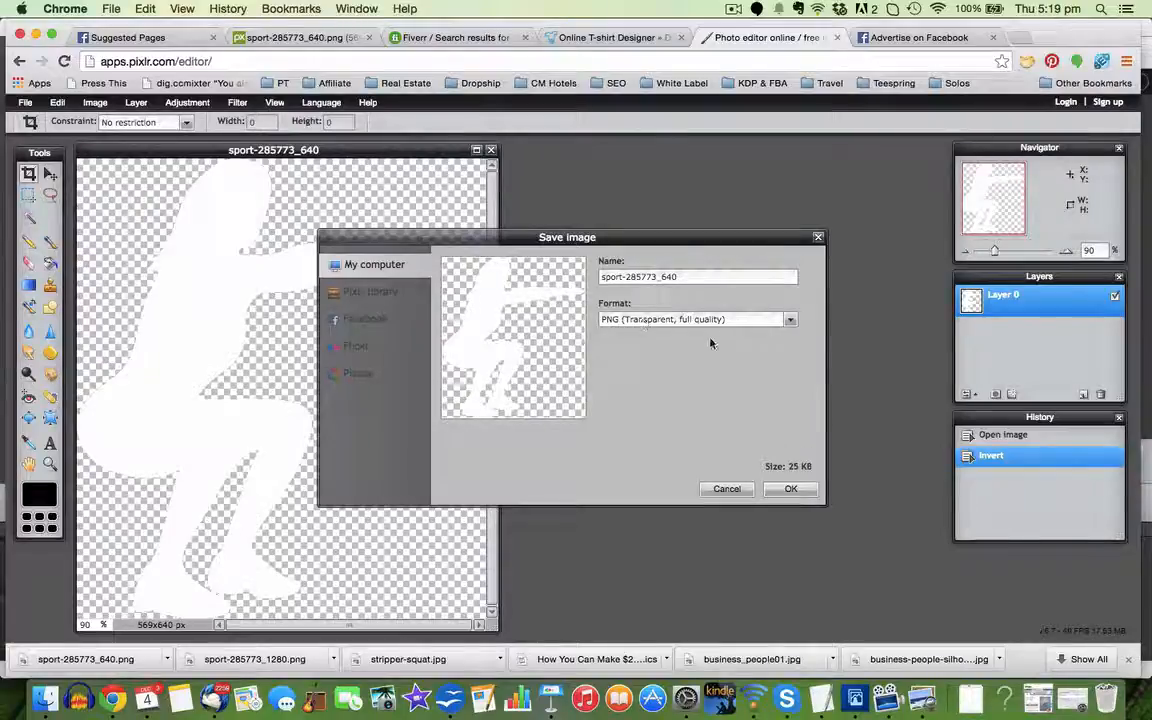
left_click(786, 490)
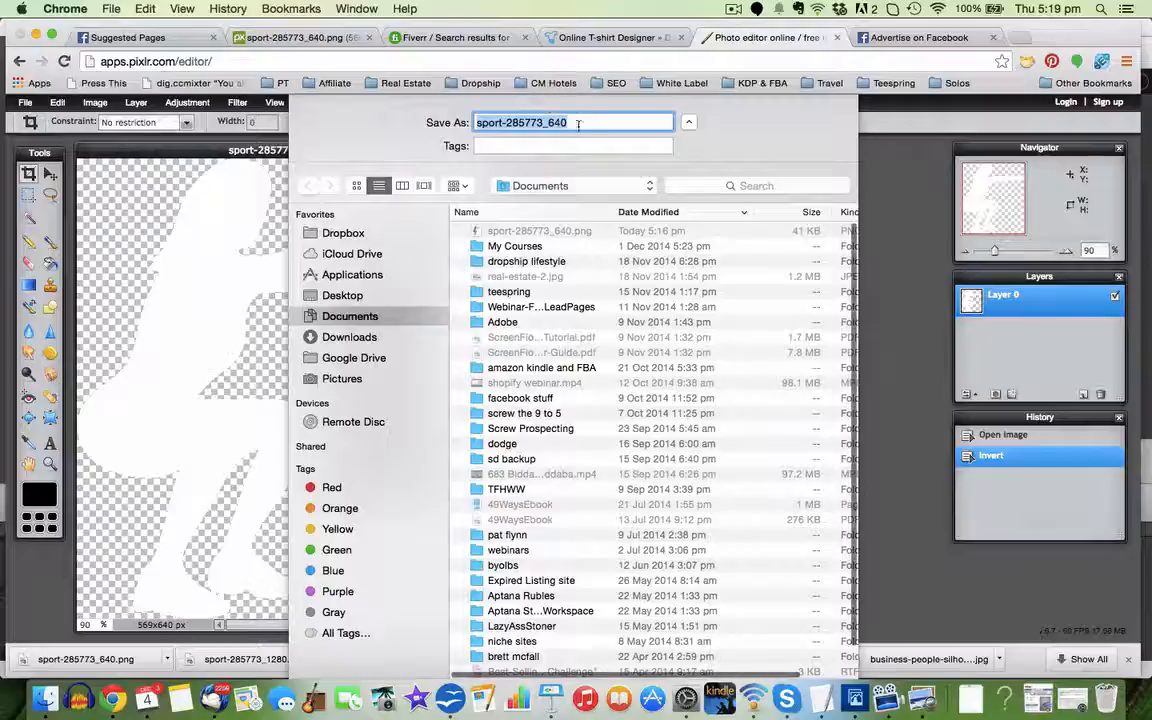
left_click(580, 123)
type("white")
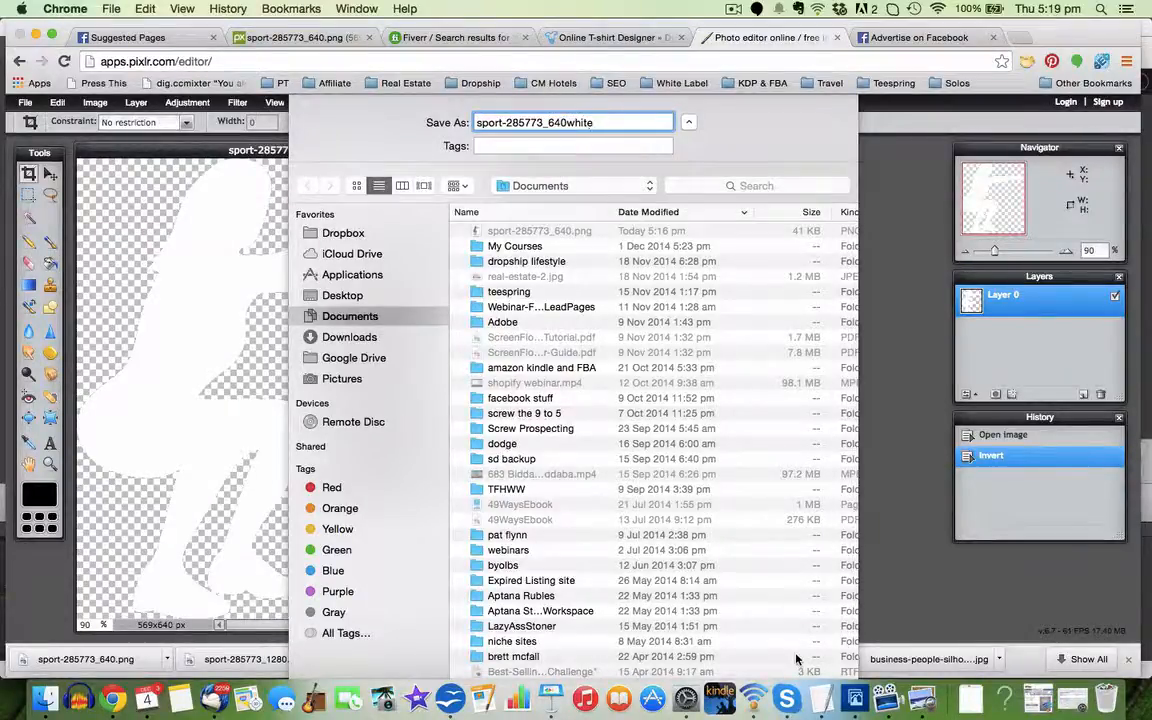
key("Return")
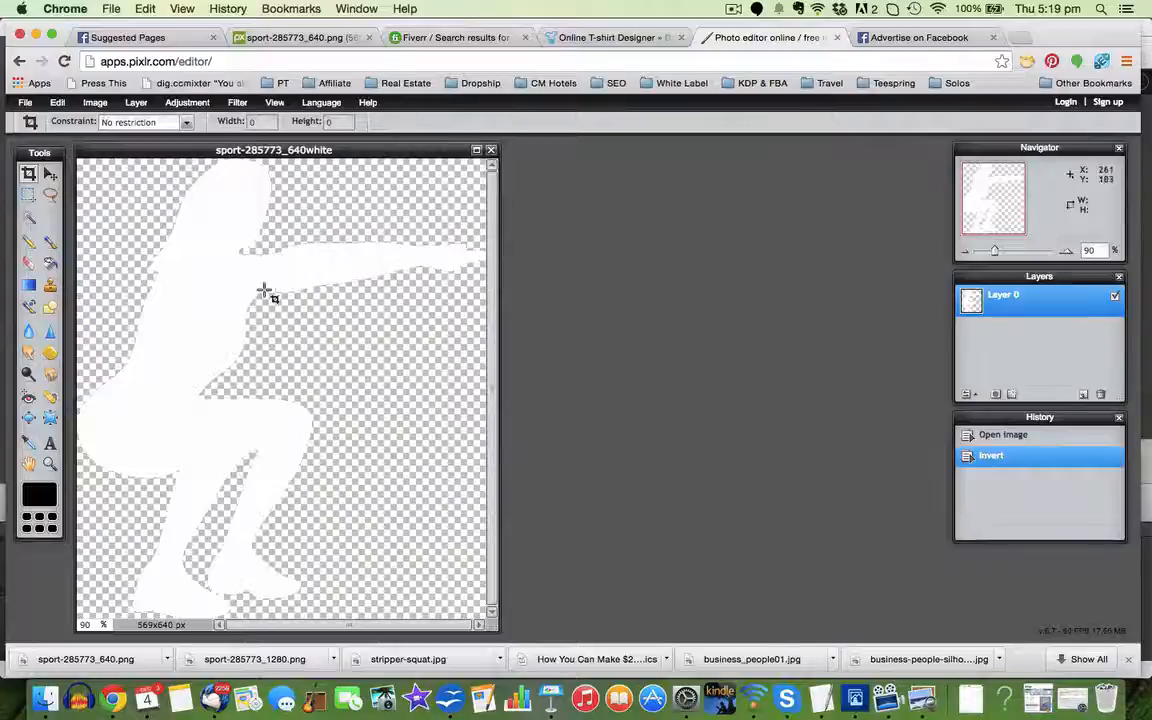
left_click(837, 37)
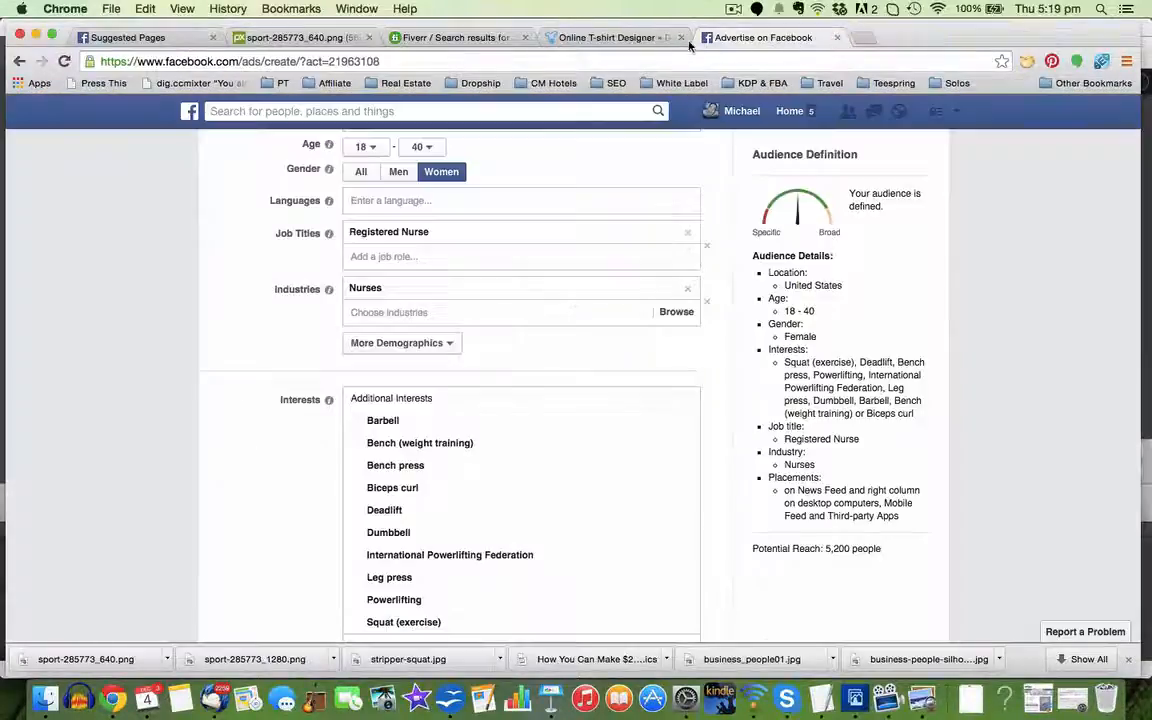
Switch to the Teespring designer and upload sport-285773_640white.png from the Documents folder as art for the tee
left_click(606, 37)
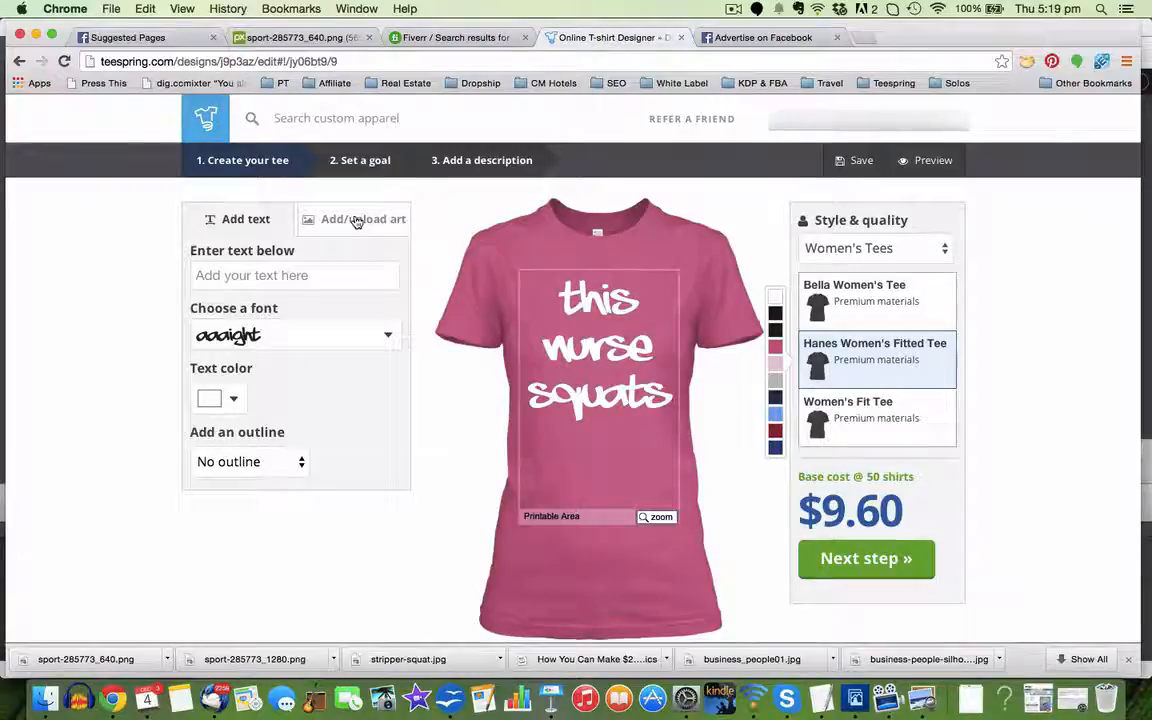
left_click(357, 221)
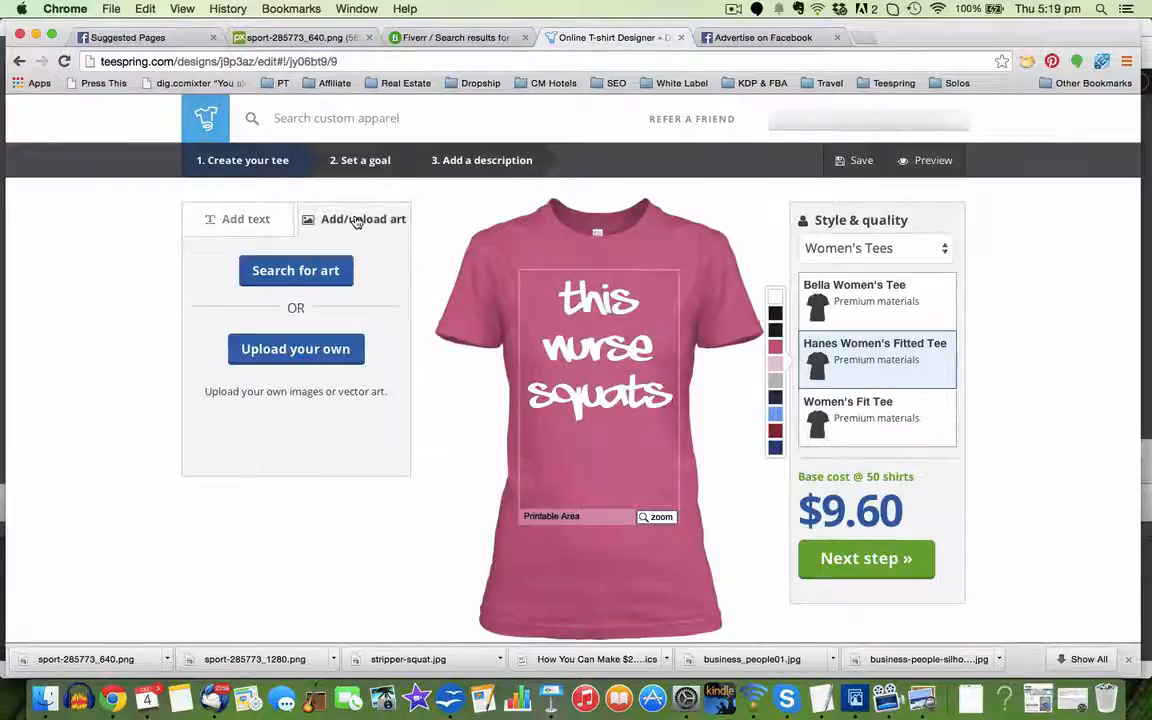
left_click(309, 350)
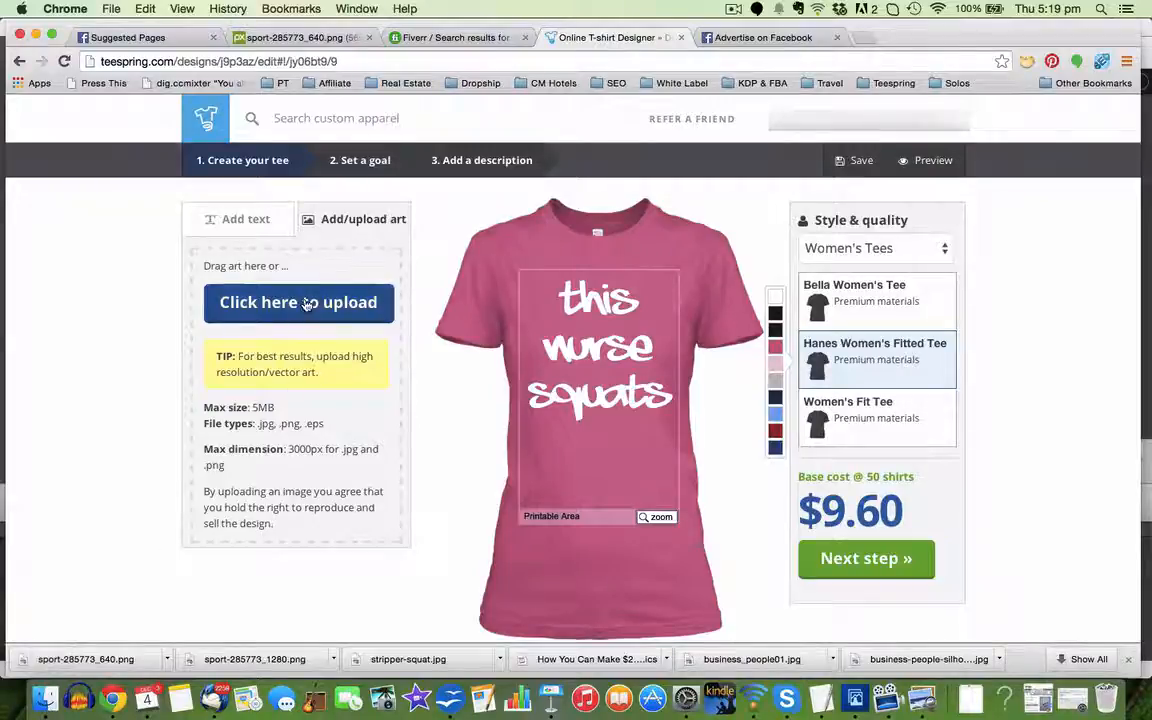
left_click(305, 310)
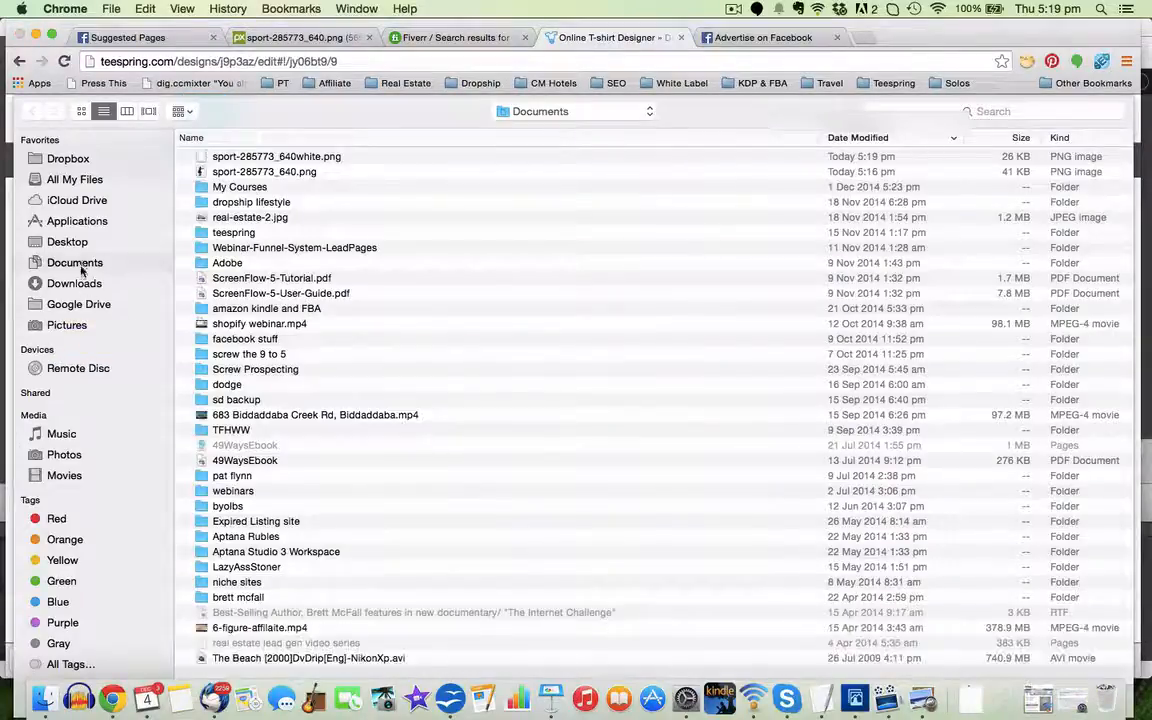
left_click(305, 158)
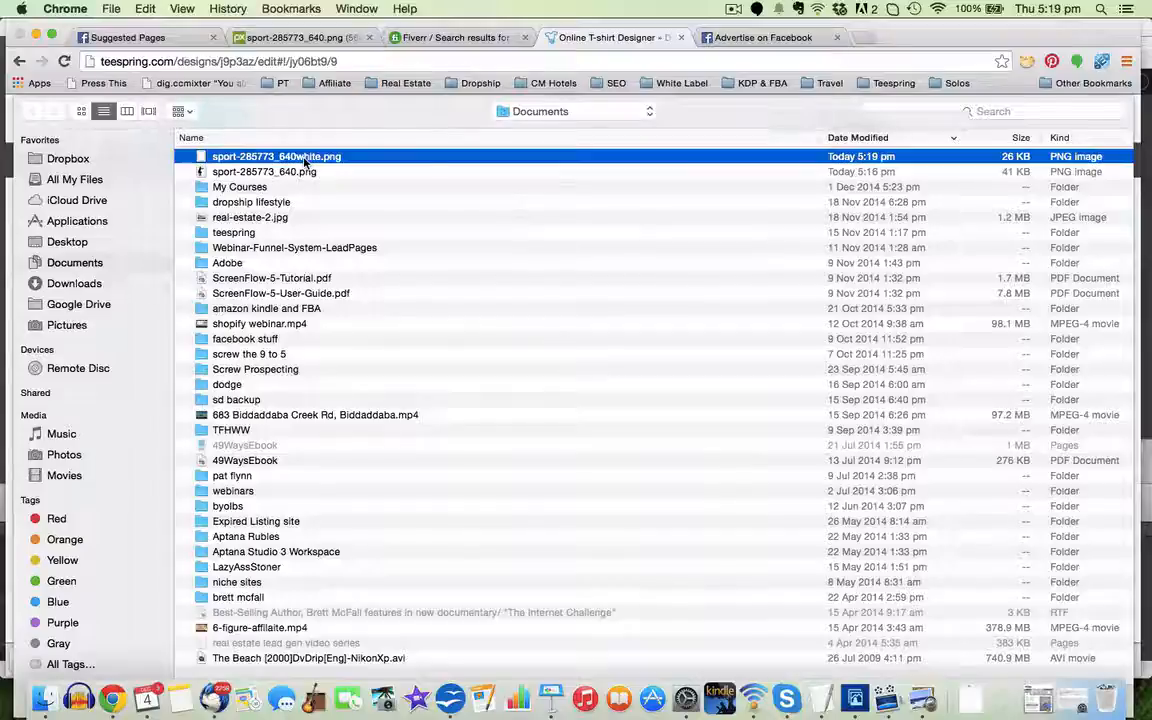
double_click(305, 157)
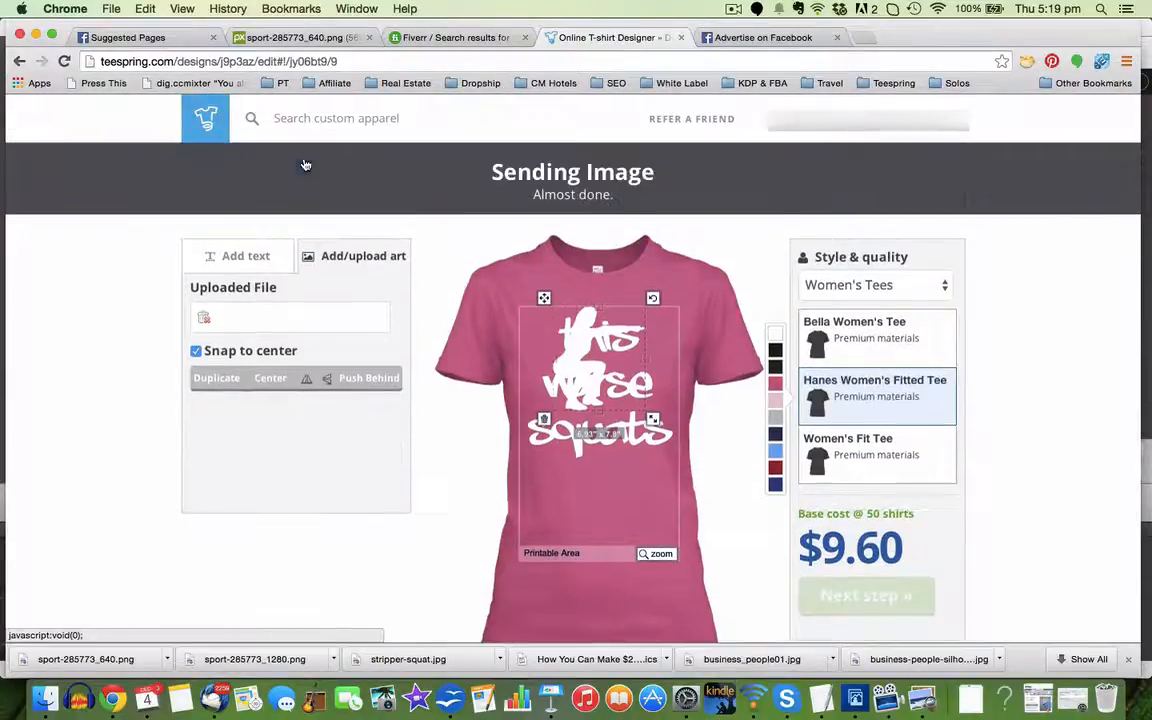
Place the white squat silhouette beneath the "this nurse squats" text and size it to about 5.9 by 6.7 inches
left_click_drag(598, 350, 609, 456)
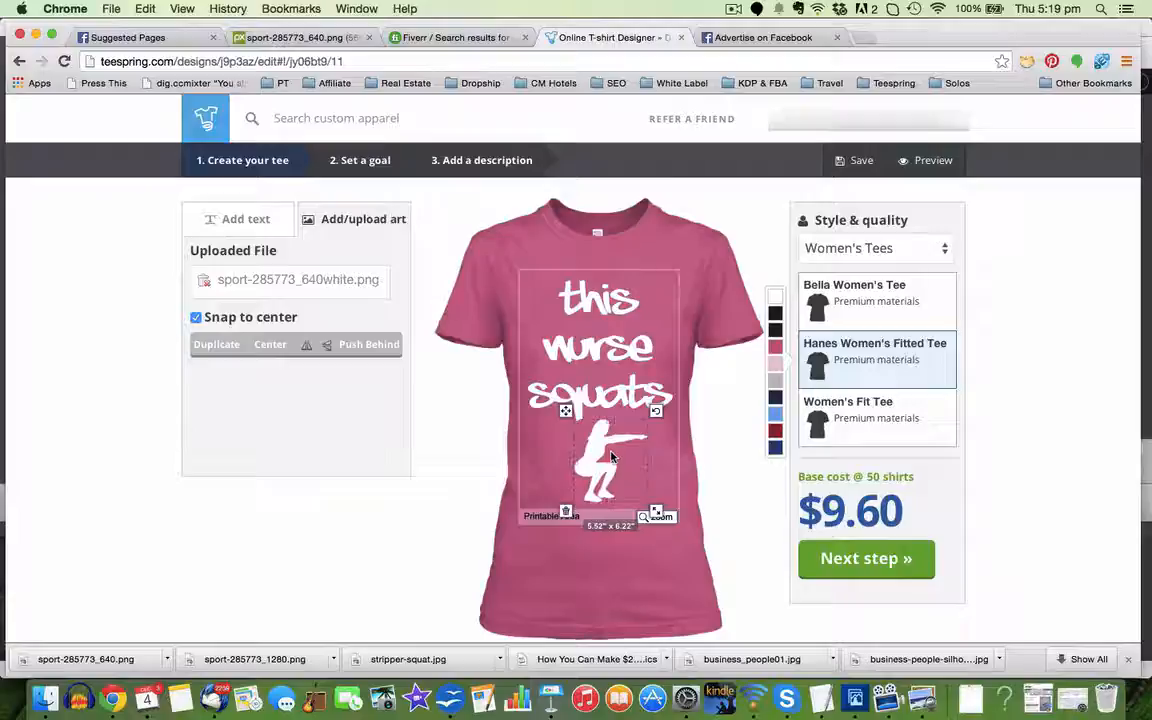
left_click_drag(656, 512, 660, 516)
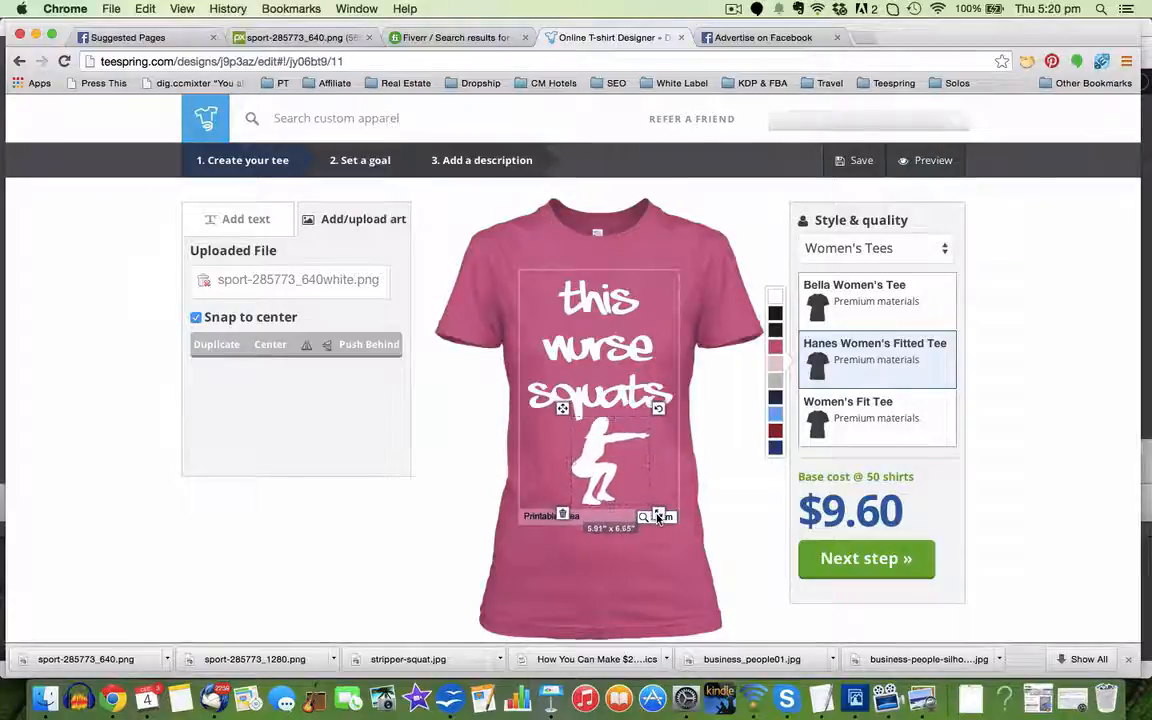
left_click(731, 511)
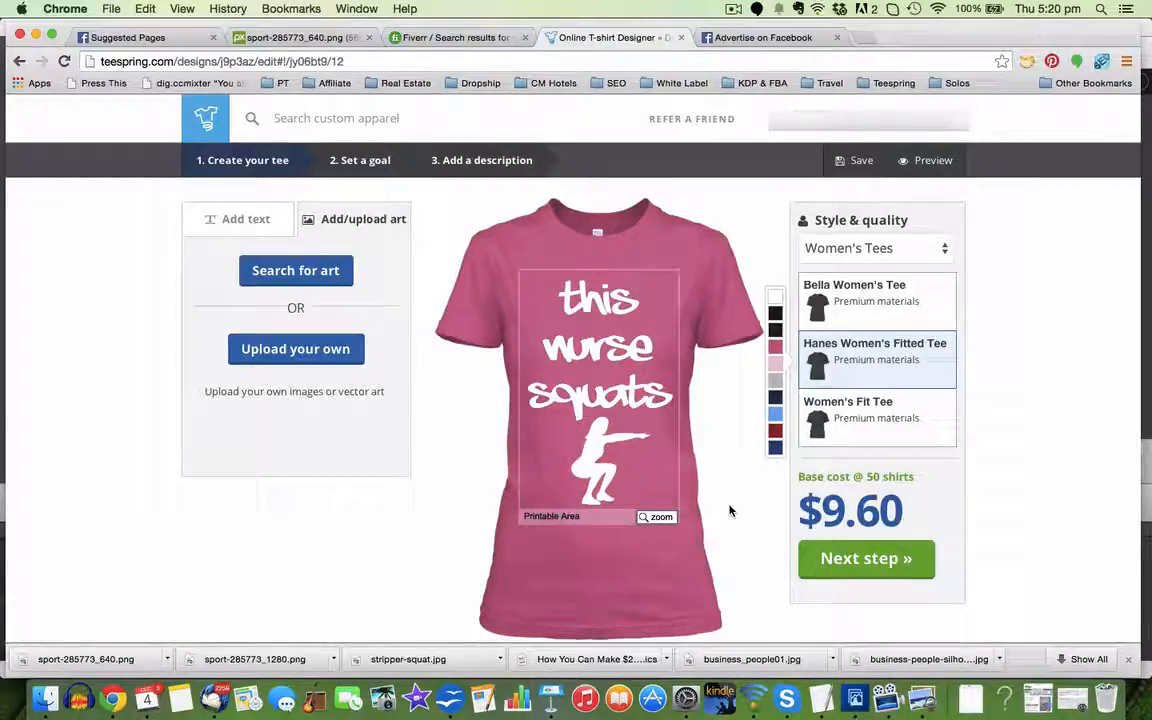